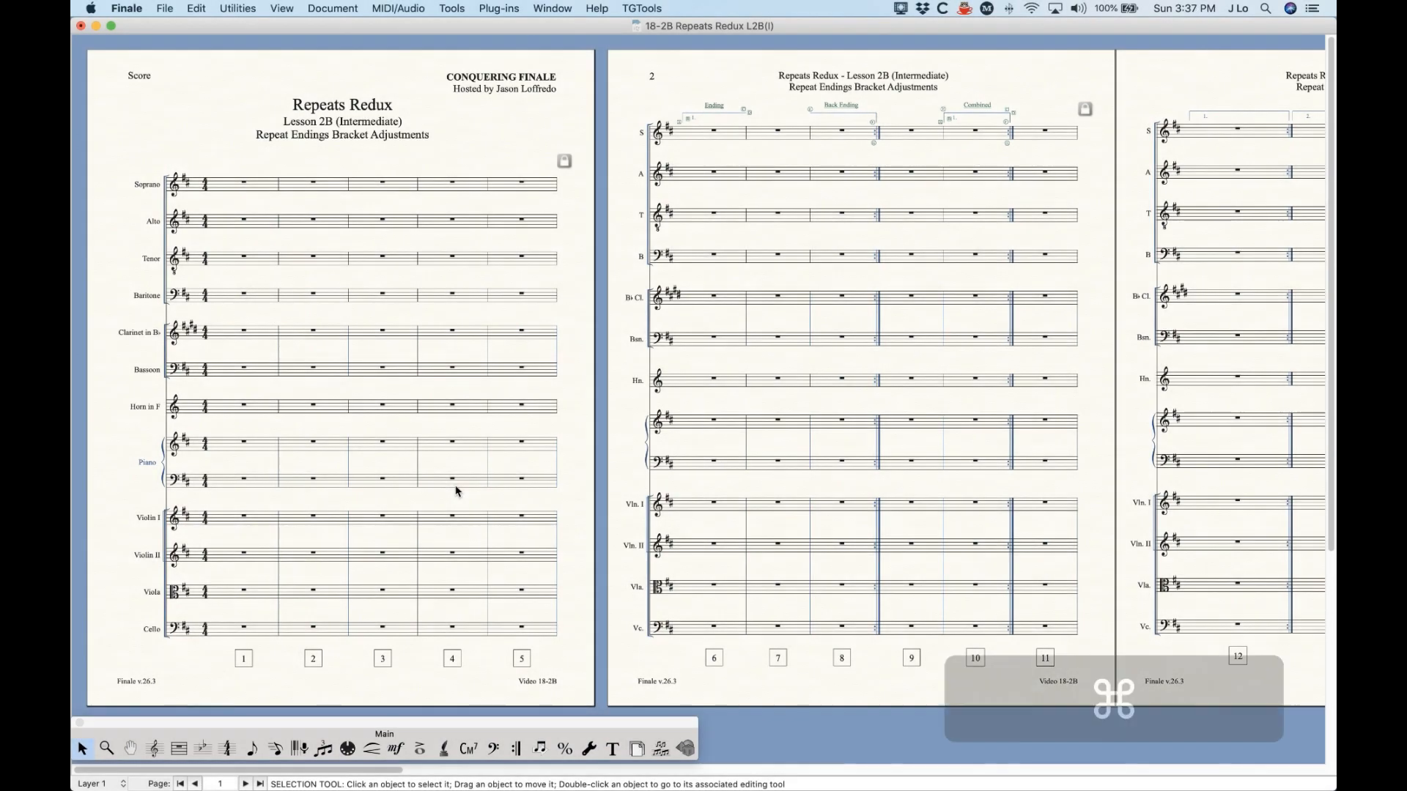
With the Repeat tool, create ending number 1 on measure 1, top staff only, targeting the next ending and without a backward repeat bar.
{"action": "key", "text": "super+equal"}
{"action": "key", "text": "super+equal"}
{"action": "key", "text": "super+equal"}
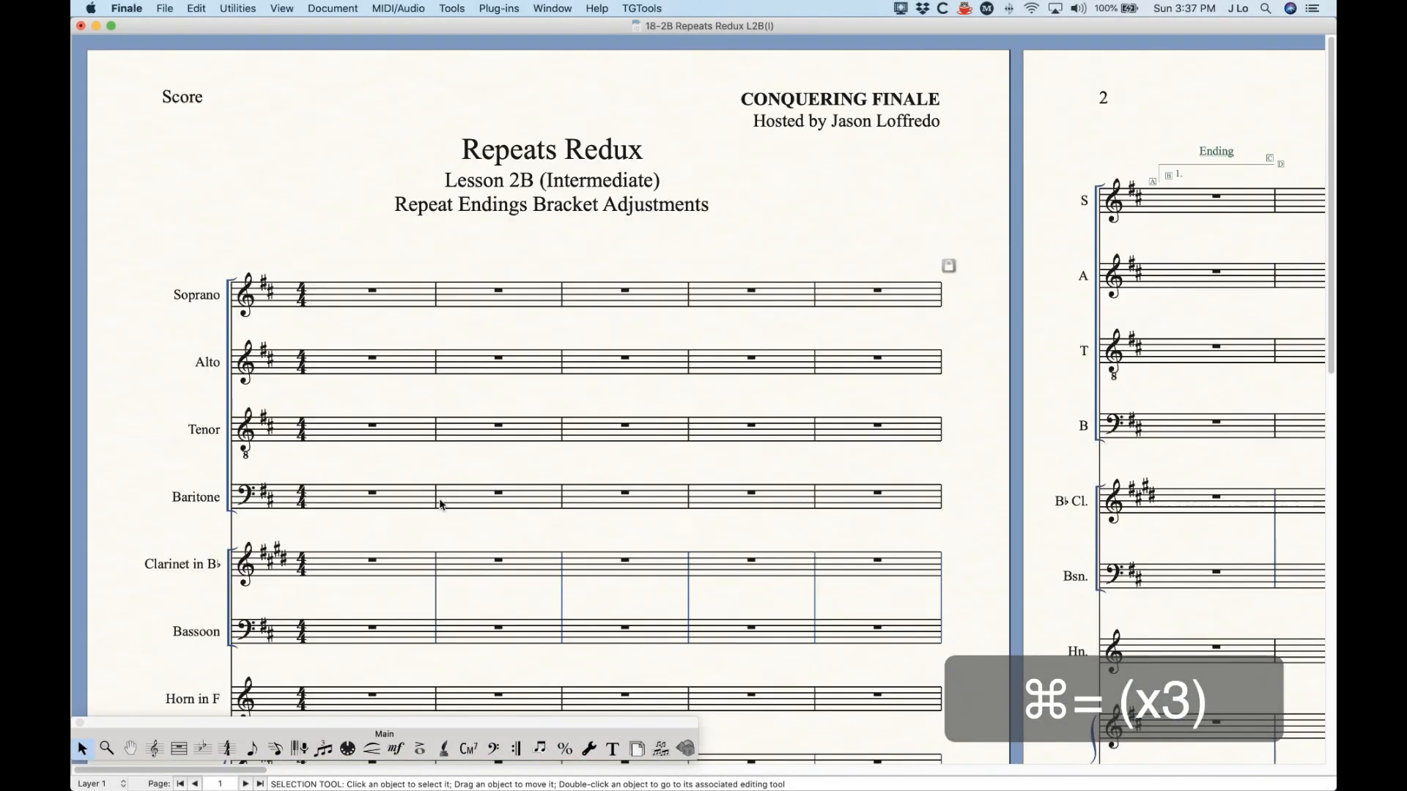
{"action": "left_click", "coordinate": [517, 748]}
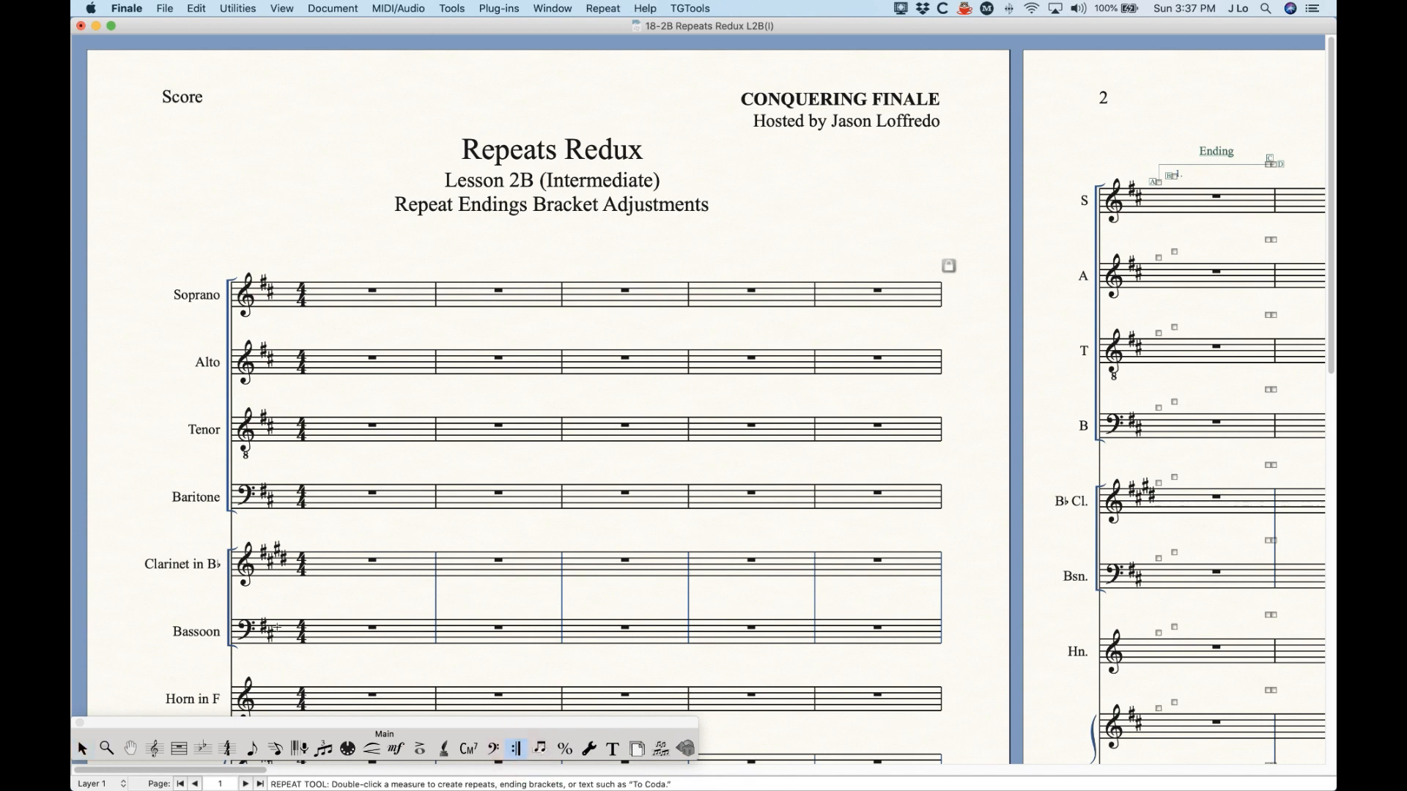
{"action": "scroll", "coordinate": [285, 612], "scroll_direction": "right", "scroll_amount": 1}
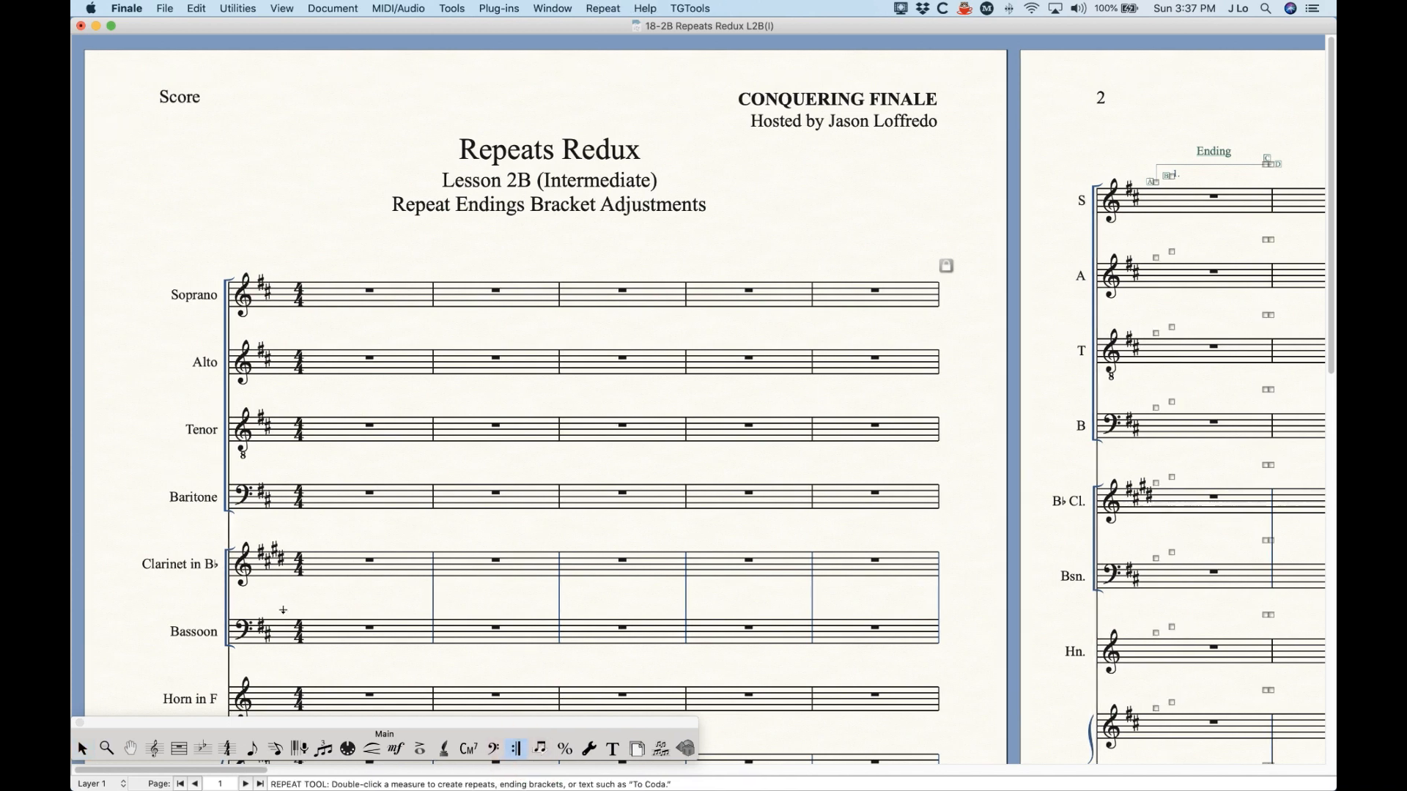
{"action": "left_click", "coordinate": [385, 294]}
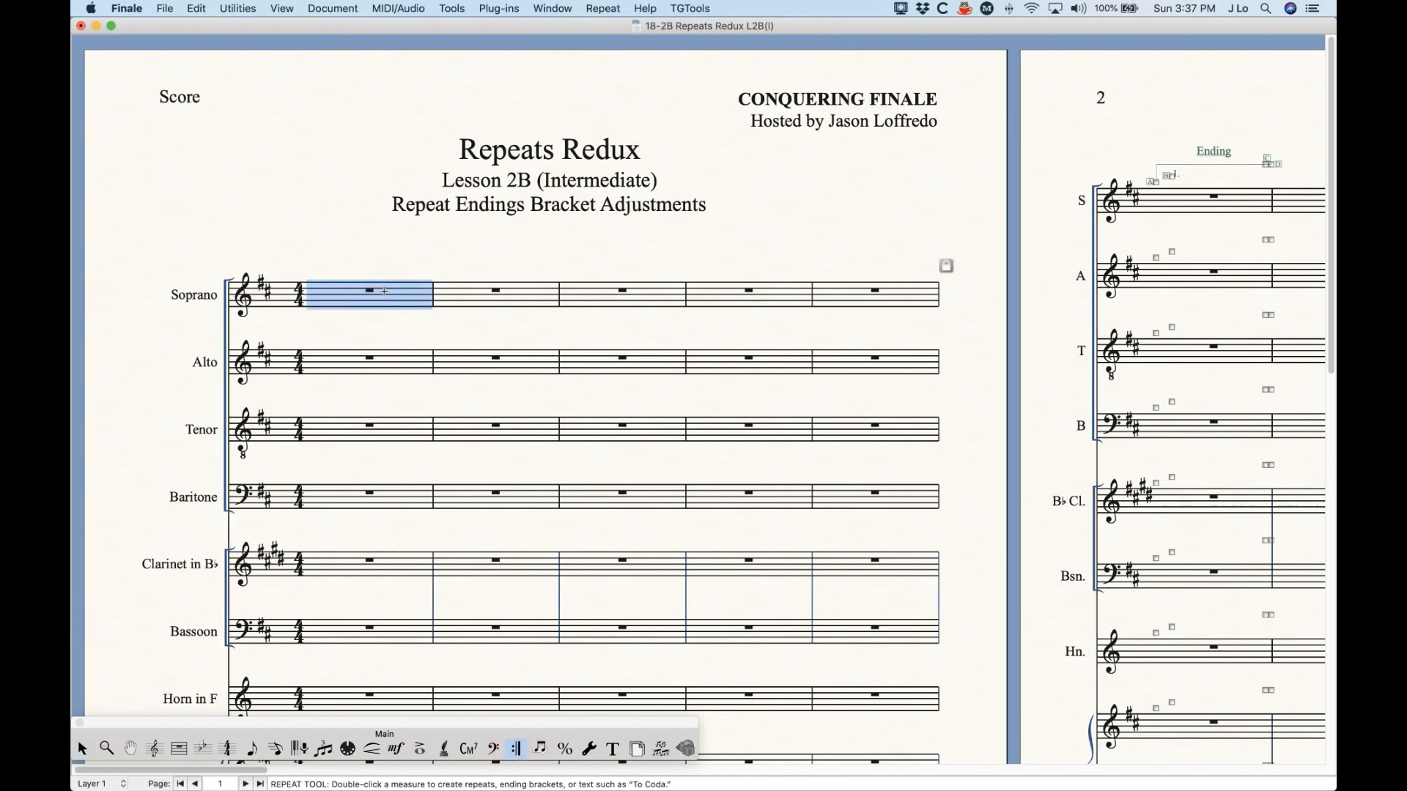
{"action": "right_click", "coordinate": [385, 295]}
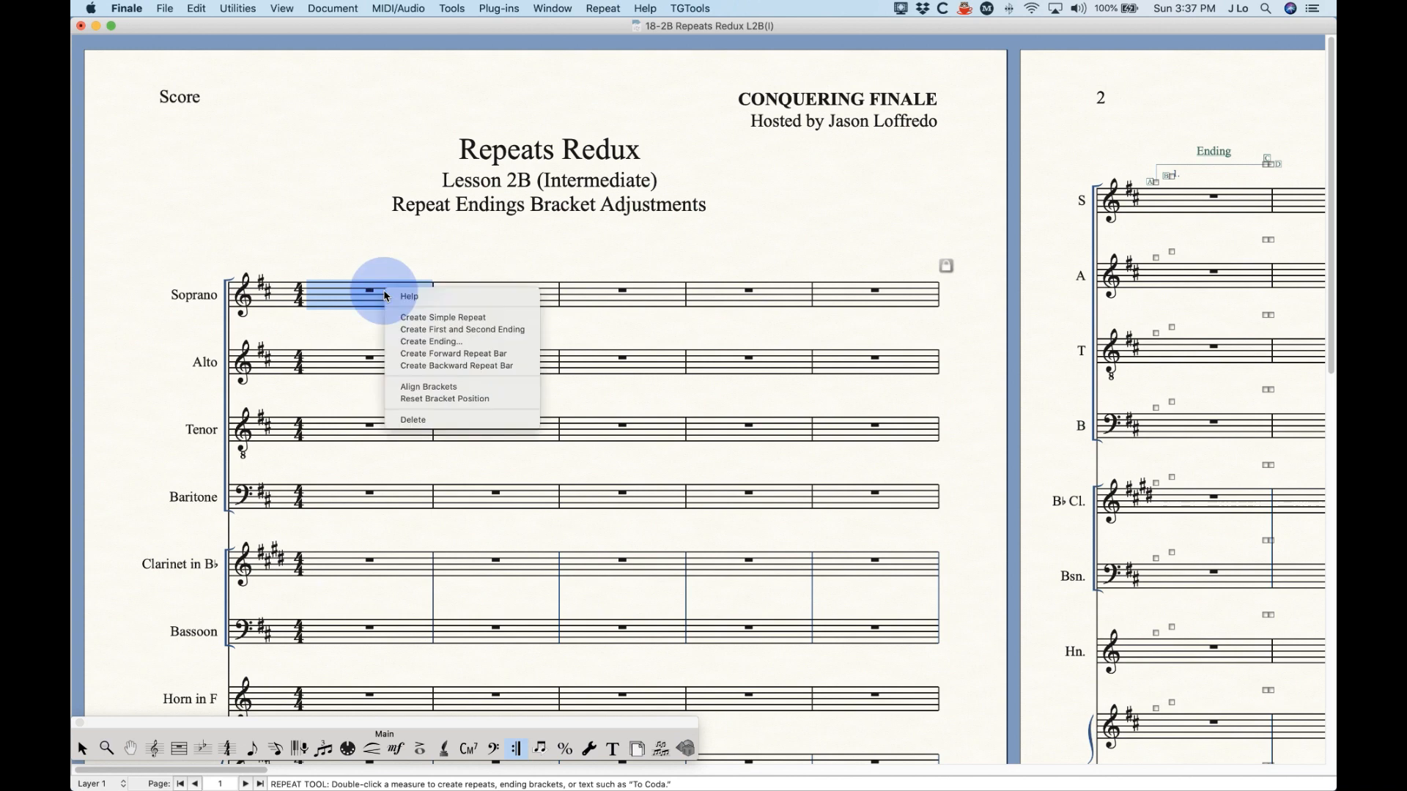
{"action": "left_click", "coordinate": [446, 343]}
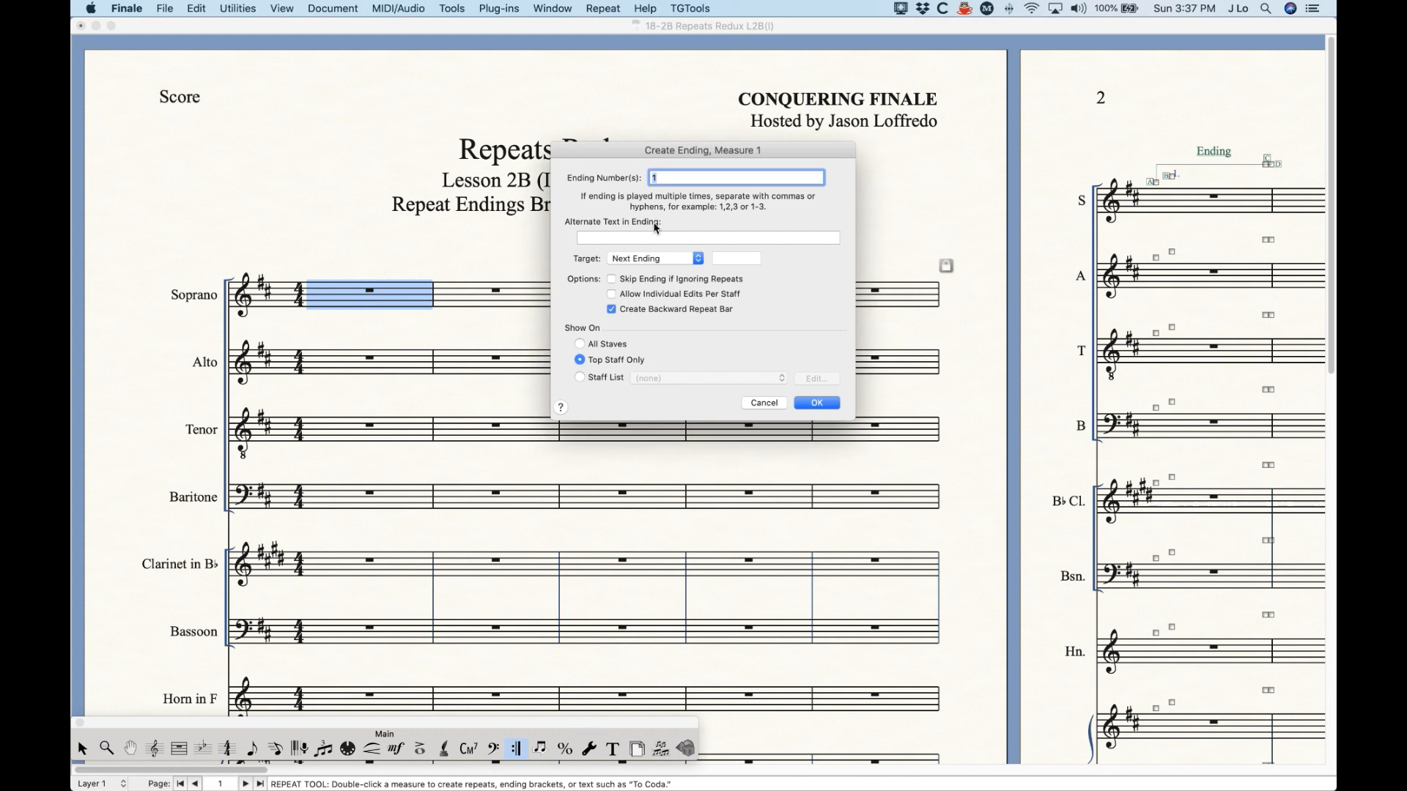
{"action": "left_click", "coordinate": [656, 259]}
{"action": "left_click", "coordinate": [657, 260]}
{"action": "left_click", "coordinate": [611, 309]}
{"action": "left_click", "coordinate": [816, 403]}
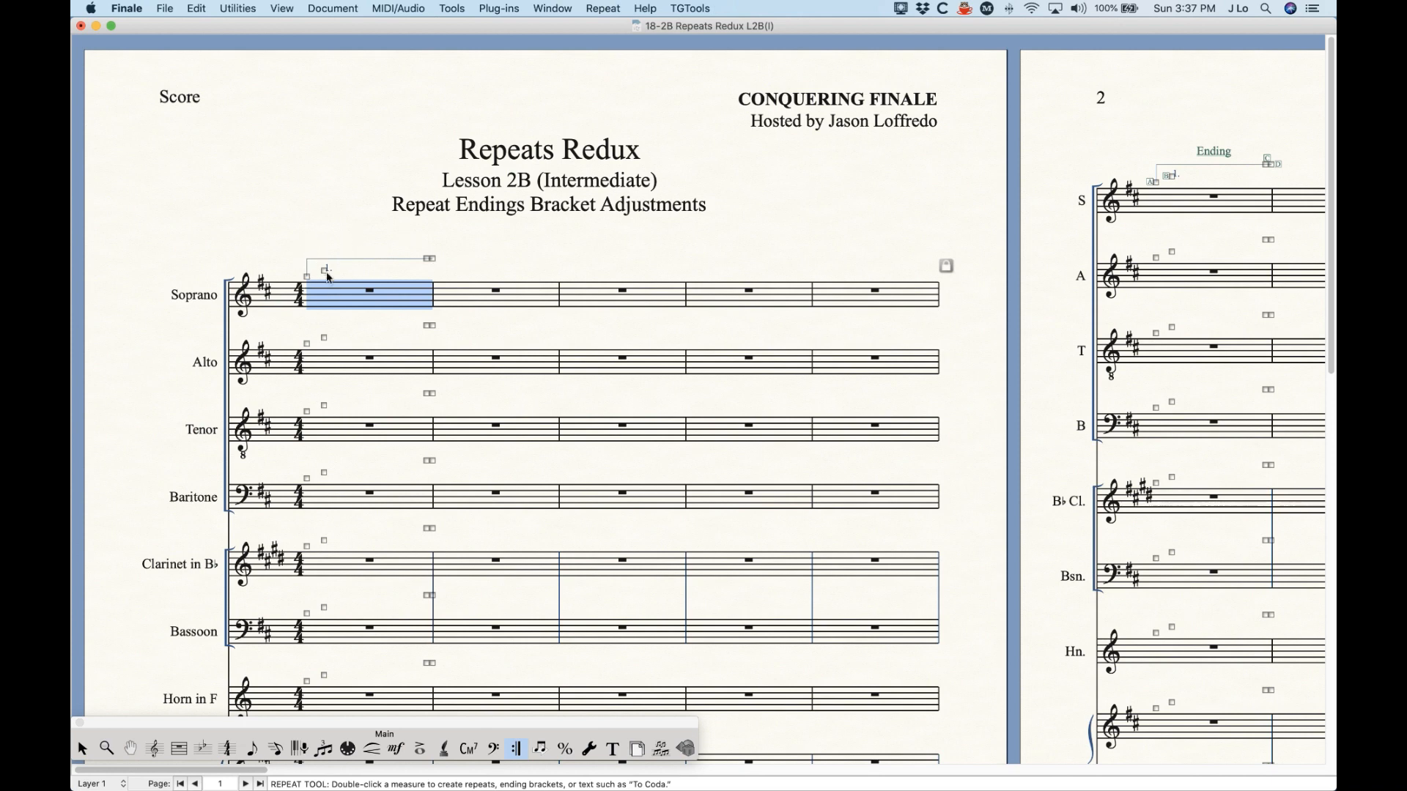
{"action": "left_click", "coordinate": [513, 294]}
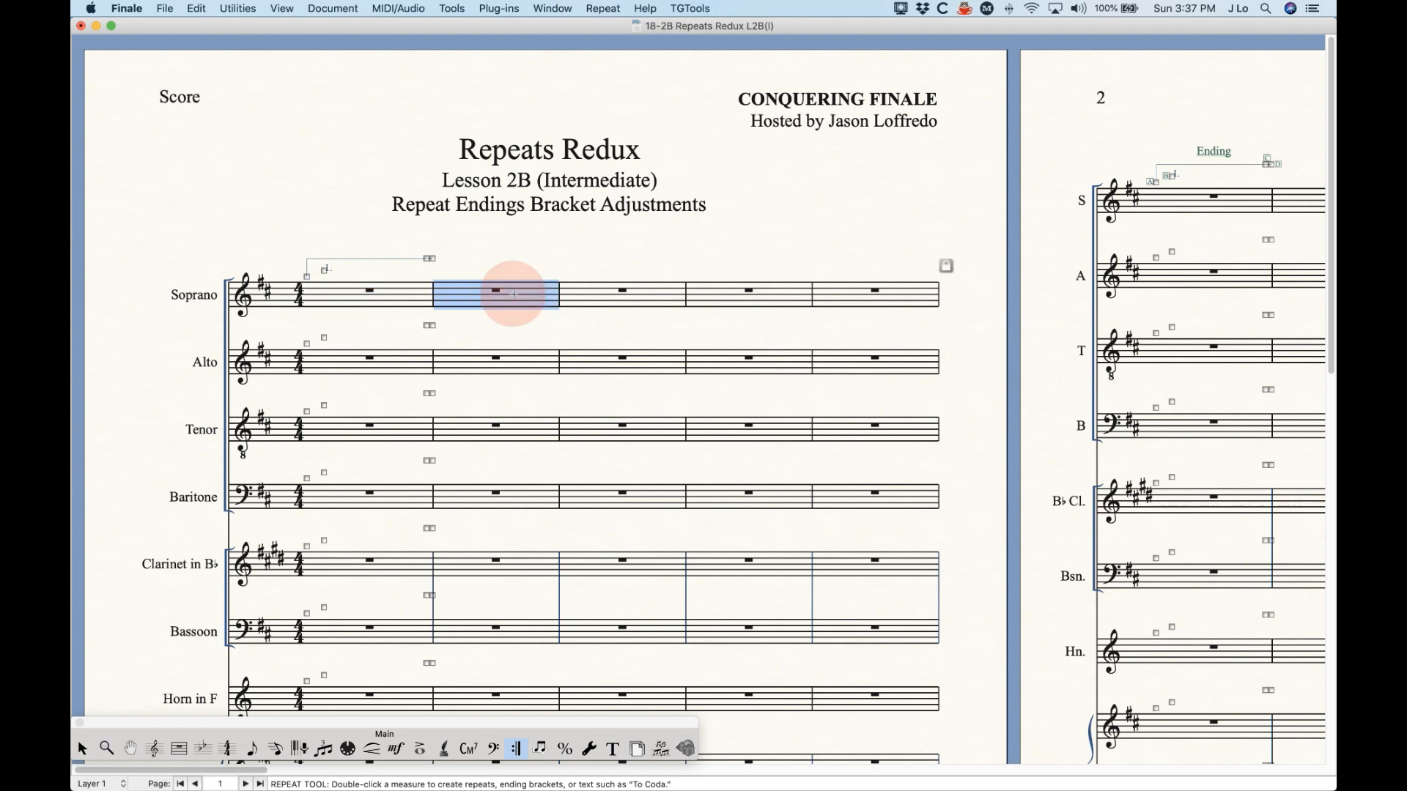
{"action": "left_click", "coordinate": [592, 292]}
{"action": "right_click", "coordinate": [592, 292]}
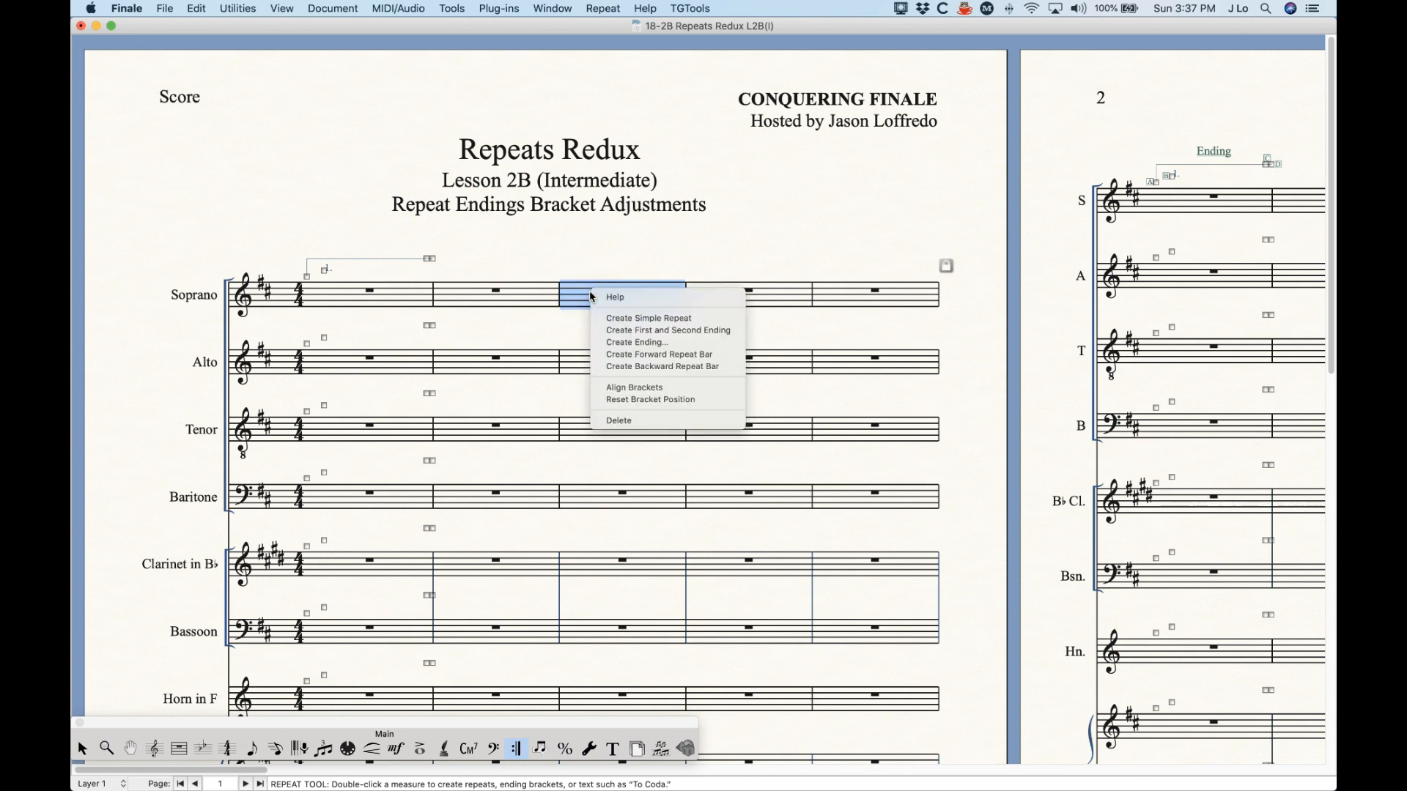
{"action": "left_click", "coordinate": [639, 347]}
{"action": "left_click", "coordinate": [763, 402]}
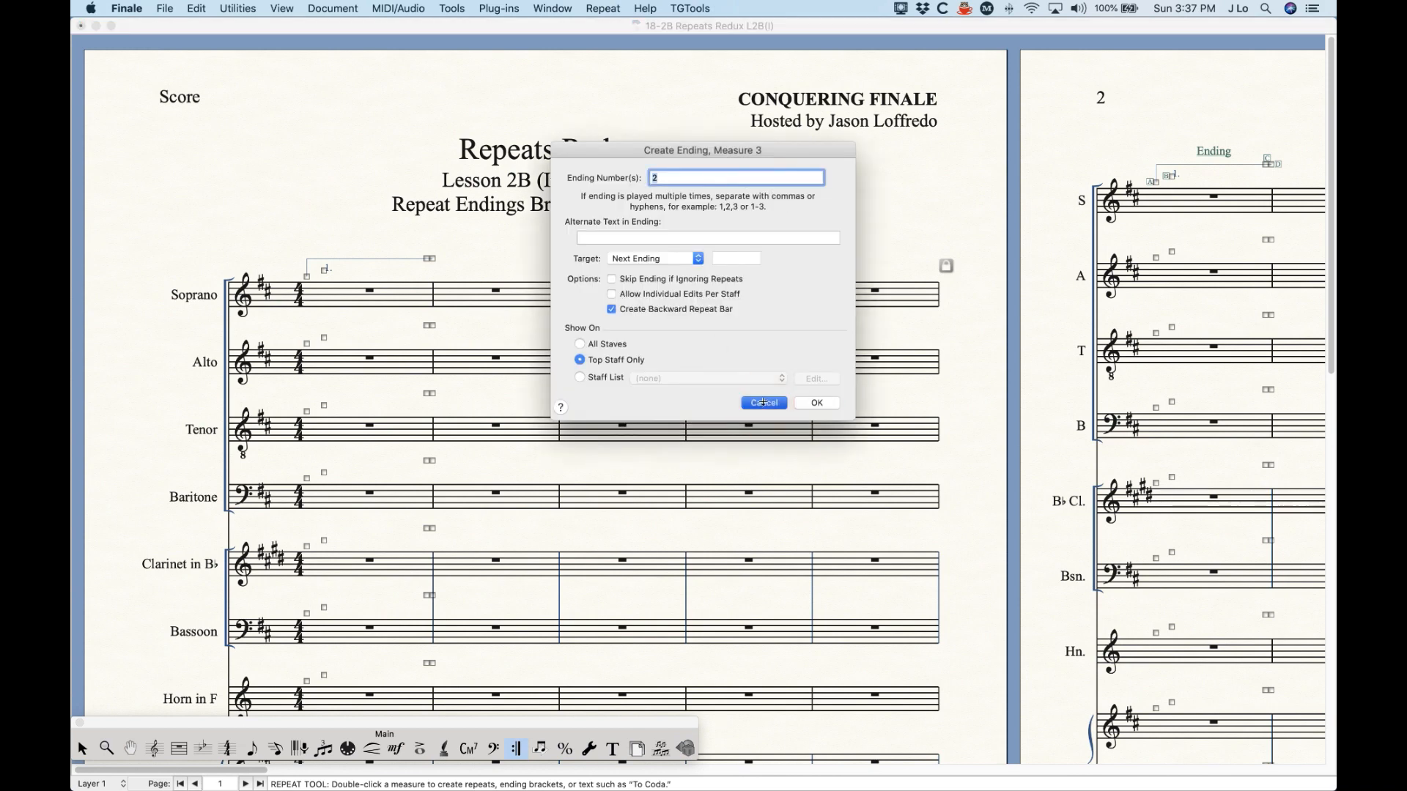
Add a Back Ending graphic repeat to measure 3, accepting the default repeat assignment.
{"action": "key", "text": "Return"}
{"action": "left_click", "coordinate": [742, 189]}
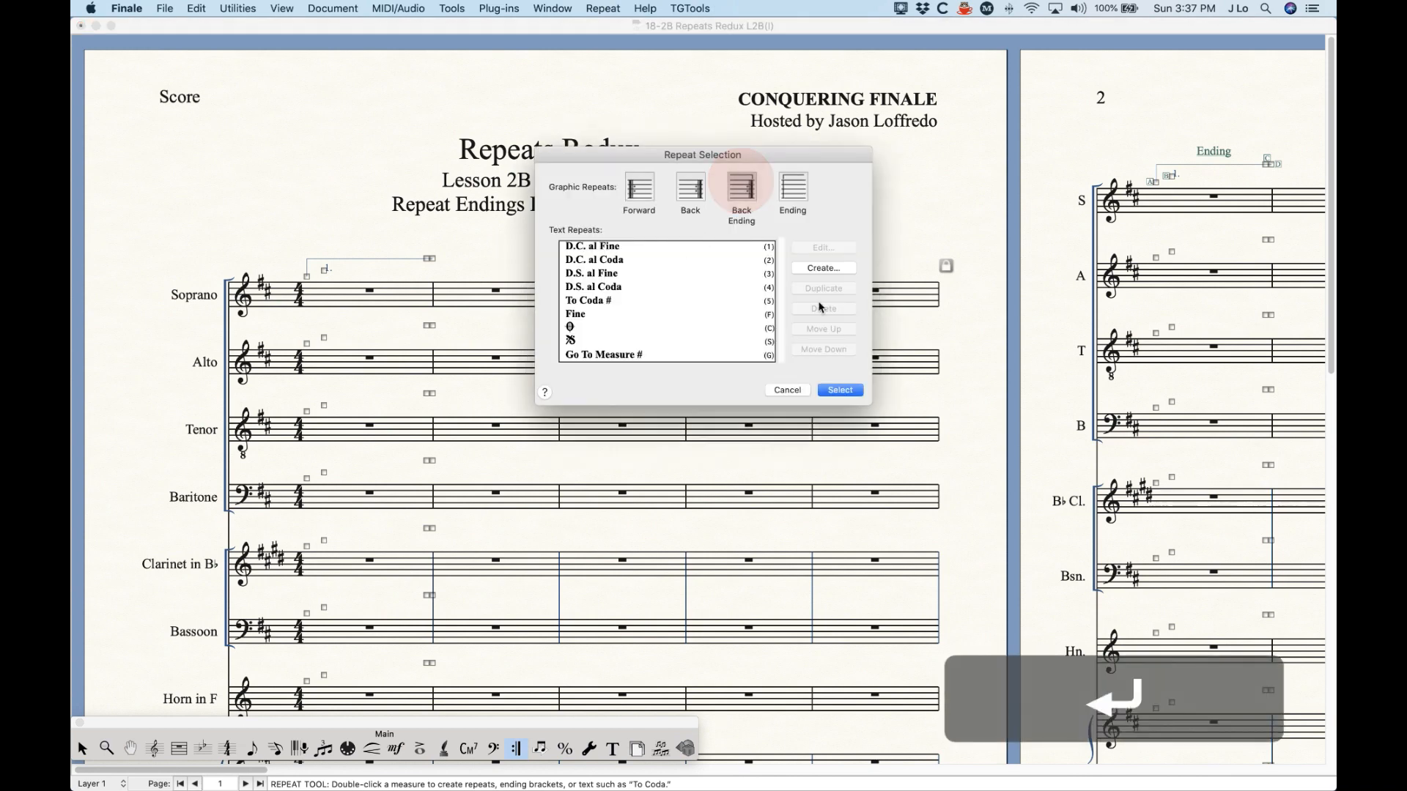
{"action": "left_click", "coordinate": [852, 390]}
{"action": "left_click", "coordinate": [836, 381]}
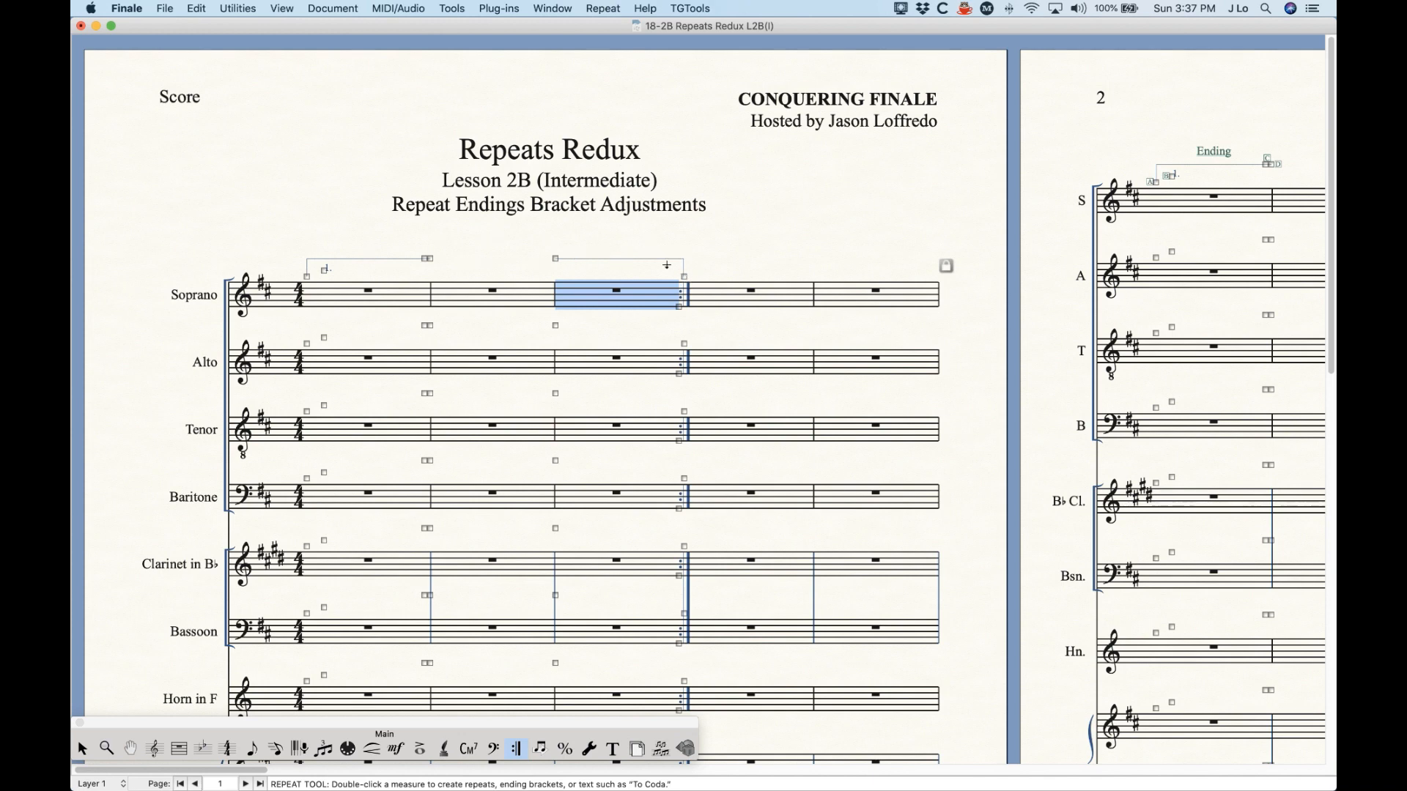
Create ending number 2 on measure 5 with a backward repeat bar, shown on the top staff only.
{"action": "left_click", "coordinate": [749, 292]}
{"action": "right_click", "coordinate": [748, 292]}
{"action": "left_click", "coordinate": [826, 286]}
{"action": "right_click", "coordinate": [837, 292]}
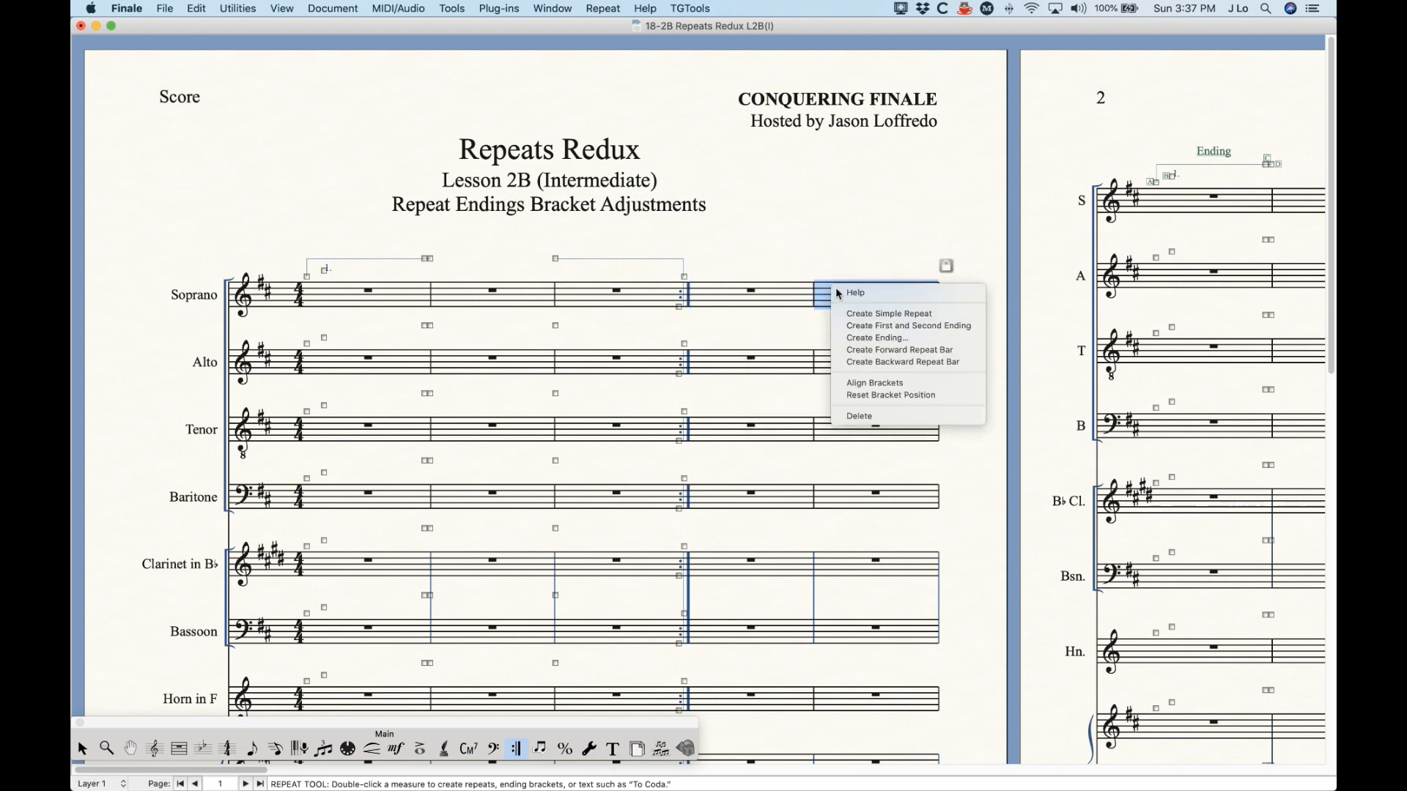
{"action": "left_click", "coordinate": [877, 338]}
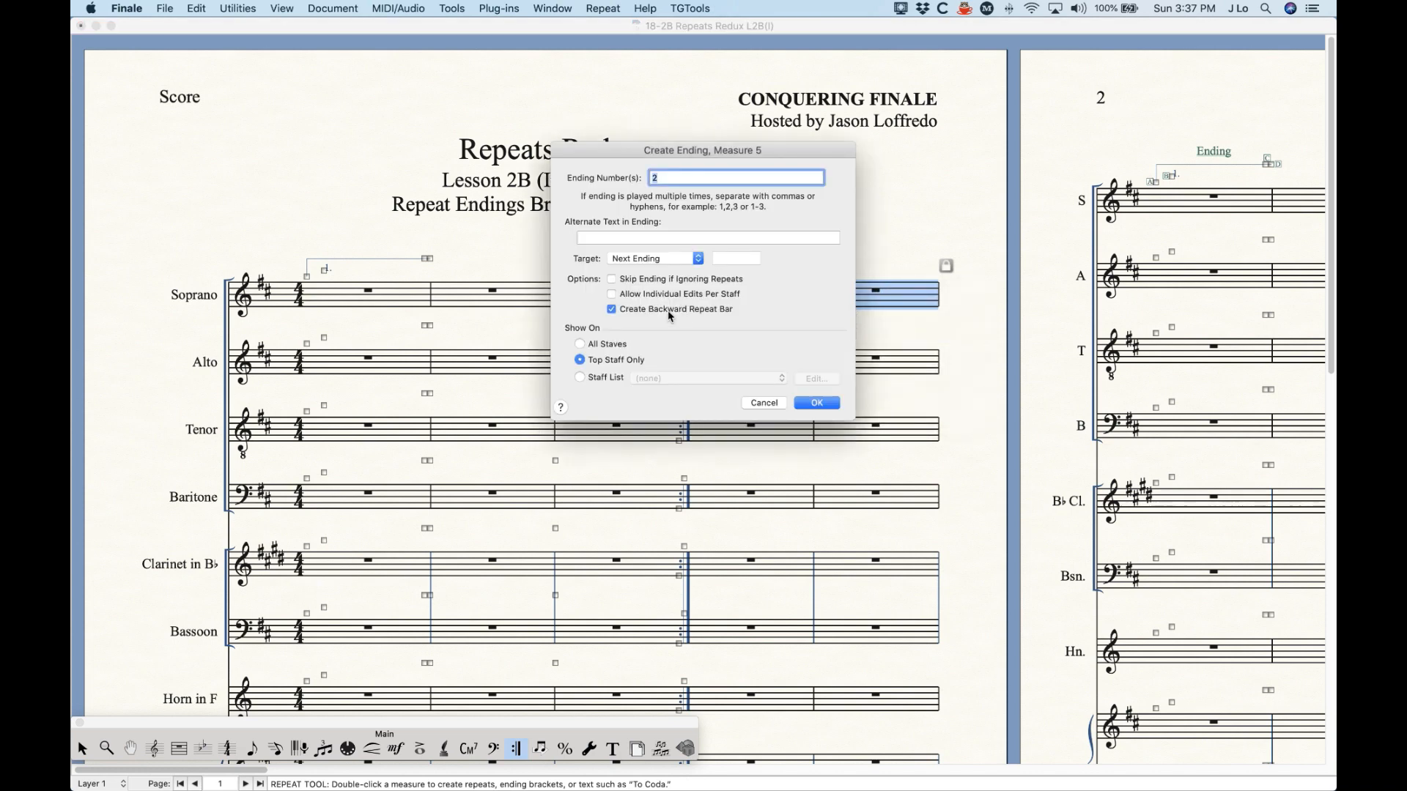
{"action": "left_click", "coordinate": [814, 403]}
{"action": "left_click", "coordinate": [862, 248]}
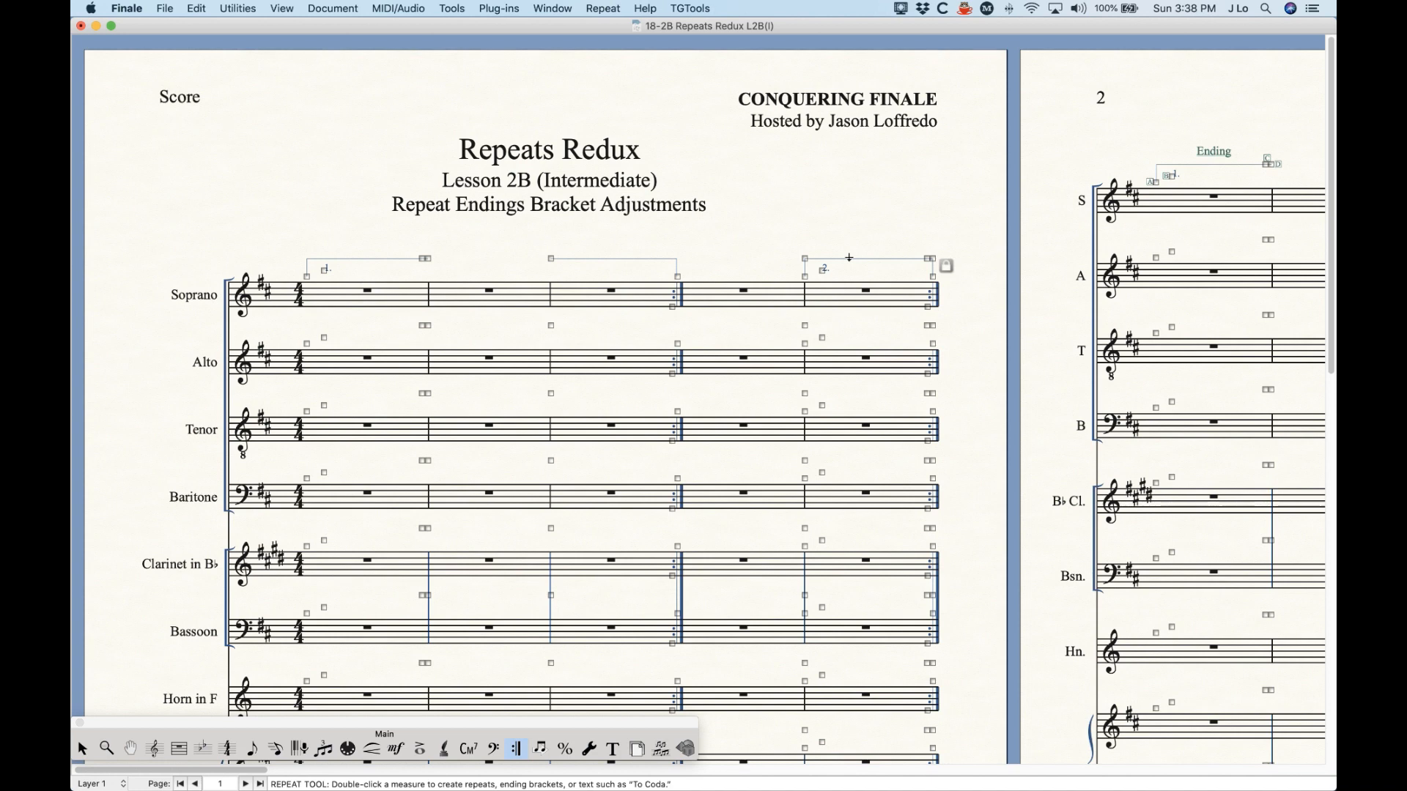
Delete all repeats and ending brackets from measures 1 through 5.
{"action": "left_click", "coordinate": [858, 299]}
{"action": "left_click", "coordinate": [412, 299], "text": "shift"}
{"action": "right_click", "coordinate": [413, 299]}
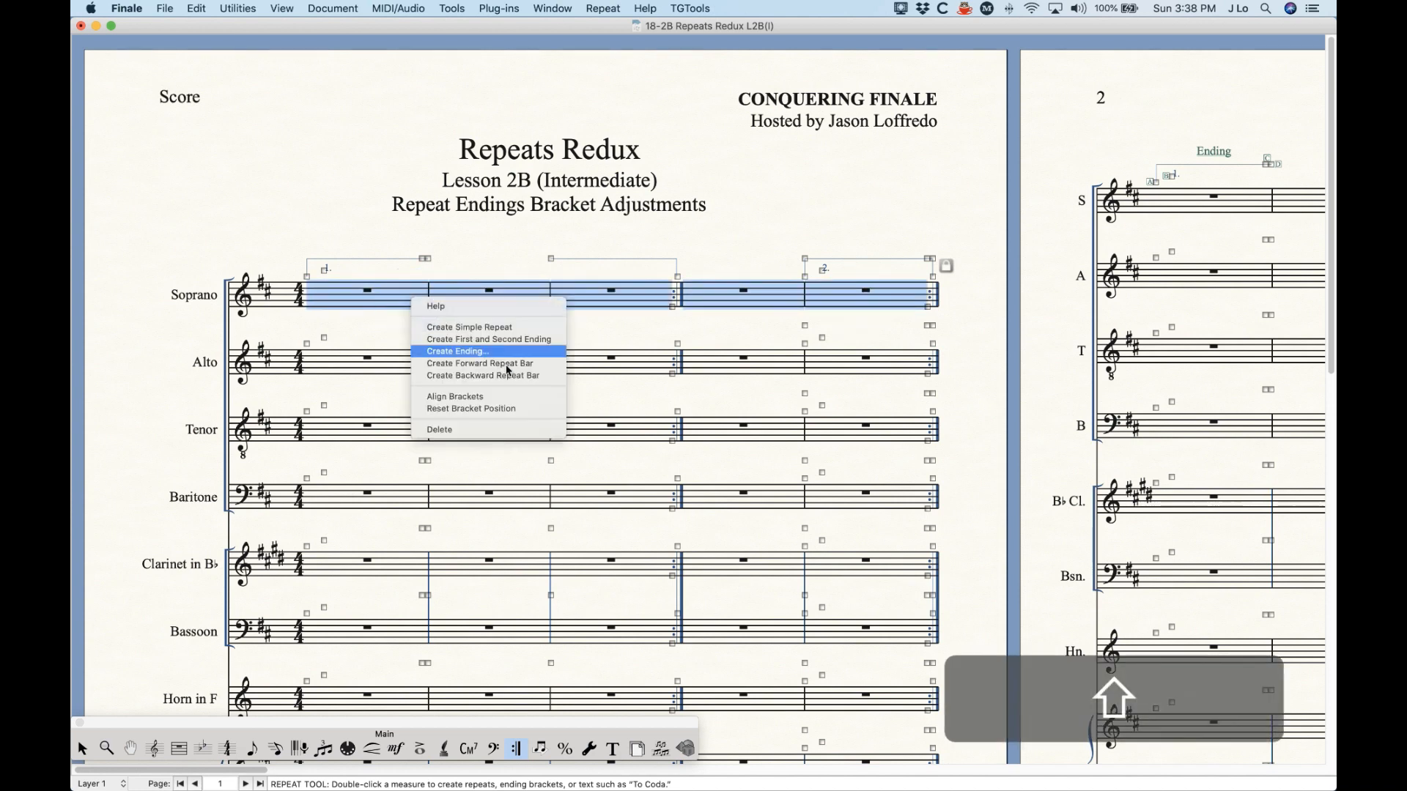
{"action": "left_click", "coordinate": [485, 430]}
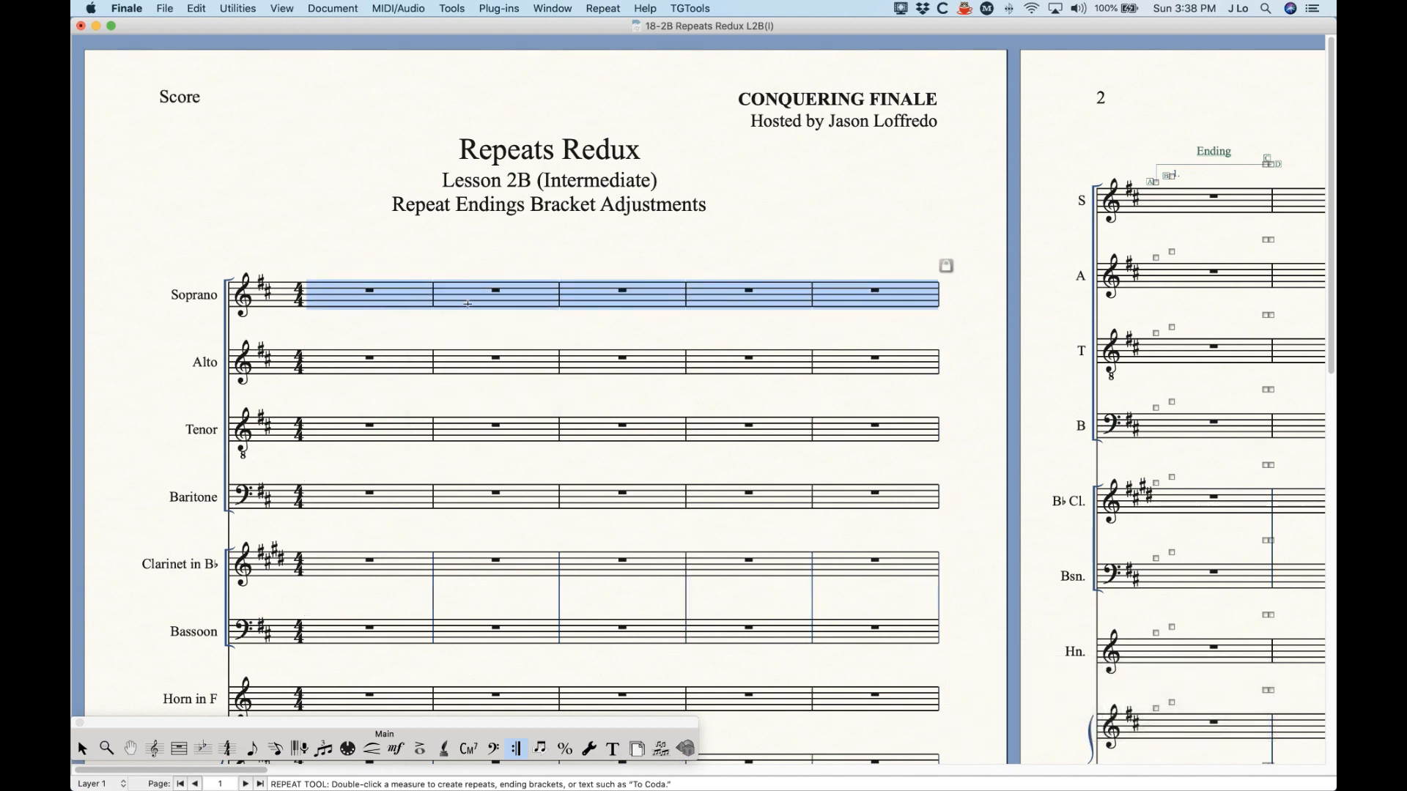
Create a first and second ending starting at measure 2.
{"action": "left_click", "coordinate": [472, 253]}
{"action": "left_click", "coordinate": [469, 292]}
{"action": "right_click", "coordinate": [470, 288]}
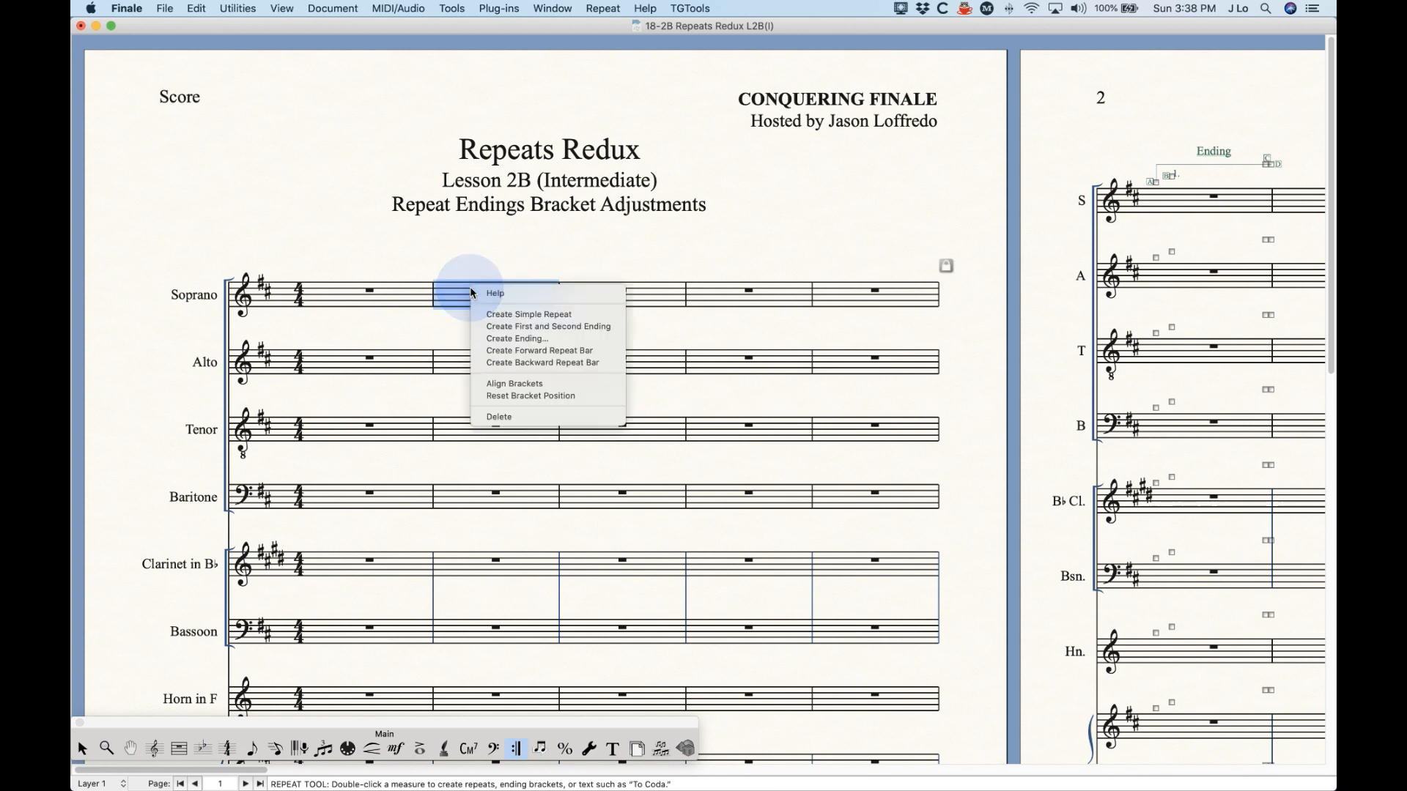
{"action": "left_click", "coordinate": [524, 327]}
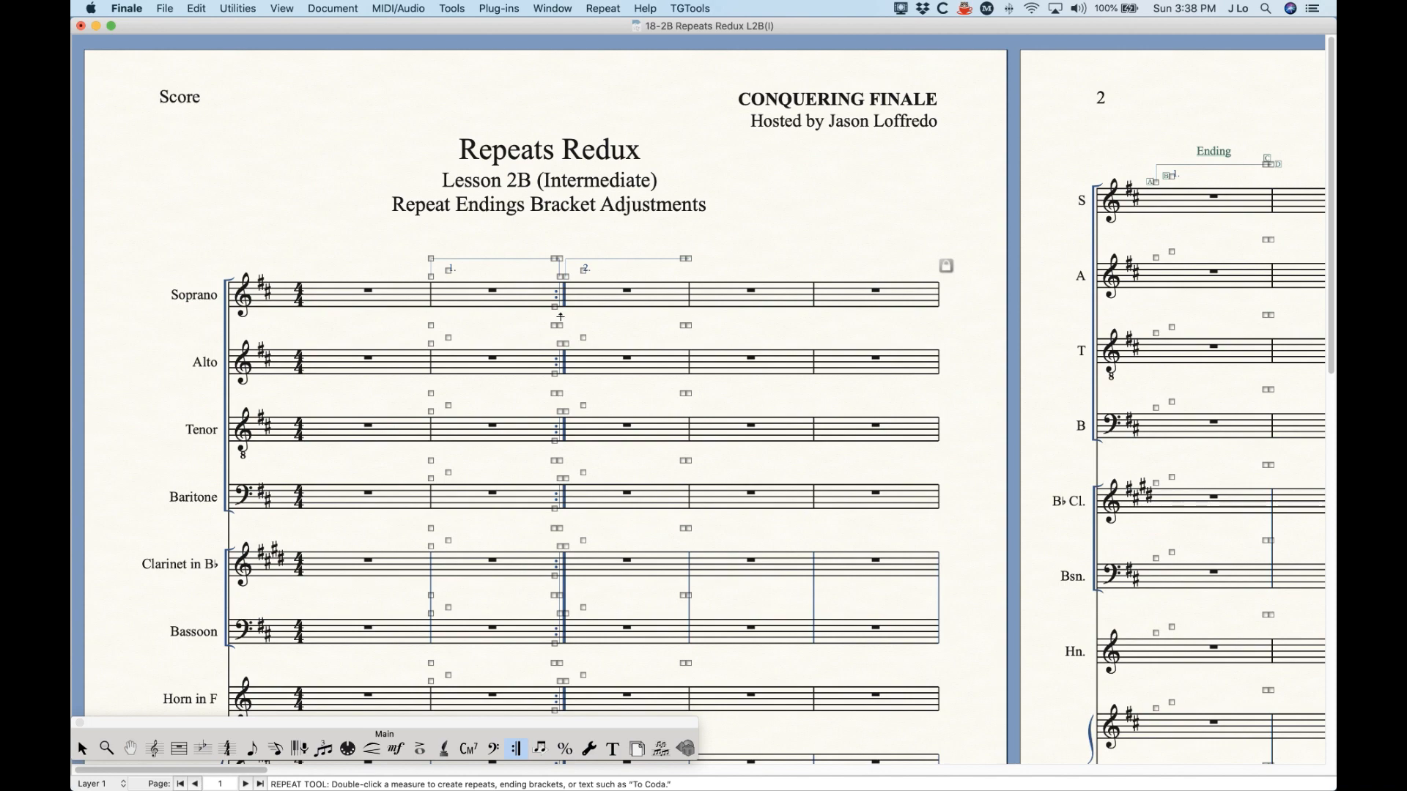
Examine the labelled bracket handles on page 2 and the available options for handle B in the Ending and Combined examples.
{"action": "scroll", "coordinate": [560, 316], "scroll_direction": "right", "scroll_amount": 10}
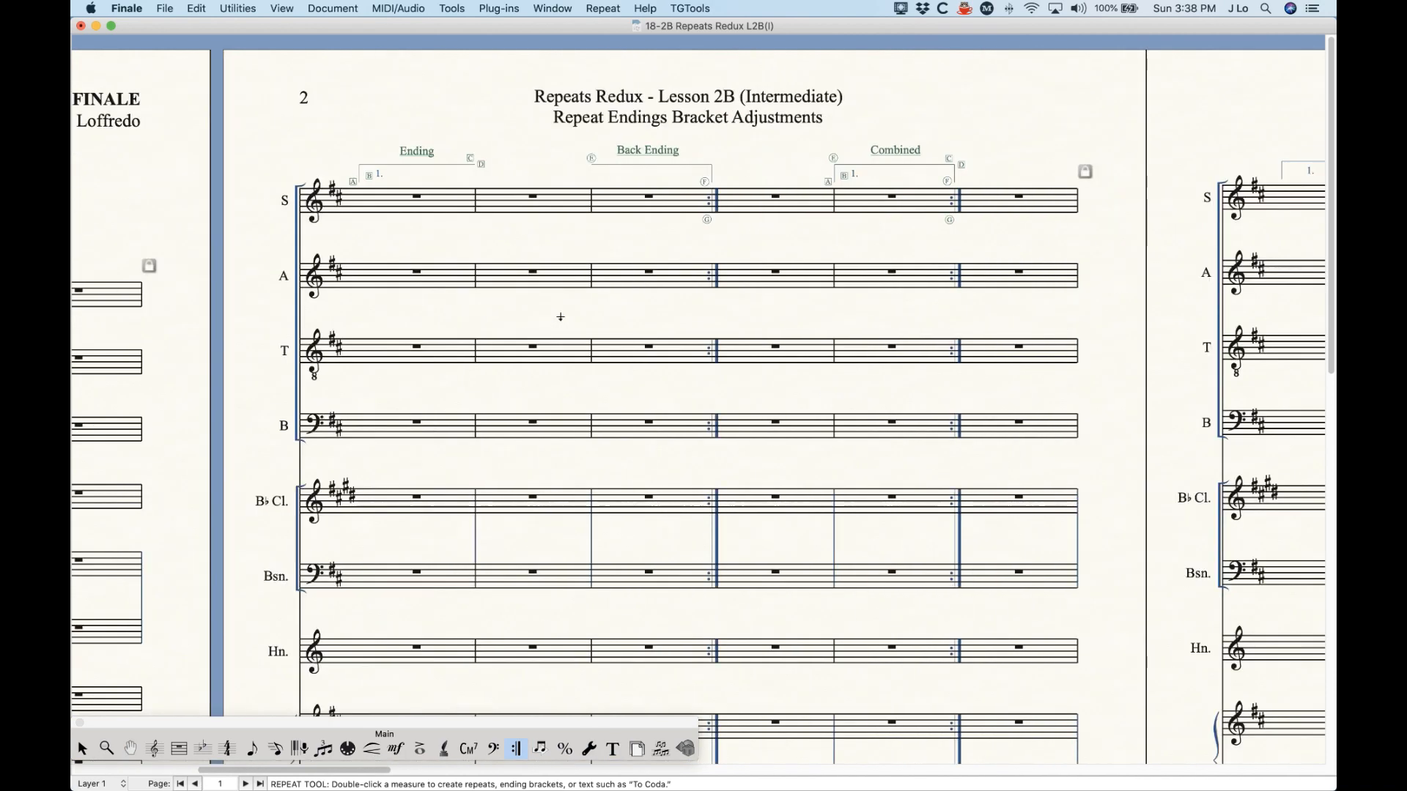
{"action": "key", "text": "super+equal"}
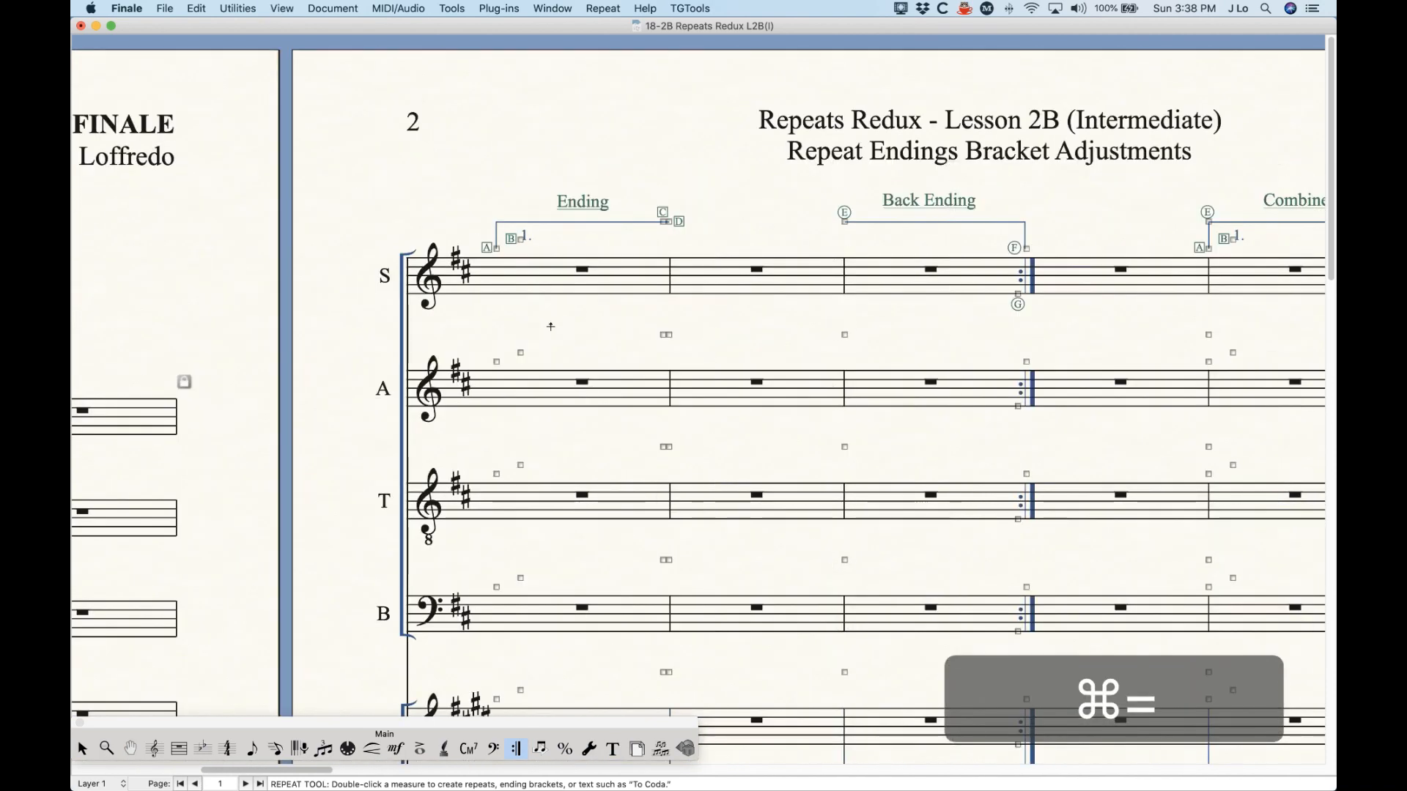
{"action": "scroll", "coordinate": [550, 331], "scroll_direction": "right", "scroll_amount": 6}
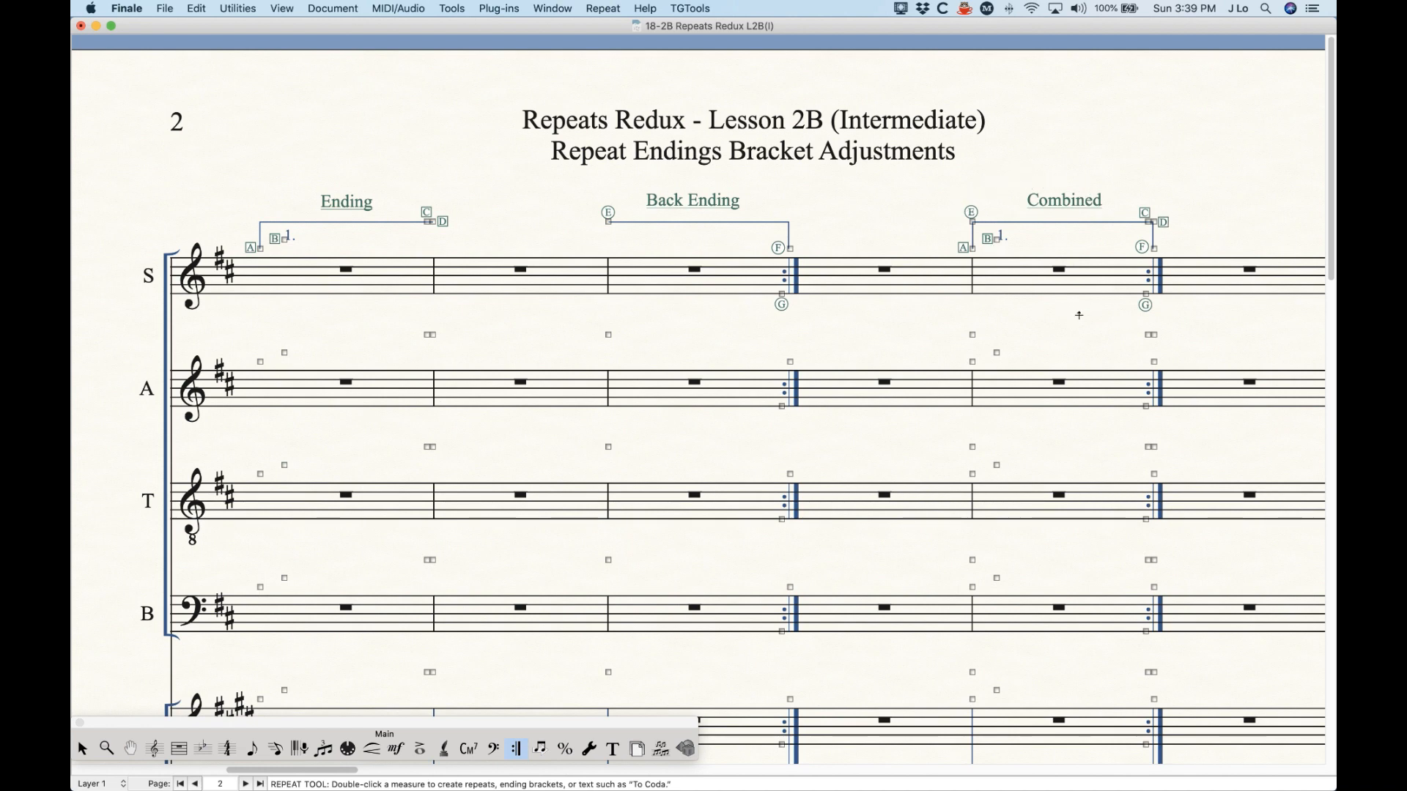
{"action": "scroll", "coordinate": [1004, 354], "scroll_direction": "right", "scroll_amount": 3}
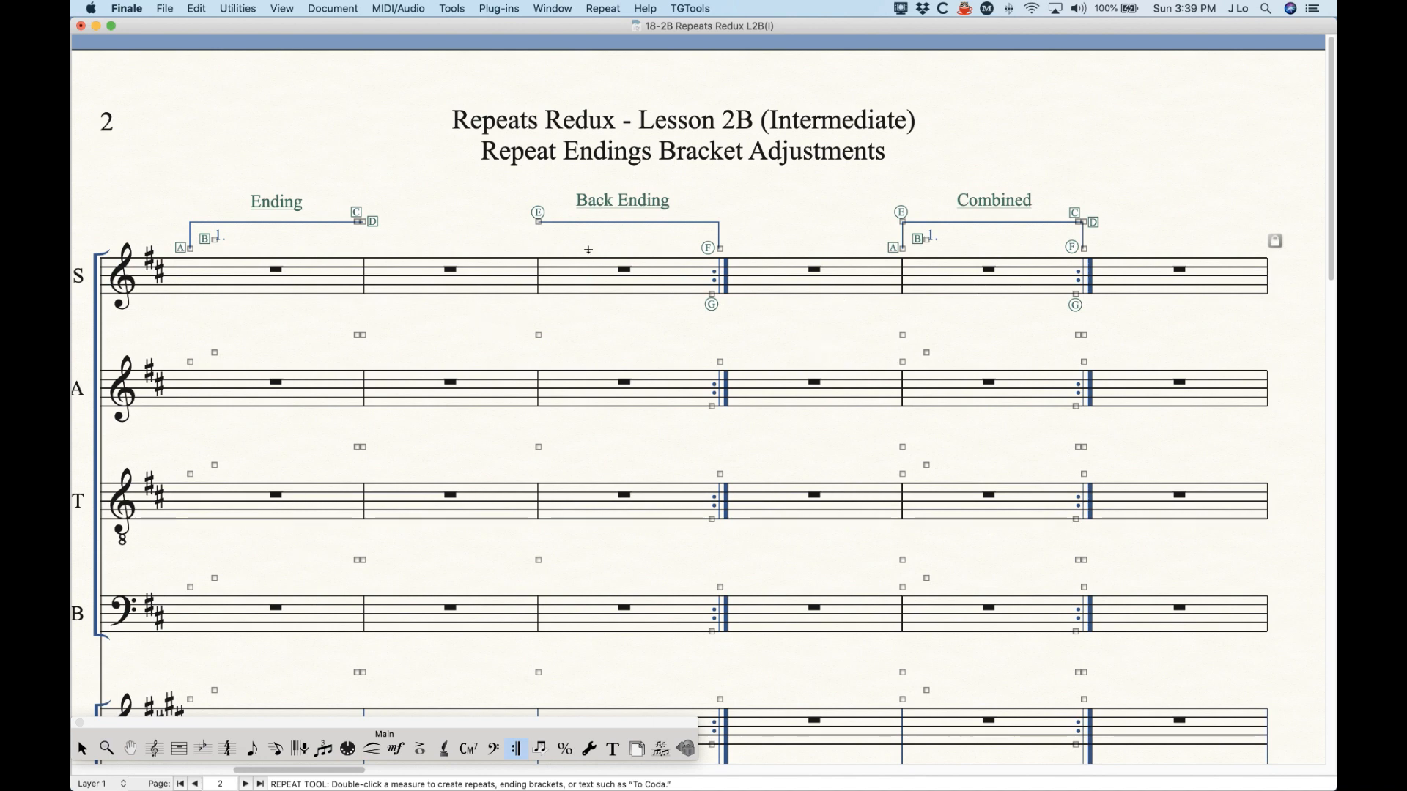
{"action": "right_click", "coordinate": [214, 239]}
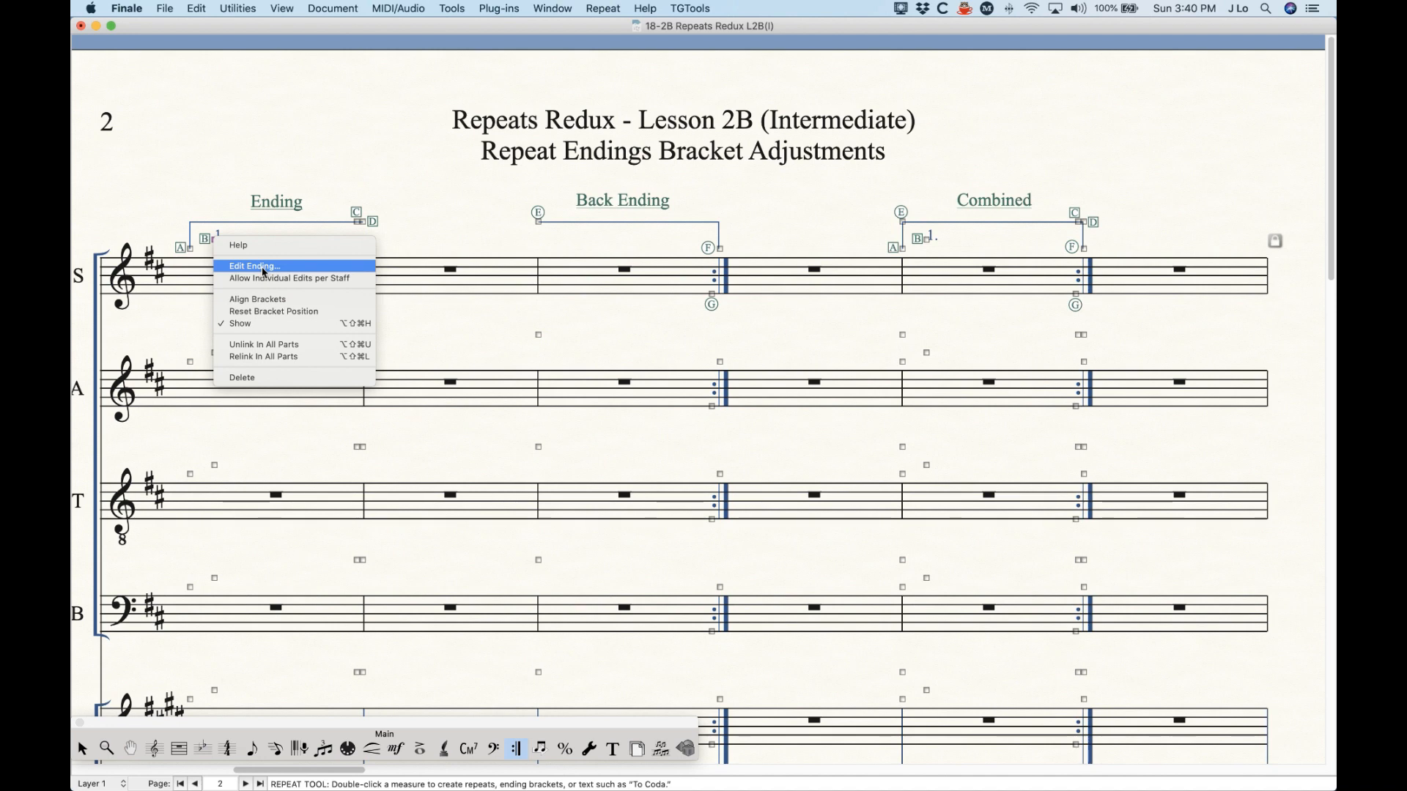
{"action": "left_click", "coordinate": [226, 161]}
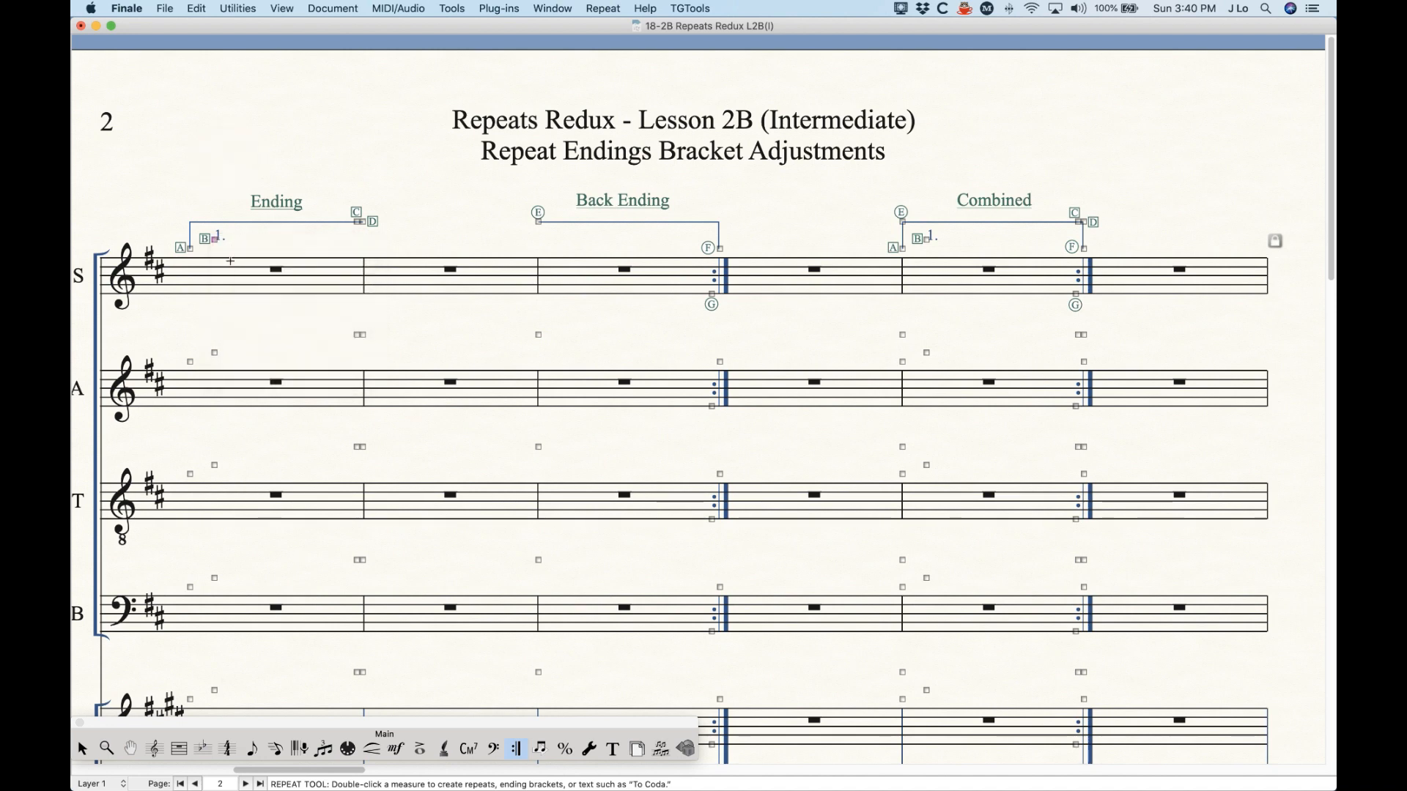
{"action": "right_click", "coordinate": [920, 239]}
{"action": "left_click", "coordinate": [924, 176]}
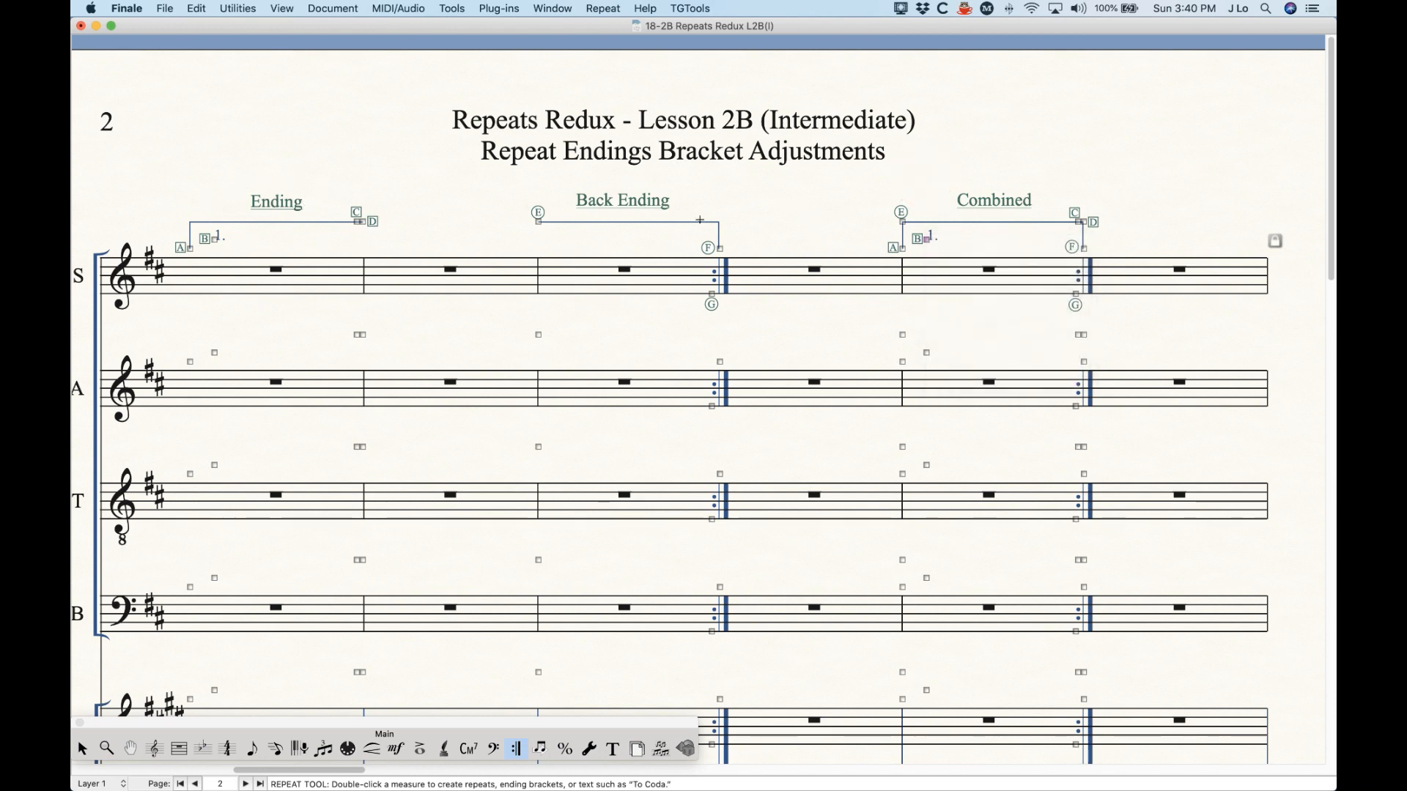
Compare the available options for handles E and B on the Combined bracket in measure 10.
{"action": "right_click", "coordinate": [904, 221]}
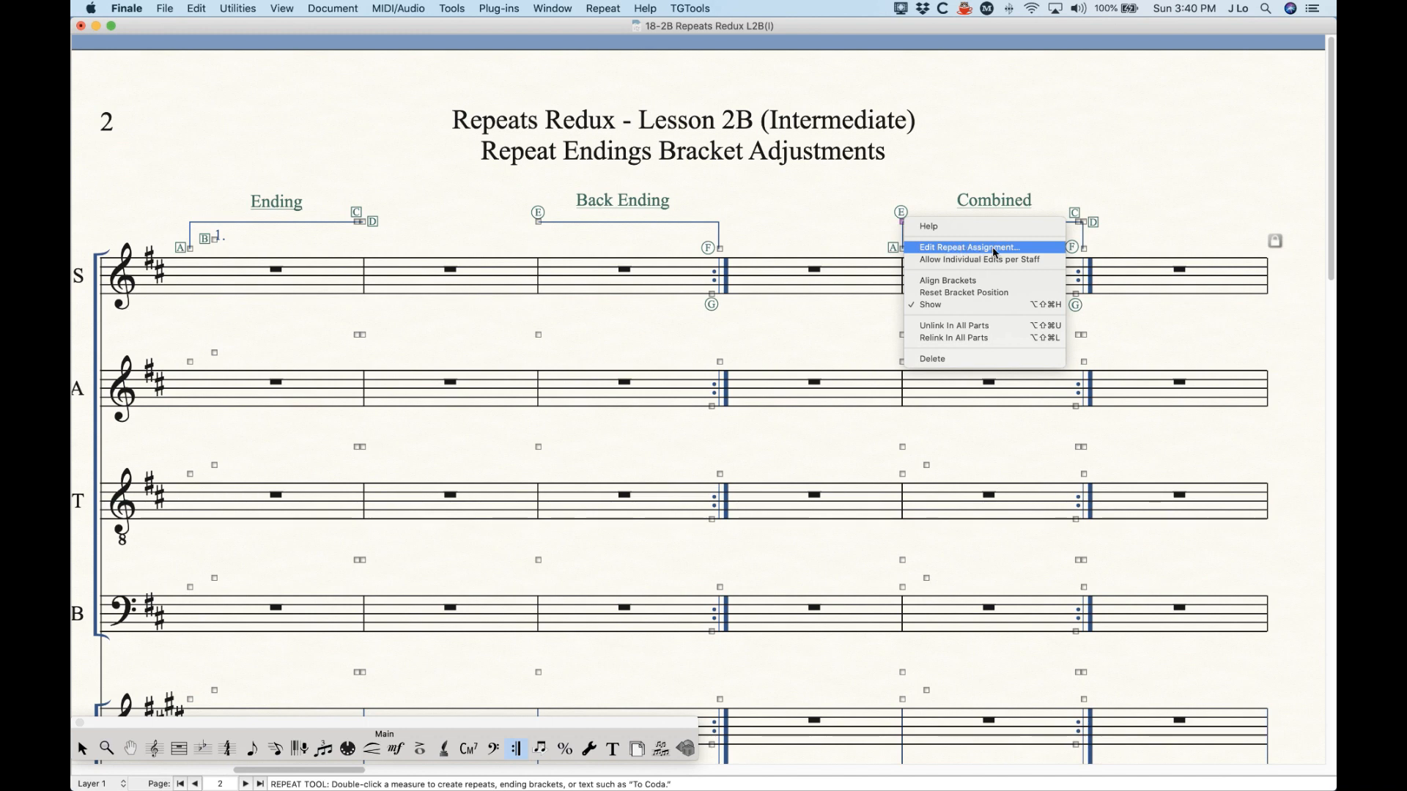
{"action": "left_click", "coordinate": [909, 167]}
{"action": "left_click", "coordinate": [949, 233]}
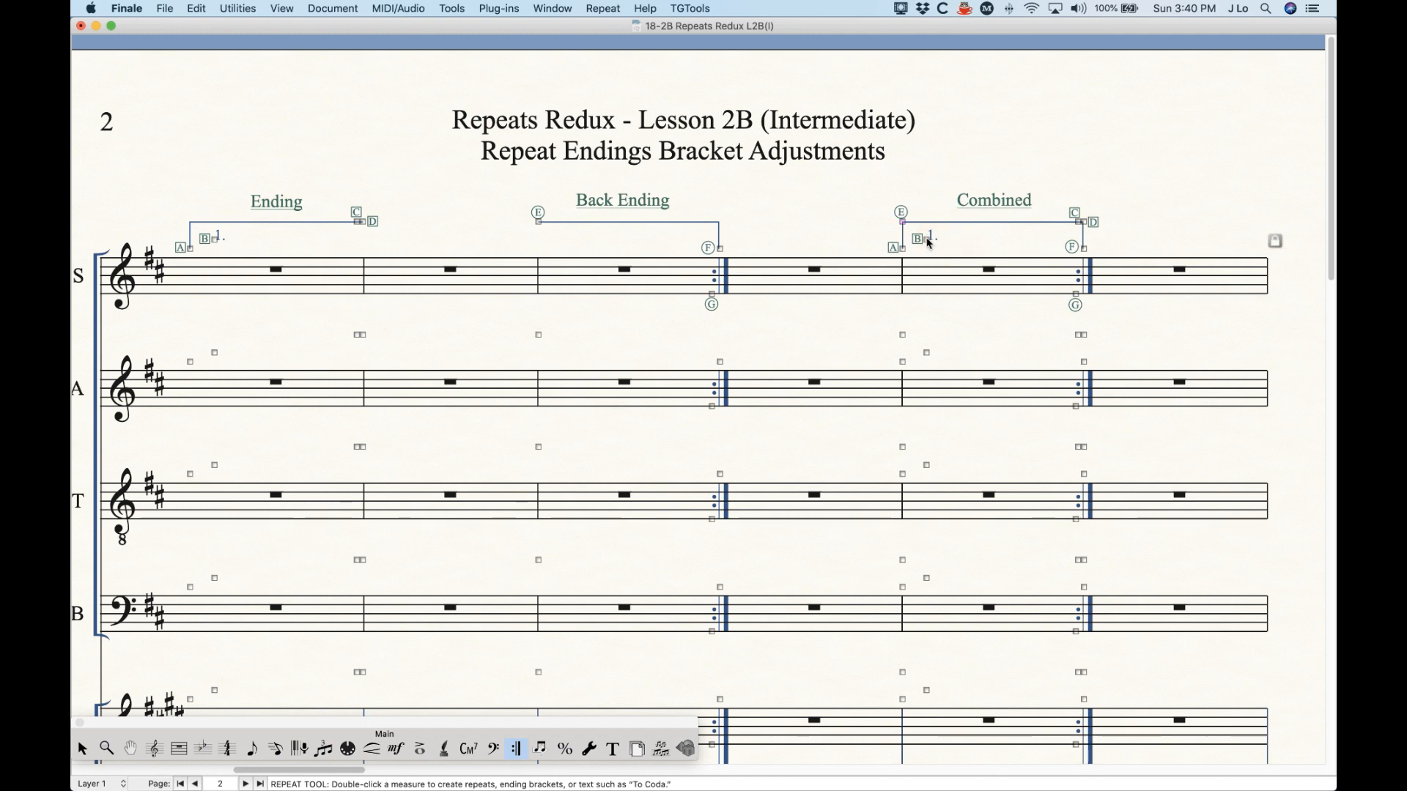
{"action": "right_click", "coordinate": [927, 238]}
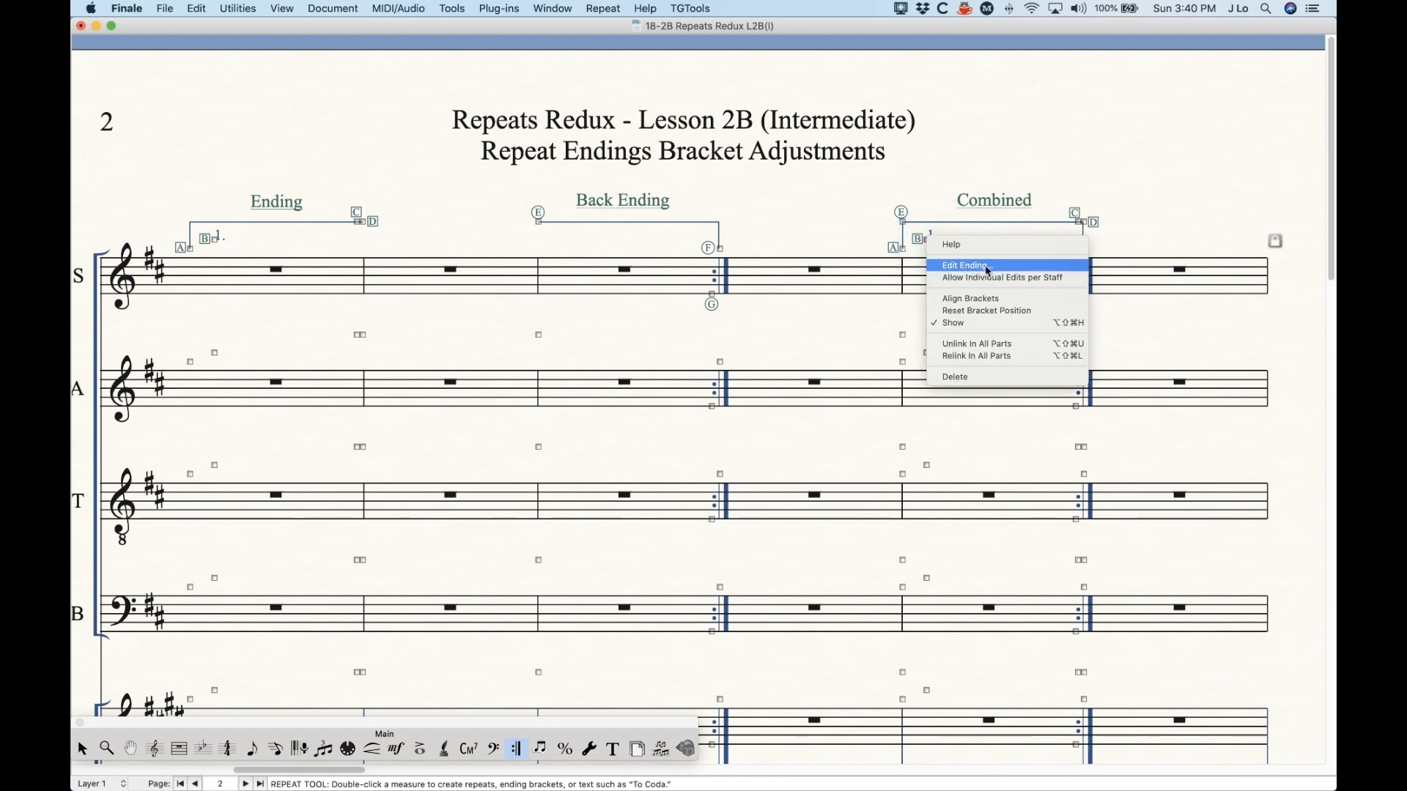
{"action": "left_click", "coordinate": [930, 196]}
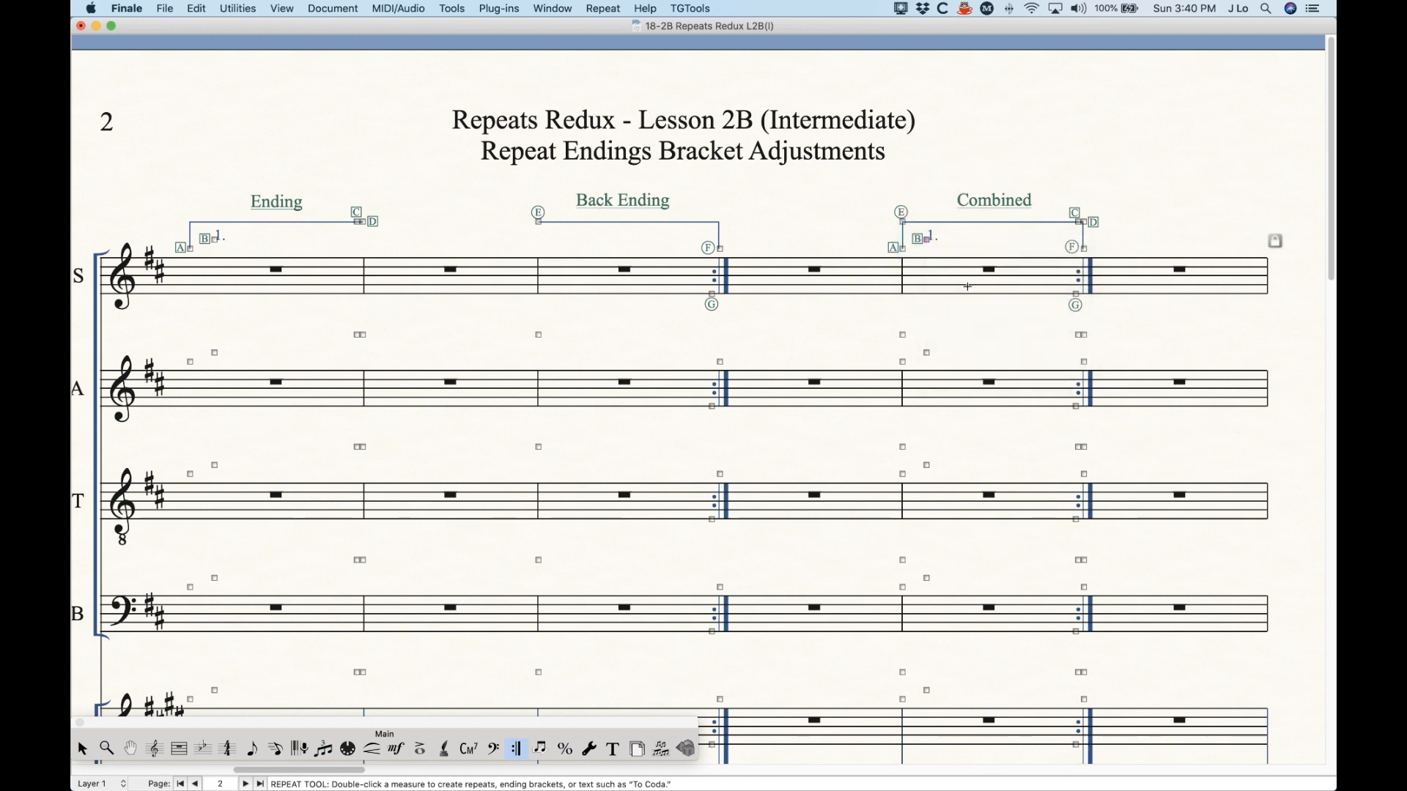
Inspect the Edit Ending settings of the Combined bracket and close them without changes.
{"action": "right_click", "coordinate": [927, 239]}
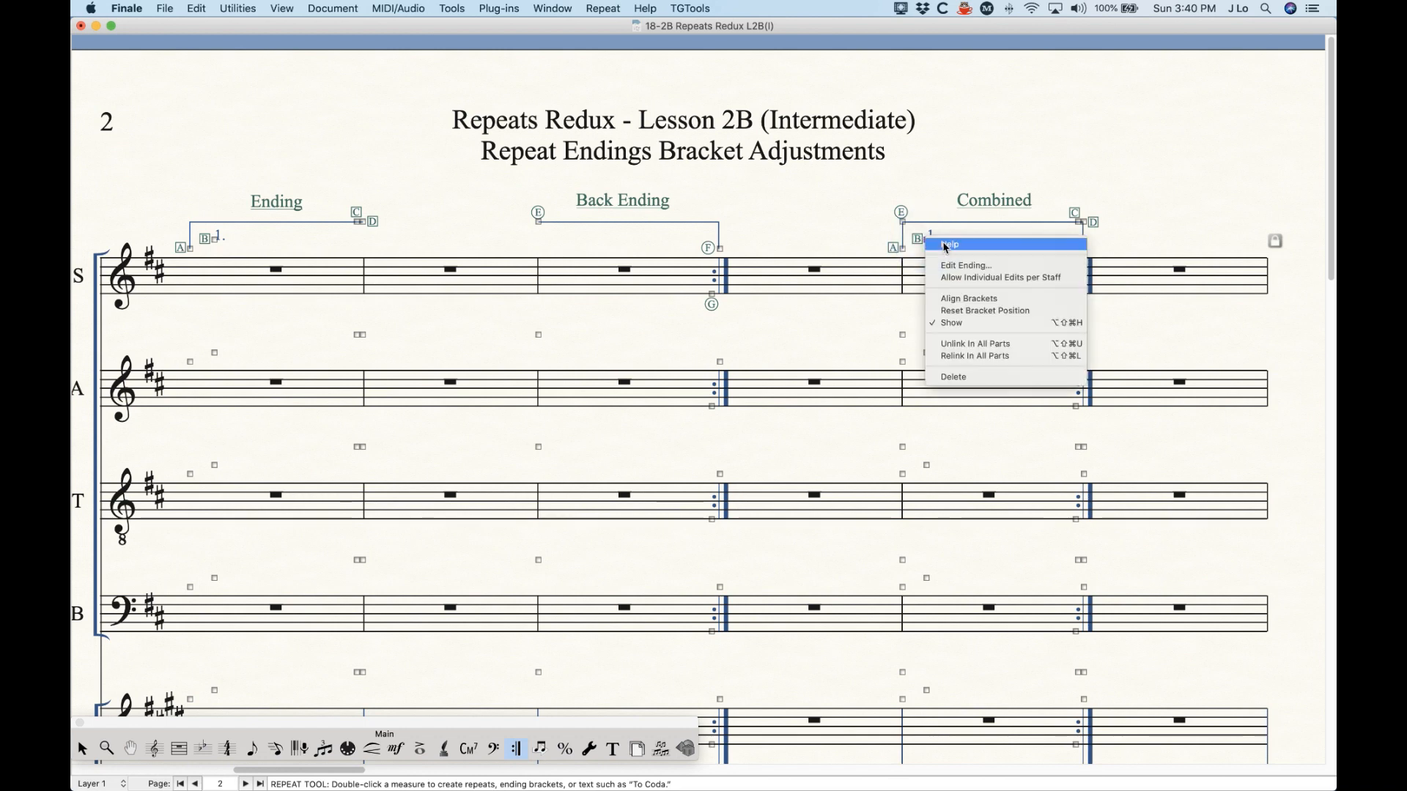
{"action": "left_click", "coordinate": [984, 271]}
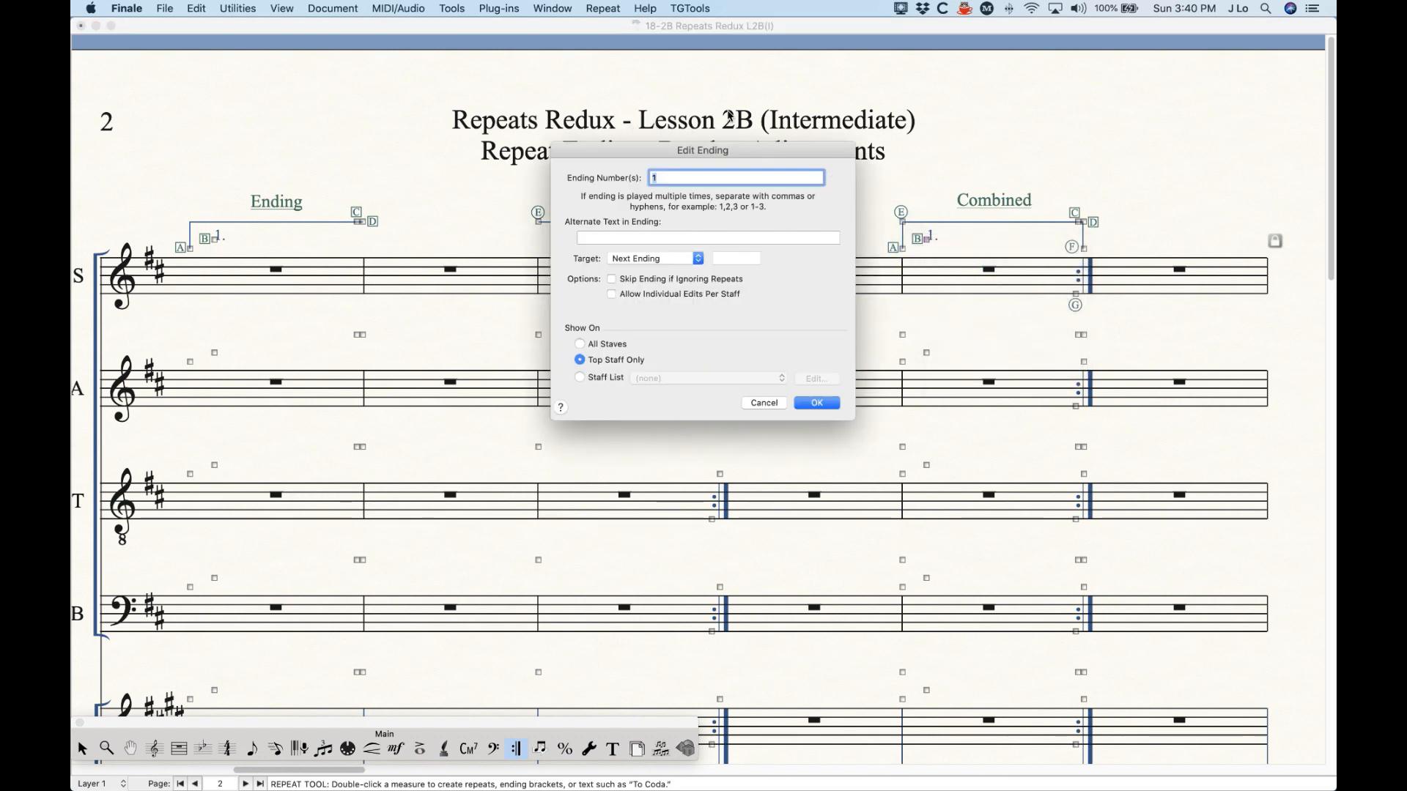
{"action": "left_click", "coordinate": [765, 403]}
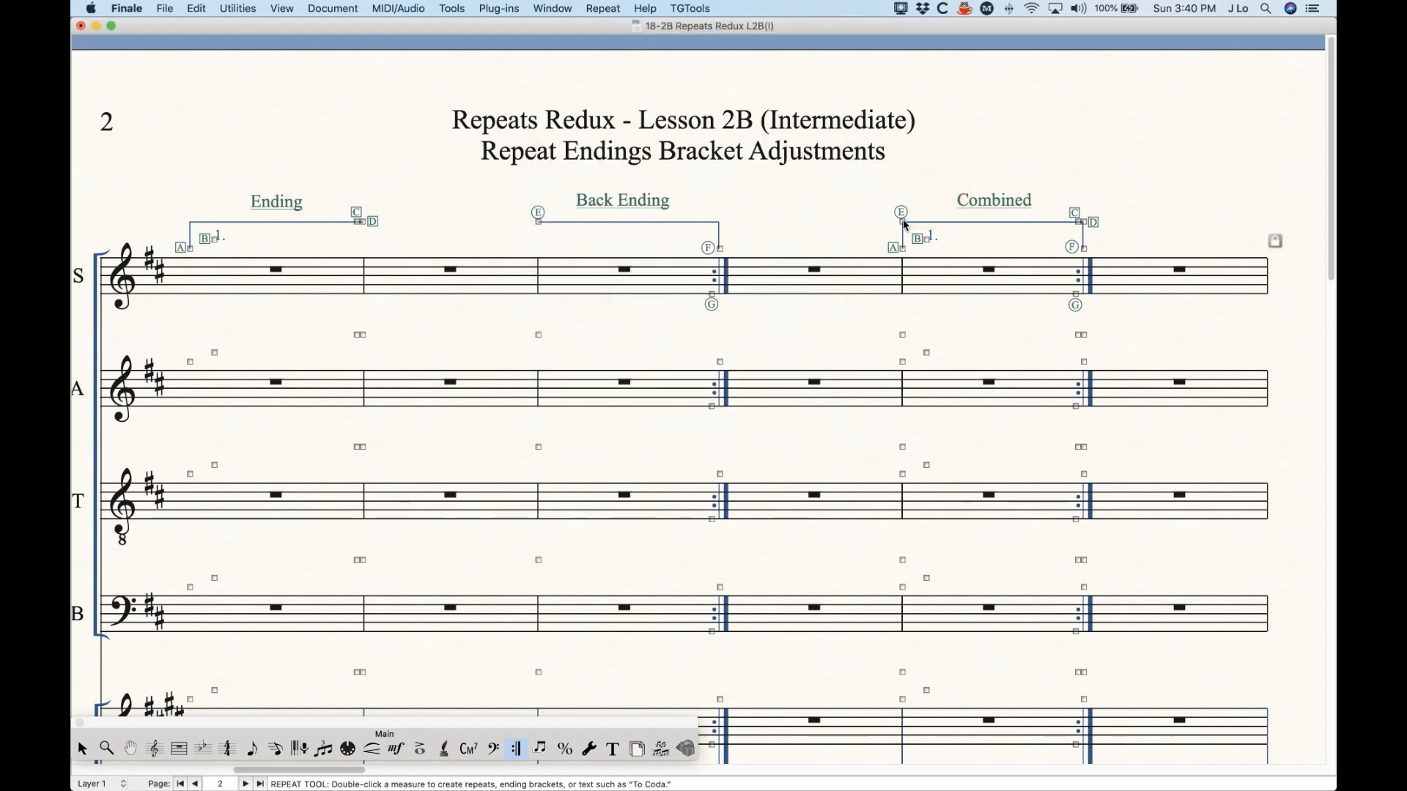
Inspect the backward repeat bar assignment of the Combined bracket in measure 10 and close it without changes.
{"action": "right_click", "coordinate": [905, 224]}
{"action": "left_click", "coordinate": [940, 248]}
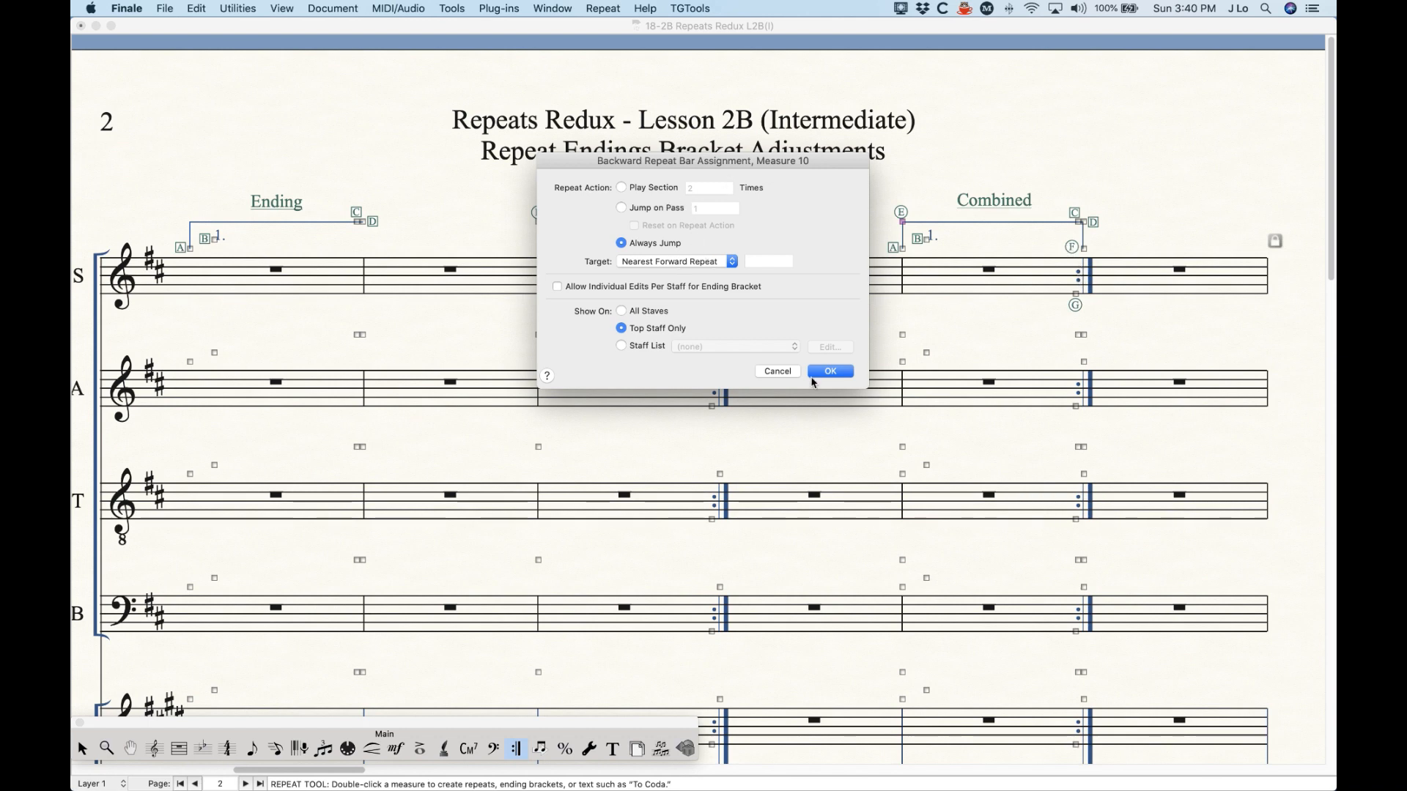
{"action": "left_click", "coordinate": [778, 369]}
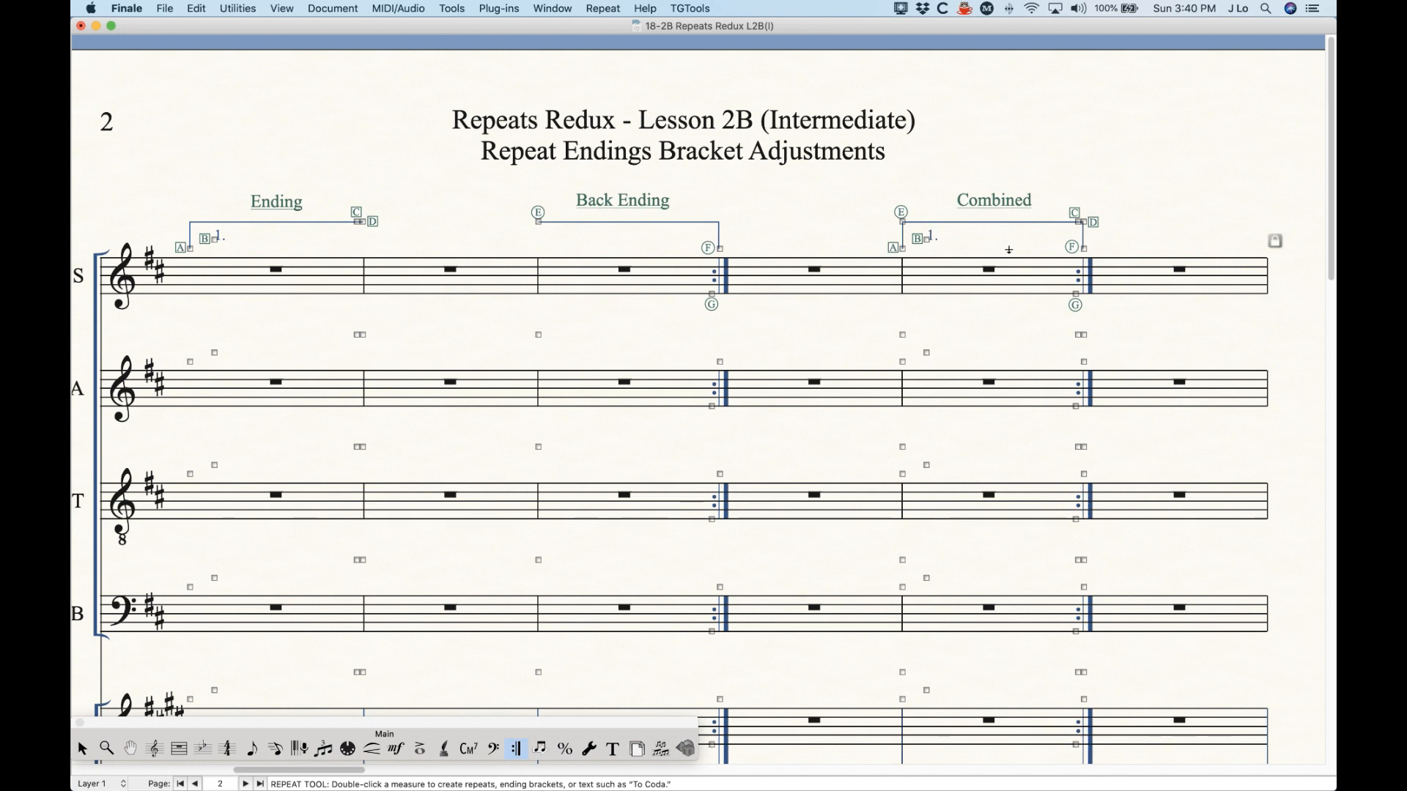
Try unlinking the Ending bracket in all parts using handle B, and undo the unlinking.
{"action": "left_click", "coordinate": [441, 230]}
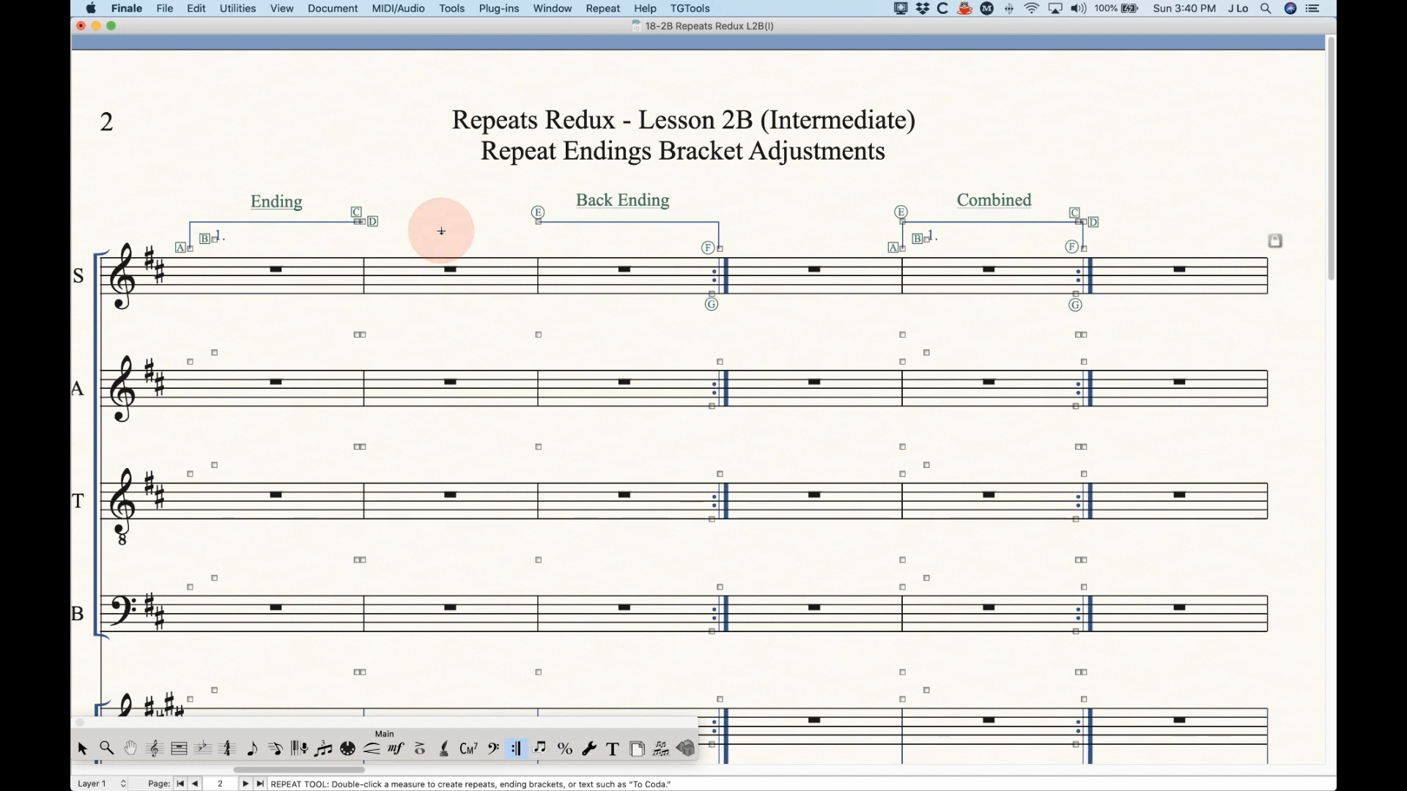
{"action": "right_click", "coordinate": [214, 240]}
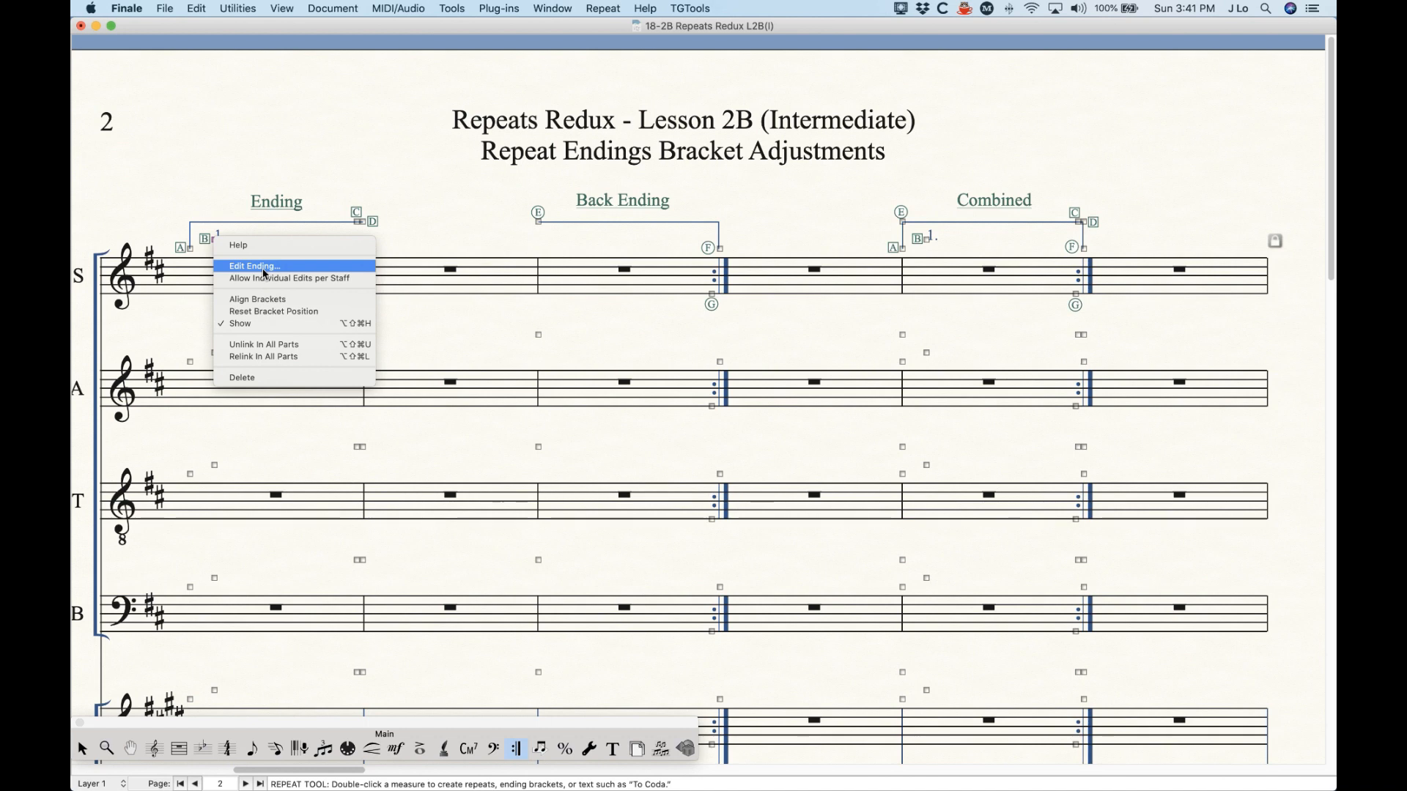
{"action": "left_click", "coordinate": [271, 348]}
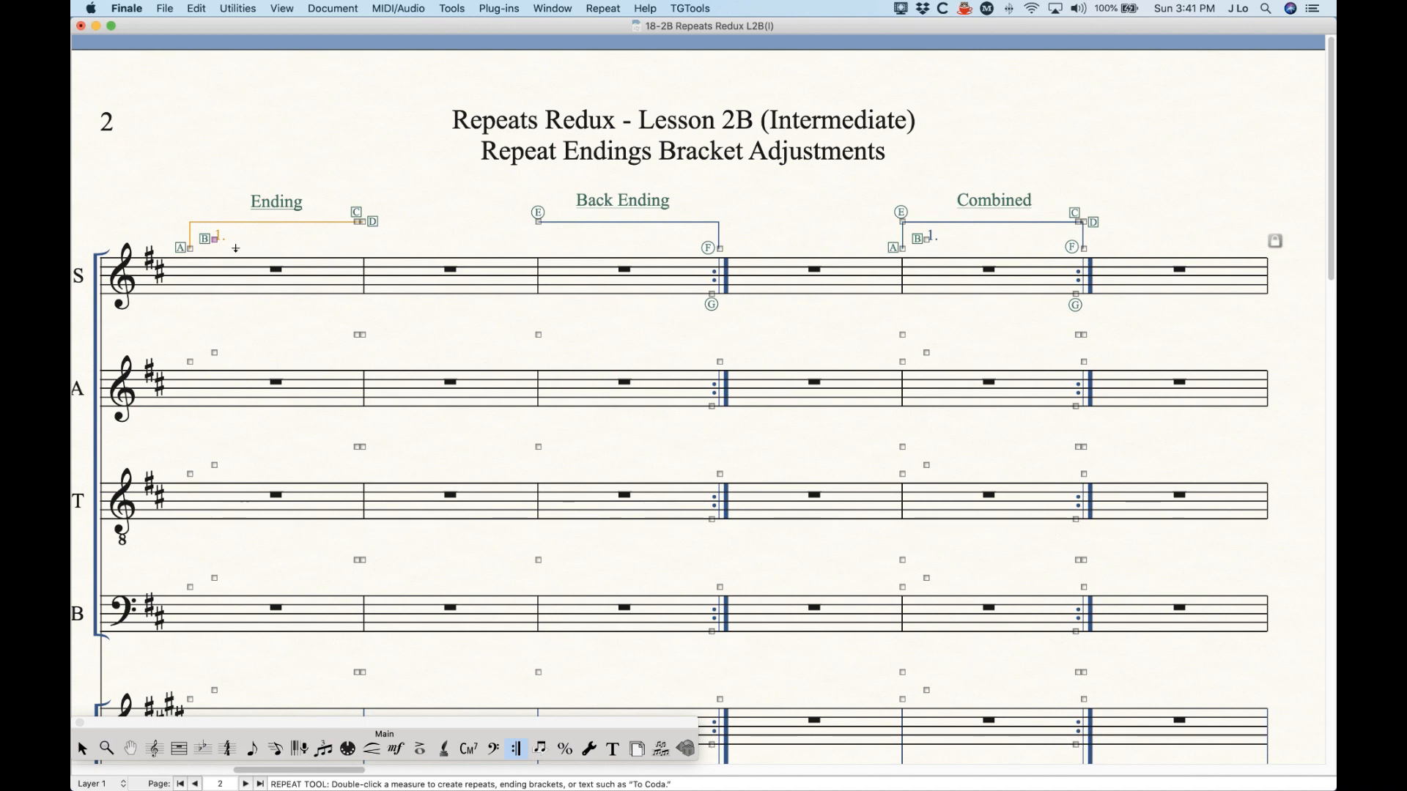
{"action": "key", "text": "super+z"}
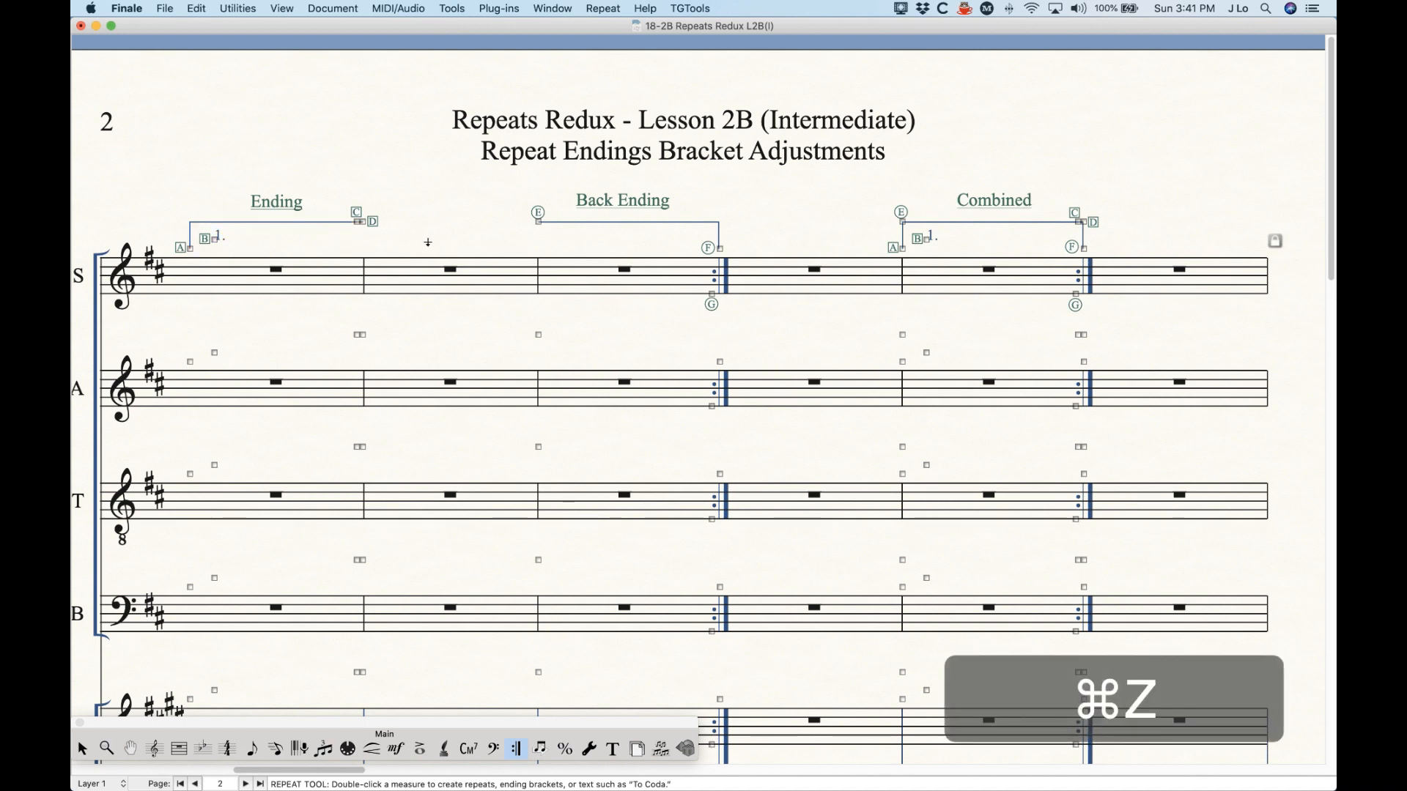
Review the options for handle E of the Back Ending and inspect the backward repeat bar assignment at handle G without changing it.
{"action": "right_click", "coordinate": [539, 220]}
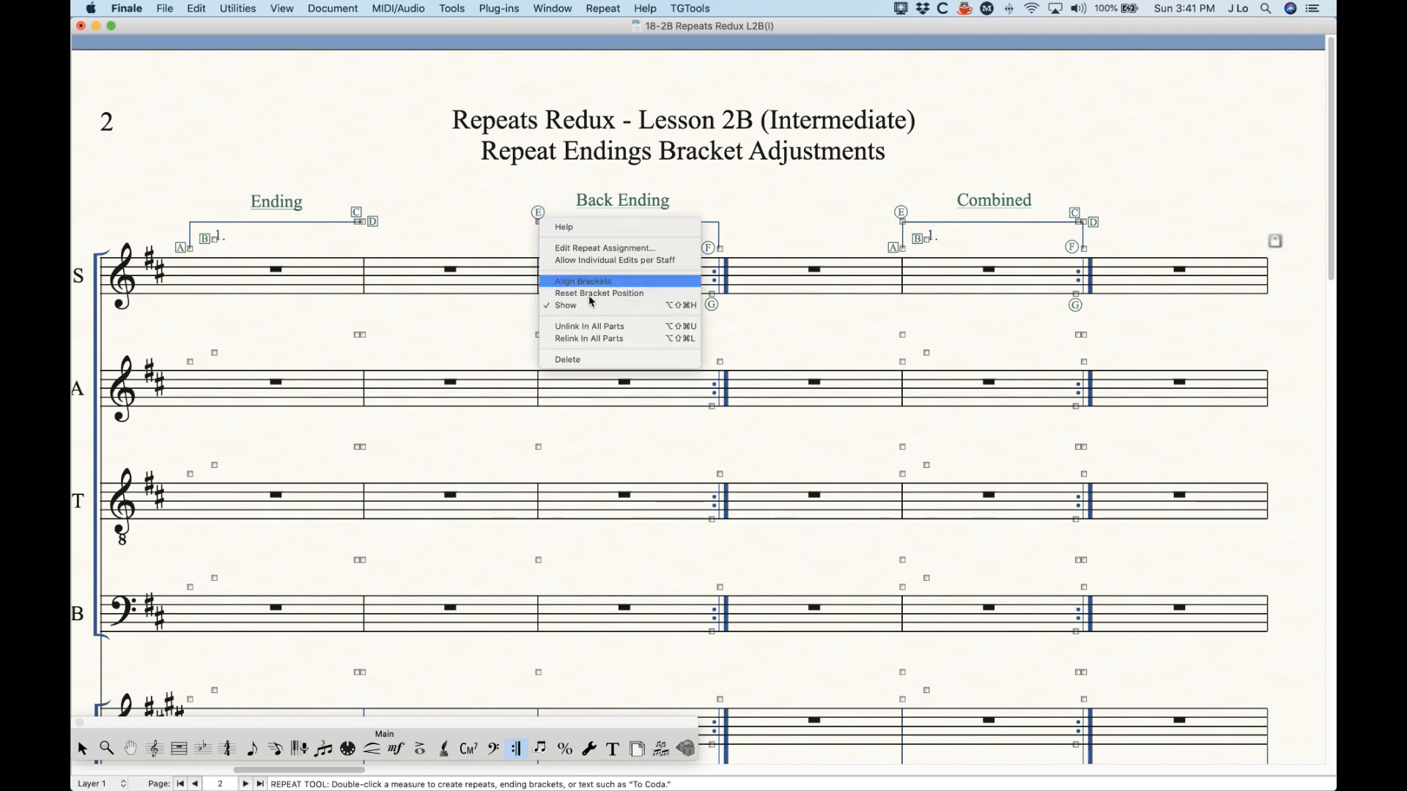
{"action": "left_click", "coordinate": [525, 195]}
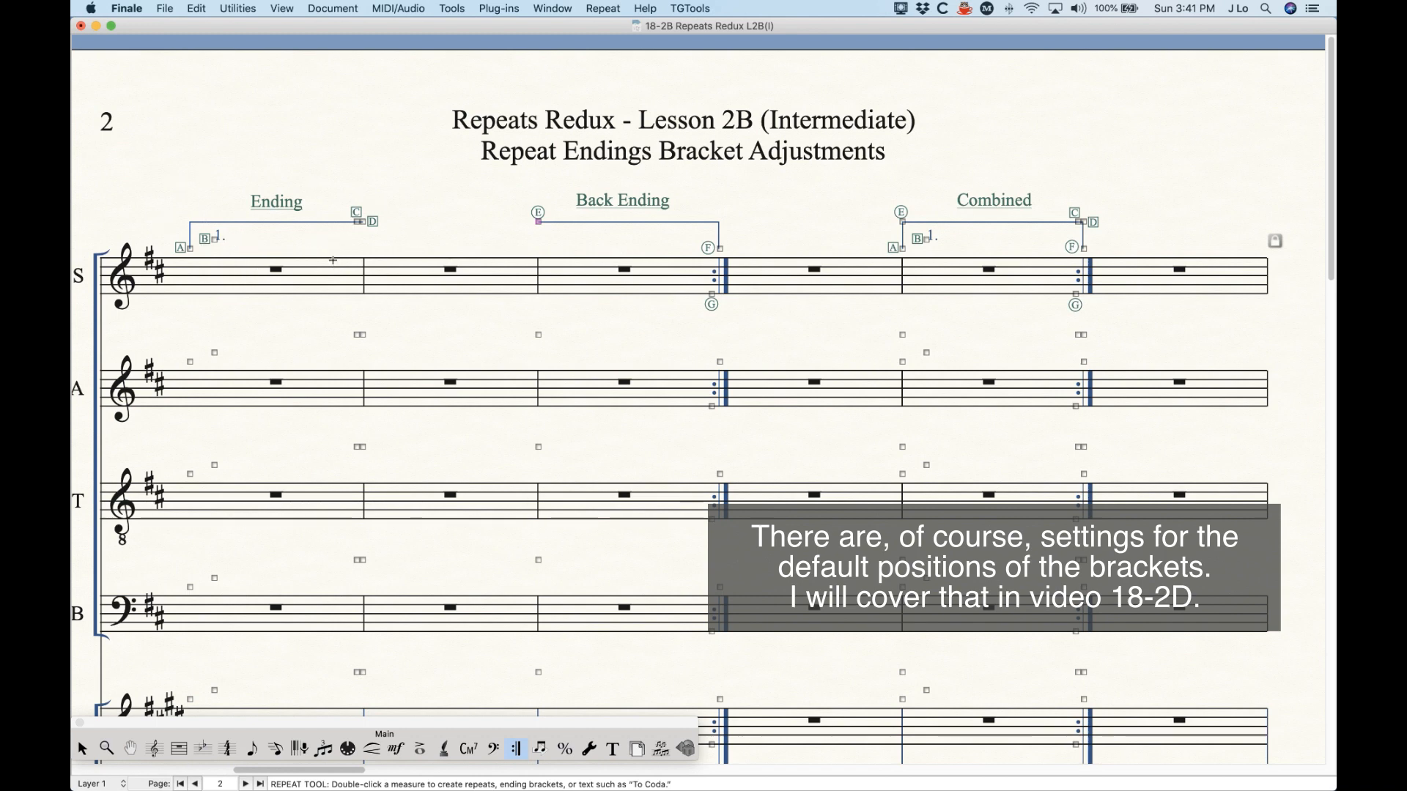
{"action": "left_click", "coordinate": [713, 296]}
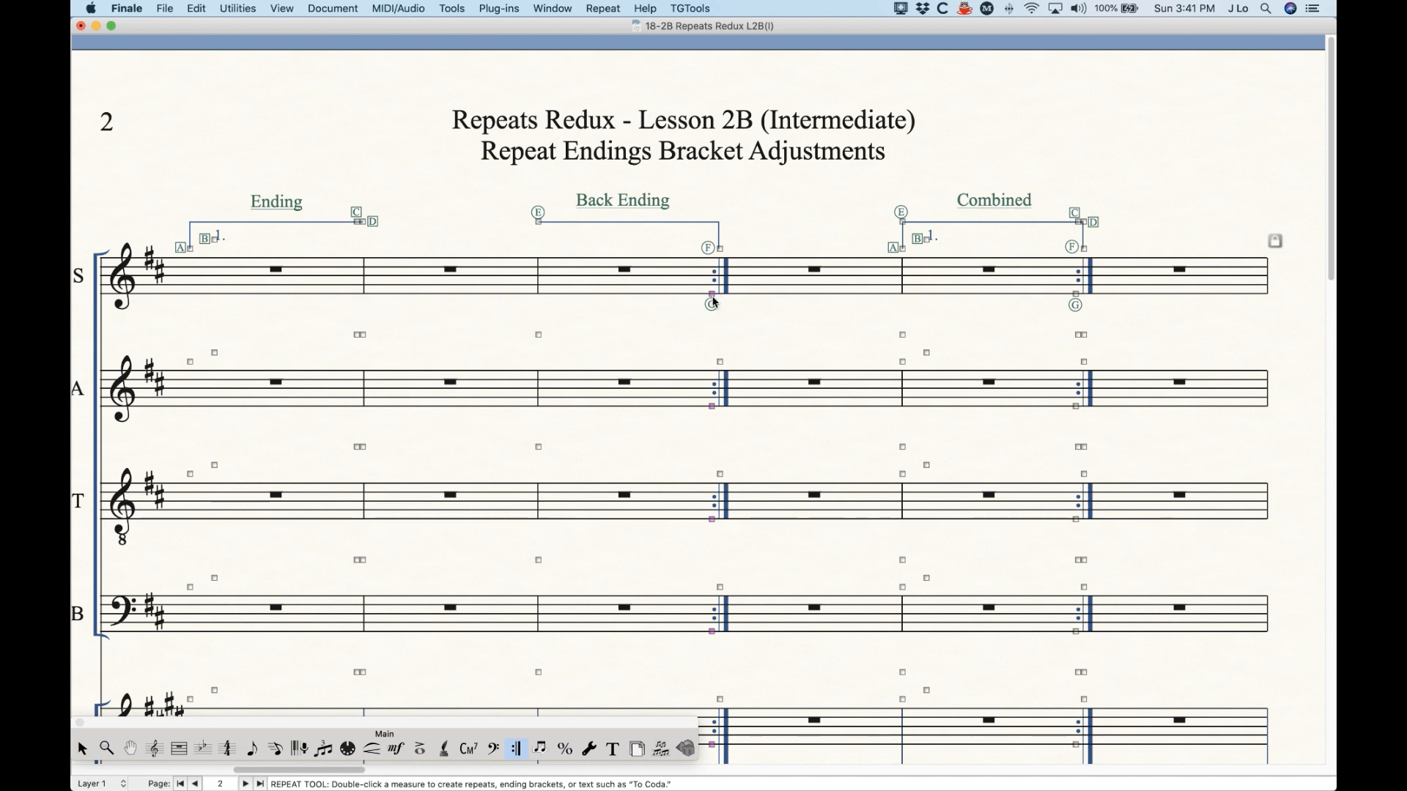
{"action": "mouse_move", "coordinate": [711, 294]}
{"action": "left_mouse_down"}
{"action": "mouse_move", "coordinate": [712, 271]}
{"action": "mouse_move", "coordinate": [712, 293]}
{"action": "left_mouse_up"}
{"action": "right_click", "coordinate": [712, 294]}
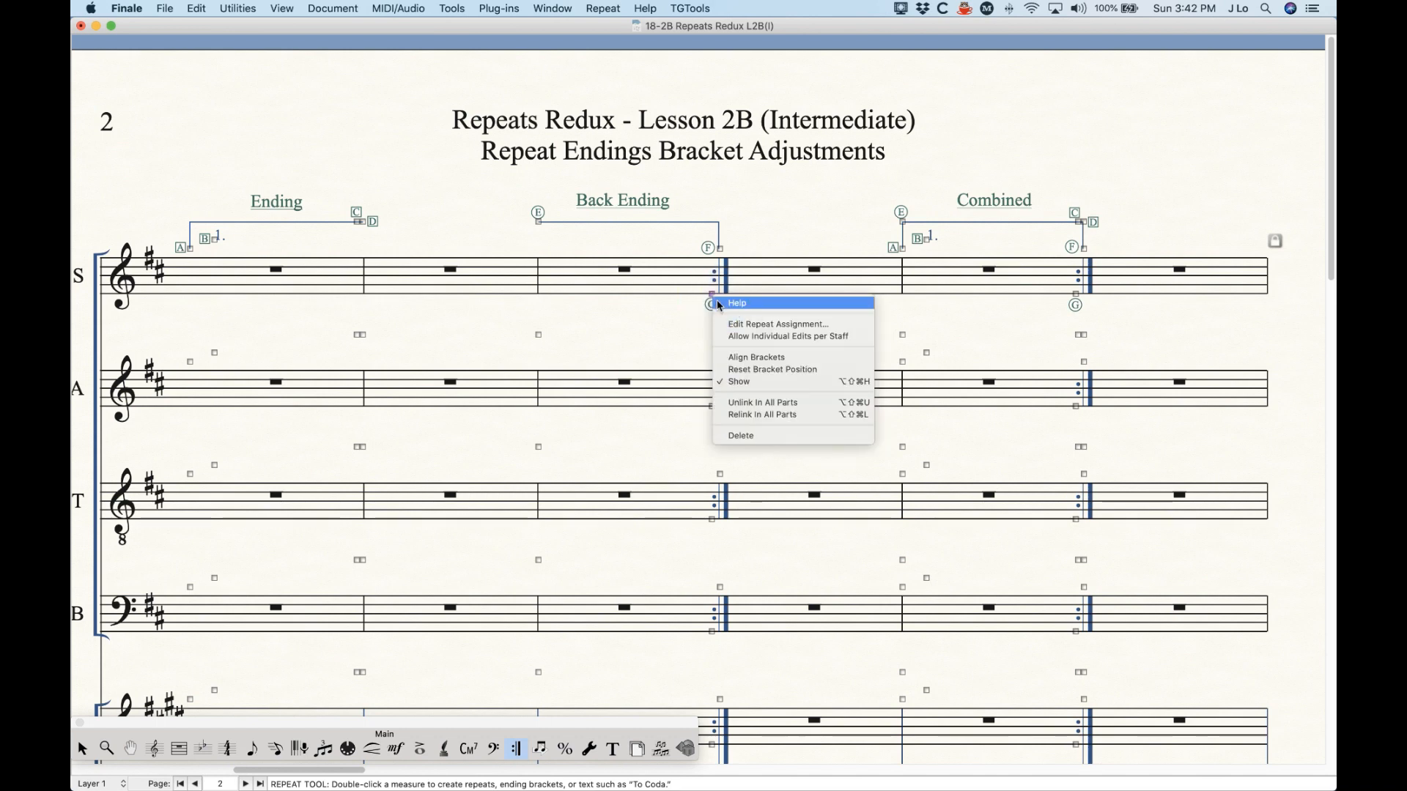
{"action": "left_click", "coordinate": [752, 324]}
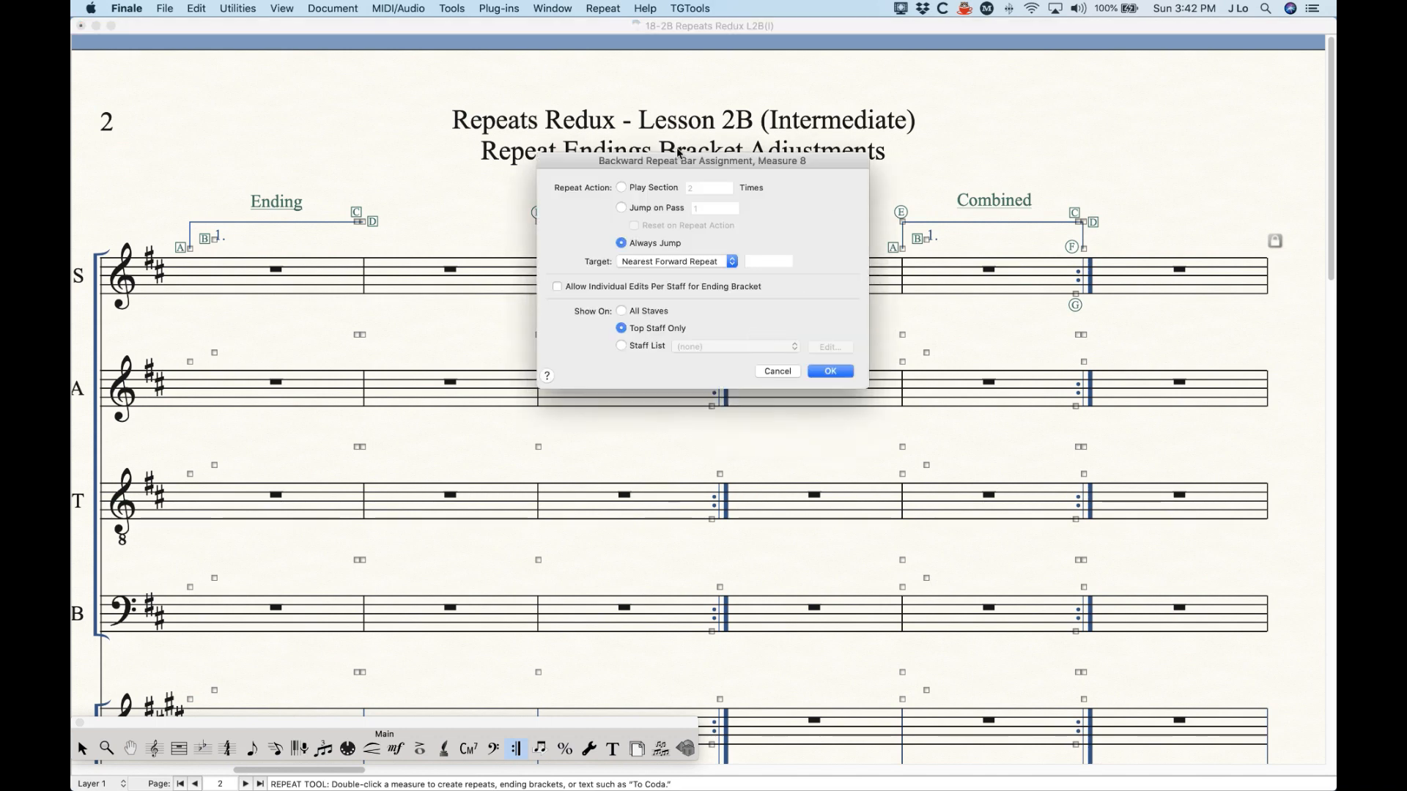
{"action": "left_click", "coordinate": [775, 369]}
{"action": "left_click", "coordinate": [662, 317]}
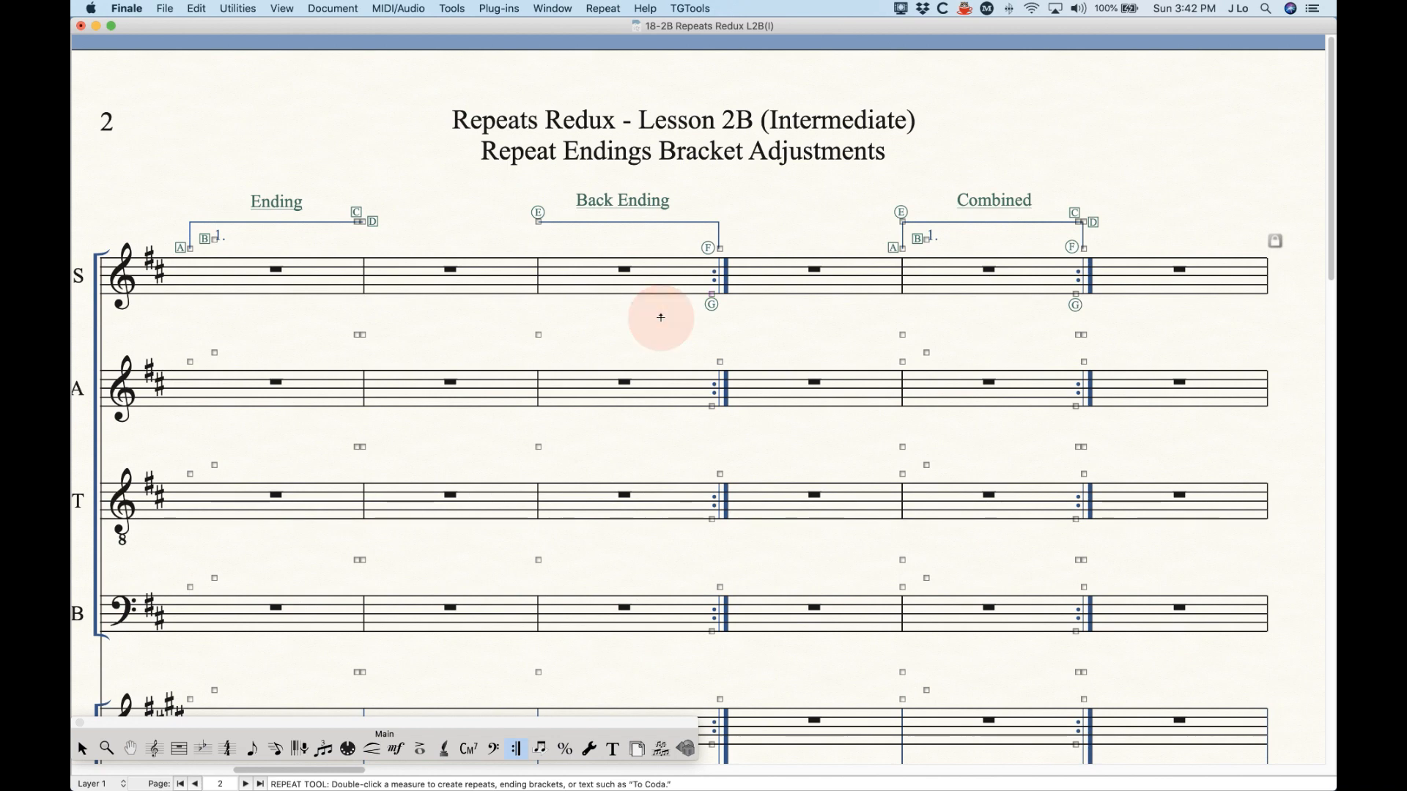
Try adjusting the Ending bracket's start position and front hook length with handle A, undoing each move.
{"action": "key", "text": "super+equal"}
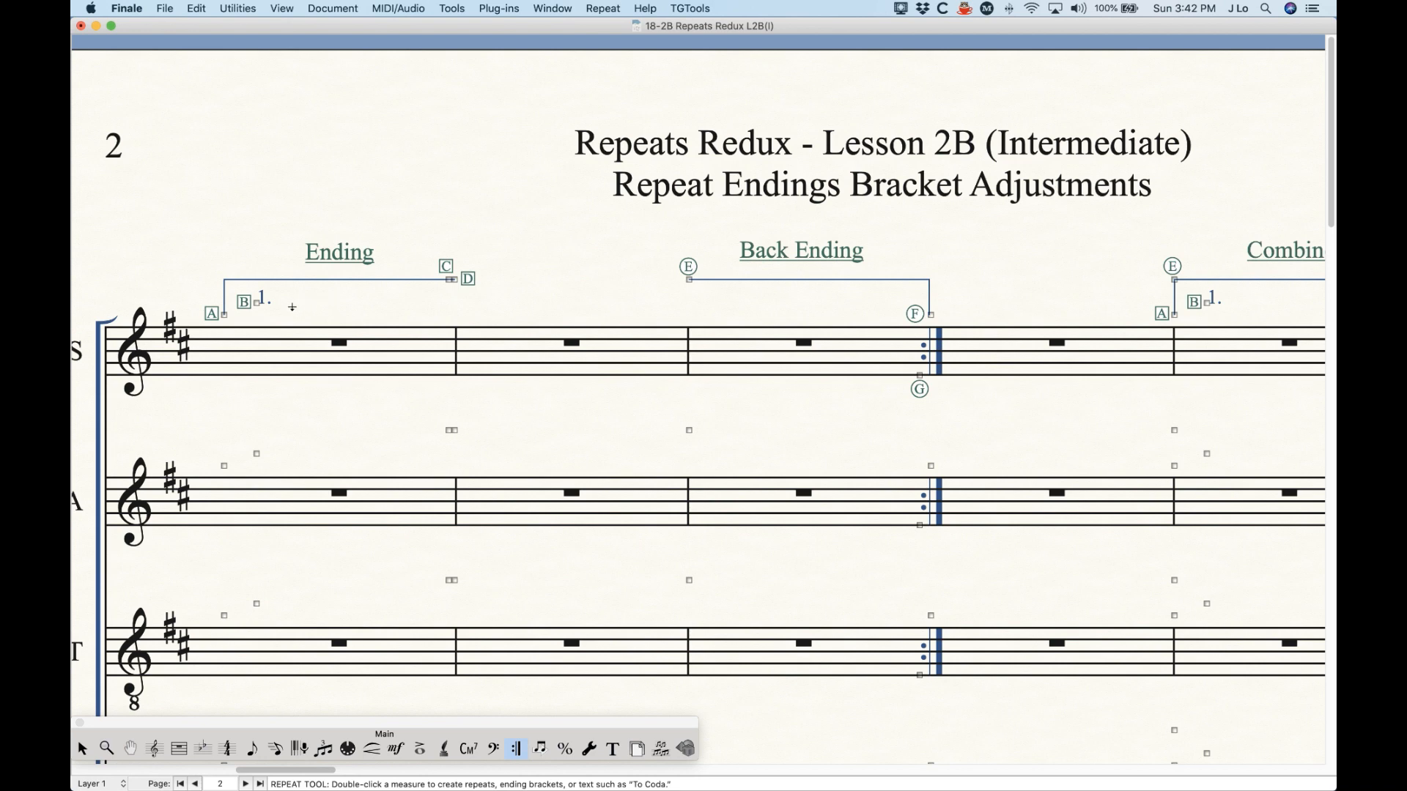
{"action": "key", "text": "shift"}
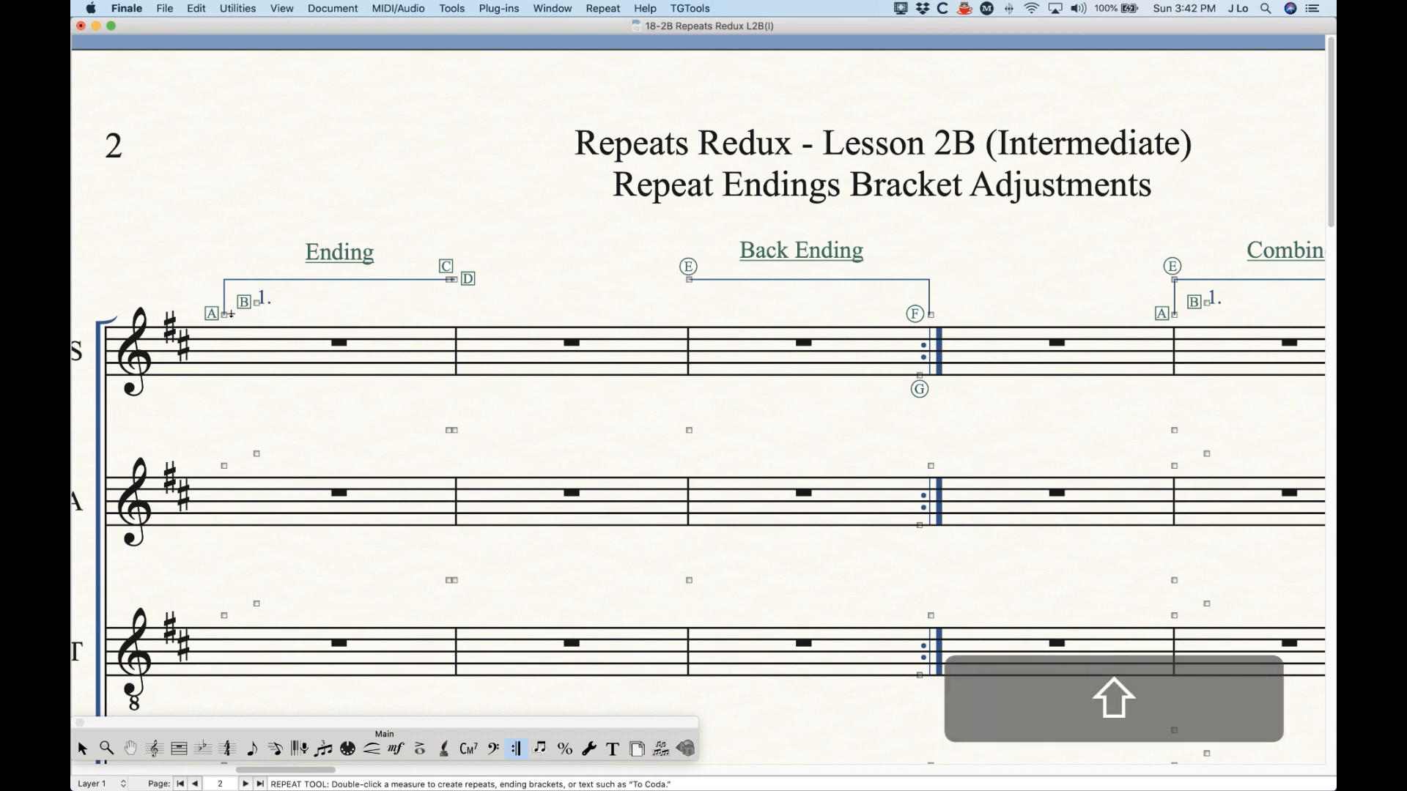
{"action": "mouse_move", "coordinate": [225, 315]}
{"action": "left_mouse_down"}
{"action": "mouse_move", "coordinate": [221, 302]}
{"action": "mouse_move", "coordinate": [229, 311]}
{"action": "left_mouse_up"}
{"action": "key", "text": "super+z"}
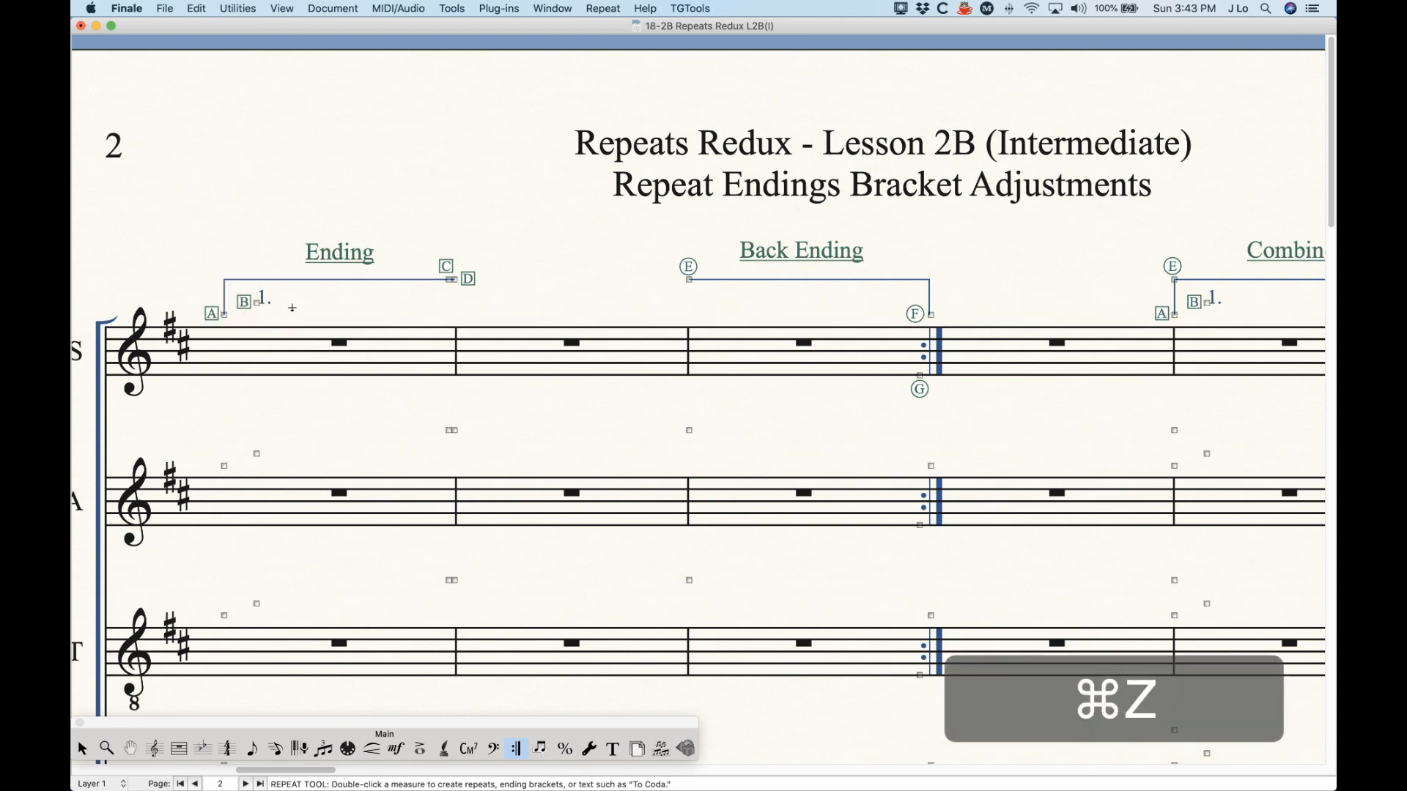
{"action": "left_click_drag", "start_coordinate": [225, 315], "coordinate": [226, 297]}
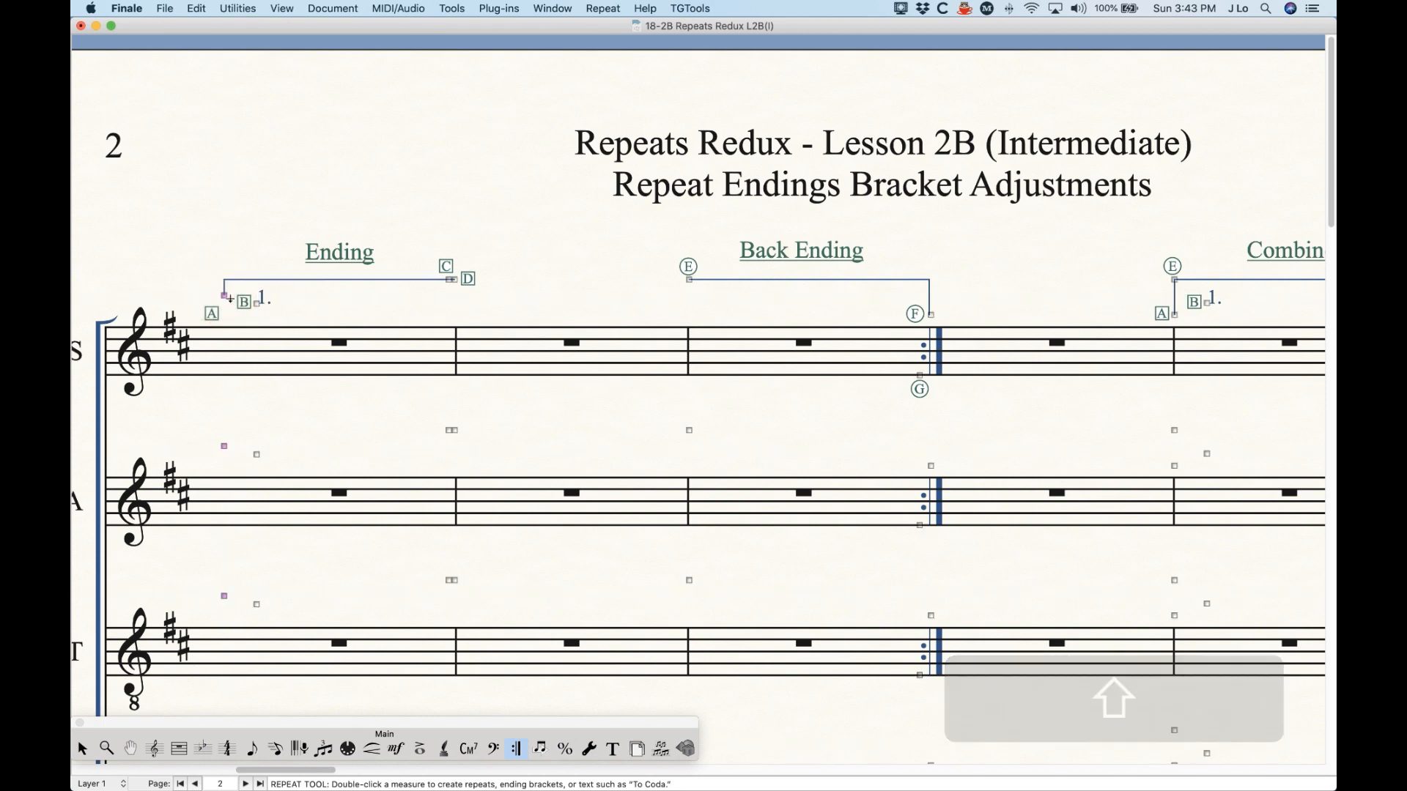
{"action": "key", "text": "super+z"}
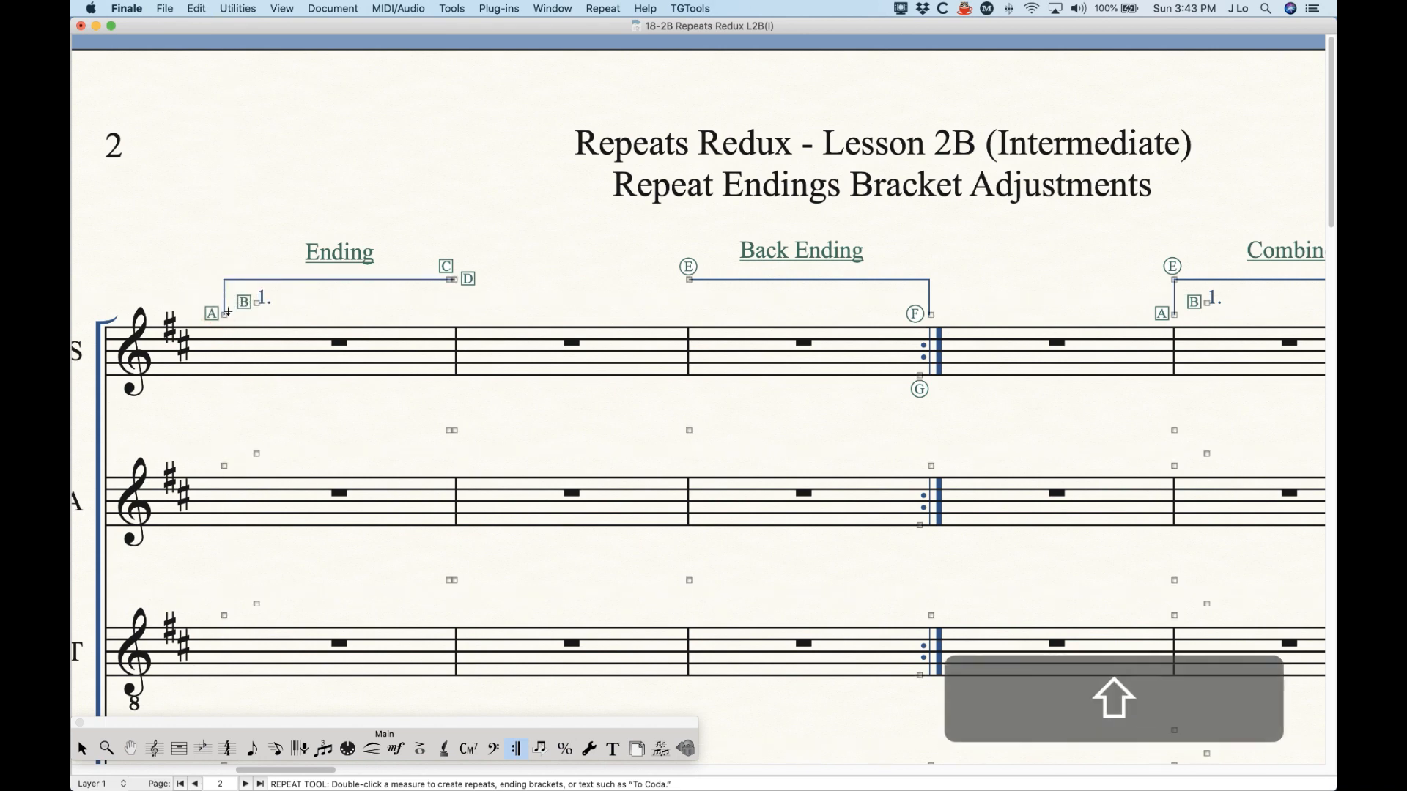
{"action": "left_click_drag", "start_coordinate": [226, 320], "coordinate": [231, 315]}
{"action": "key", "text": "super+z"}
{"action": "key", "text": "super+z"}
Try repositioning the Ending bracket's number text with handle B, and undo the move.
{"action": "left_click", "coordinate": [251, 301], "text": "shift"}
{"action": "mouse_move", "coordinate": [252, 301]}
{"action": "left_mouse_down"}
{"action": "mouse_move", "coordinate": [232, 302]}
{"action": "mouse_move", "coordinate": [253, 308]}
{"action": "left_mouse_up"}
{"action": "key", "text": "super+z"}
{"action": "key", "text": "super+z"}
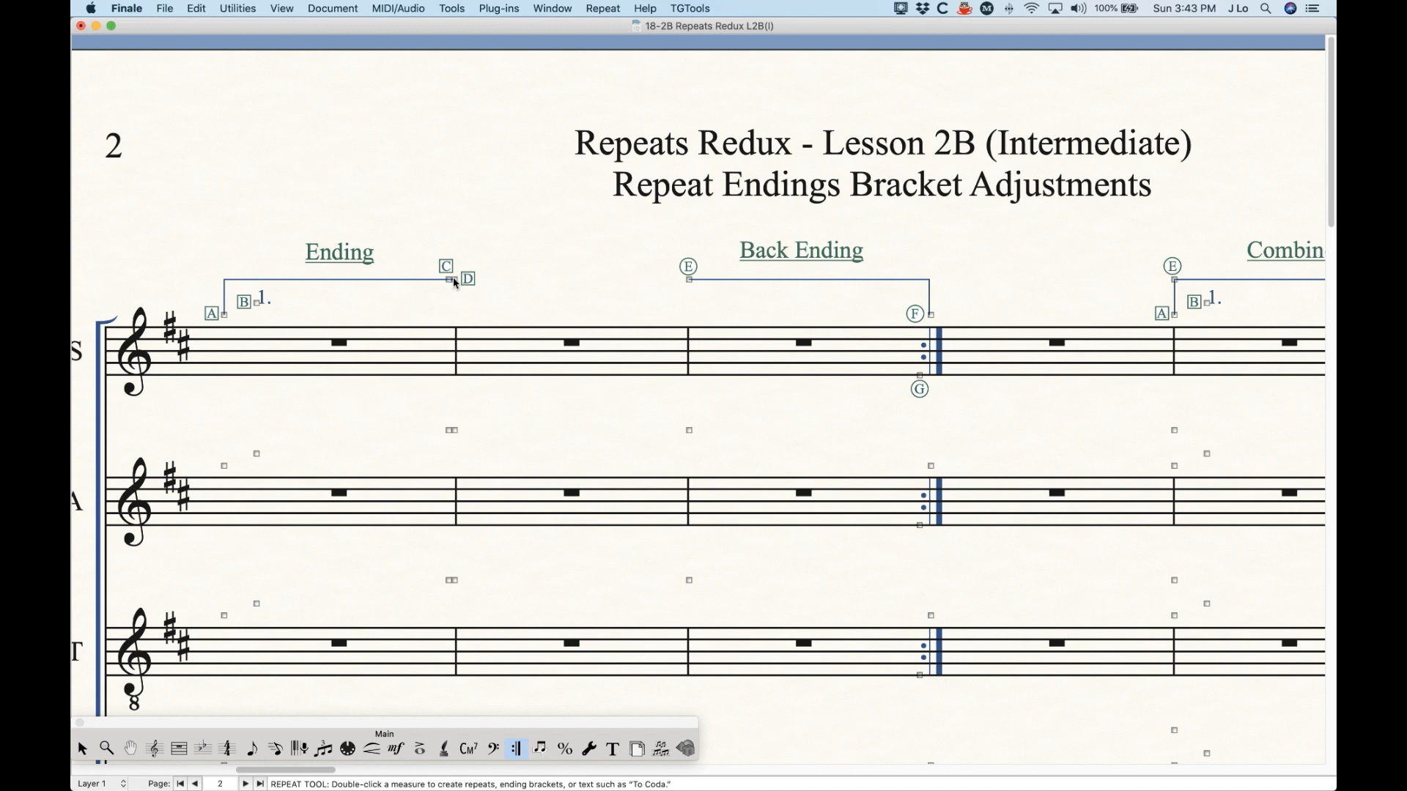
Try shortening and lengthening the Ending bracket horizontally with handles C and D, undoing each change.
{"action": "left_click_drag", "start_coordinate": [462, 280], "coordinate": [409, 279]}
{"action": "key", "text": "super+z"}
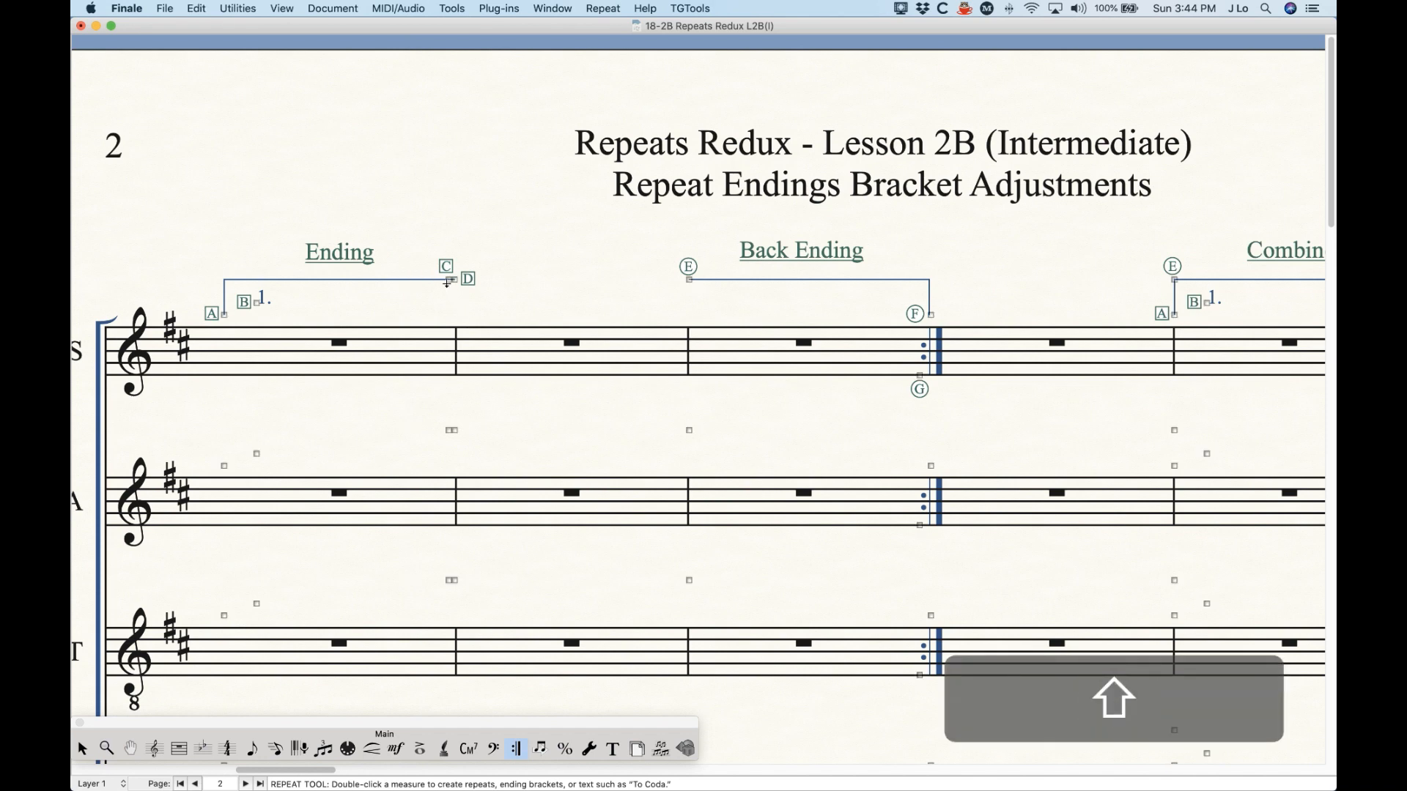
{"action": "left_click_drag", "start_coordinate": [447, 279], "coordinate": [499, 279]}
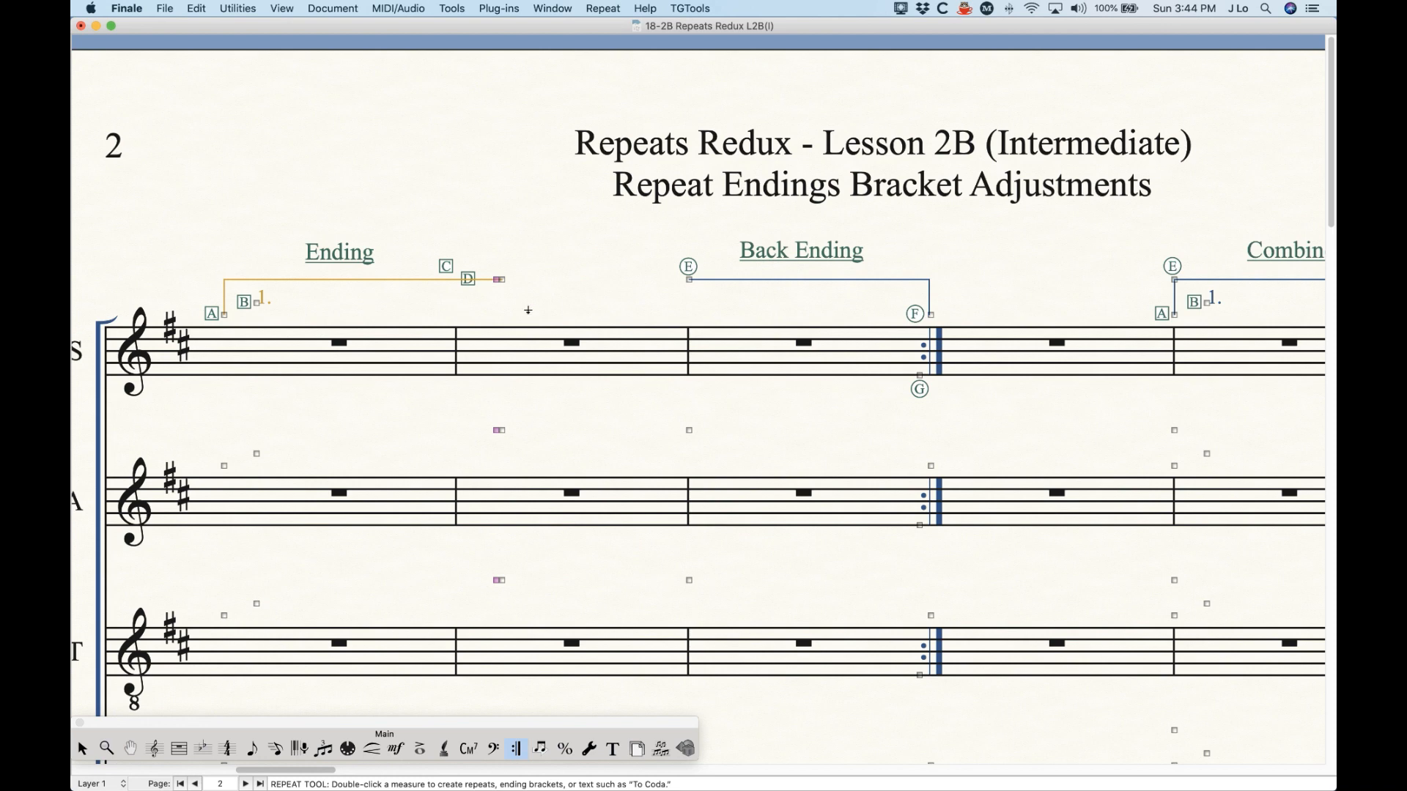
{"action": "key", "text": "super+z"}
{"action": "left_click_drag", "start_coordinate": [451, 282], "coordinate": [488, 279]}
{"action": "key", "text": "super+z"}
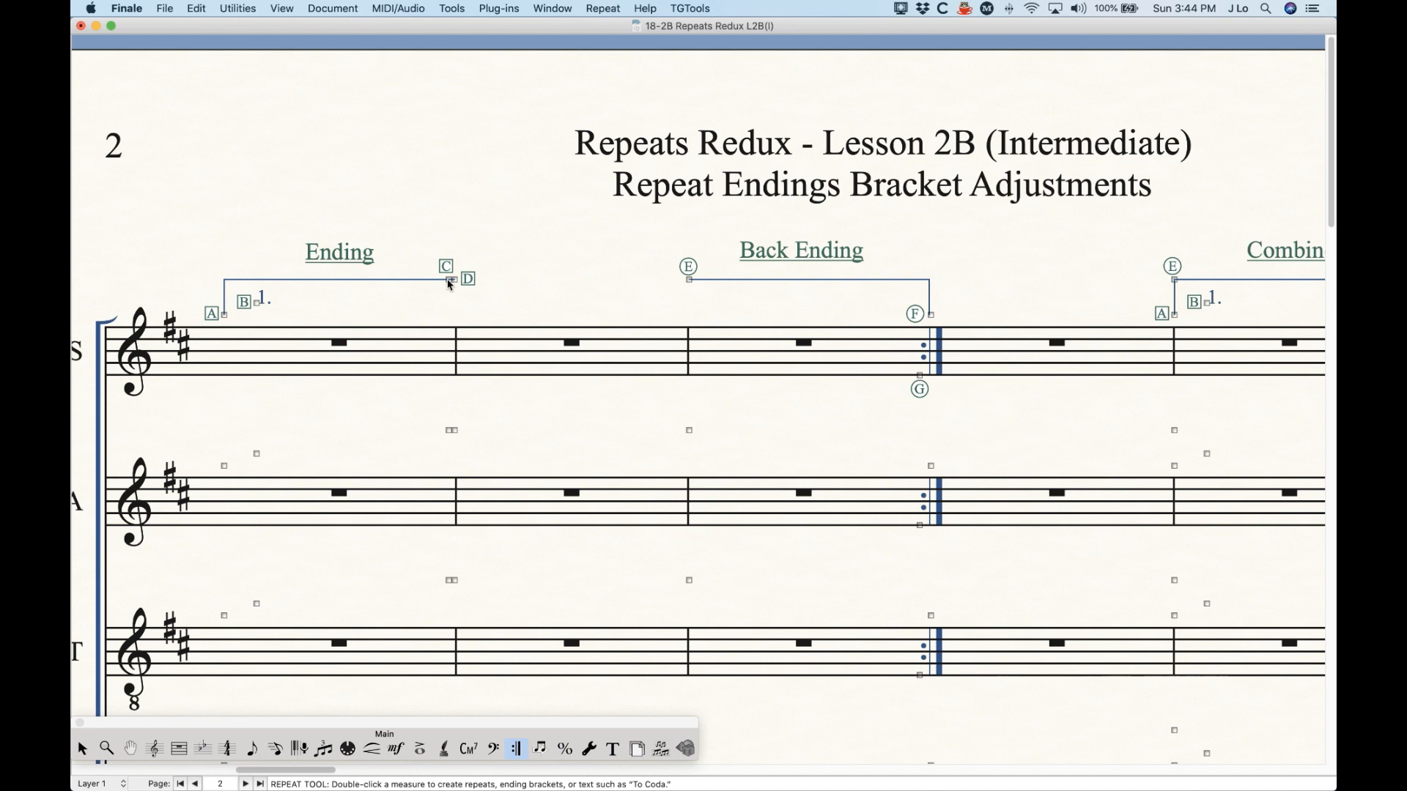
Try raising the Ending bracket's horizontal line with handle C alone, and undo the move.
{"action": "key", "text": "shift"}
{"action": "key", "text": "shift"}
{"action": "left_click_drag", "start_coordinate": [449, 280], "coordinate": [451, 249]}
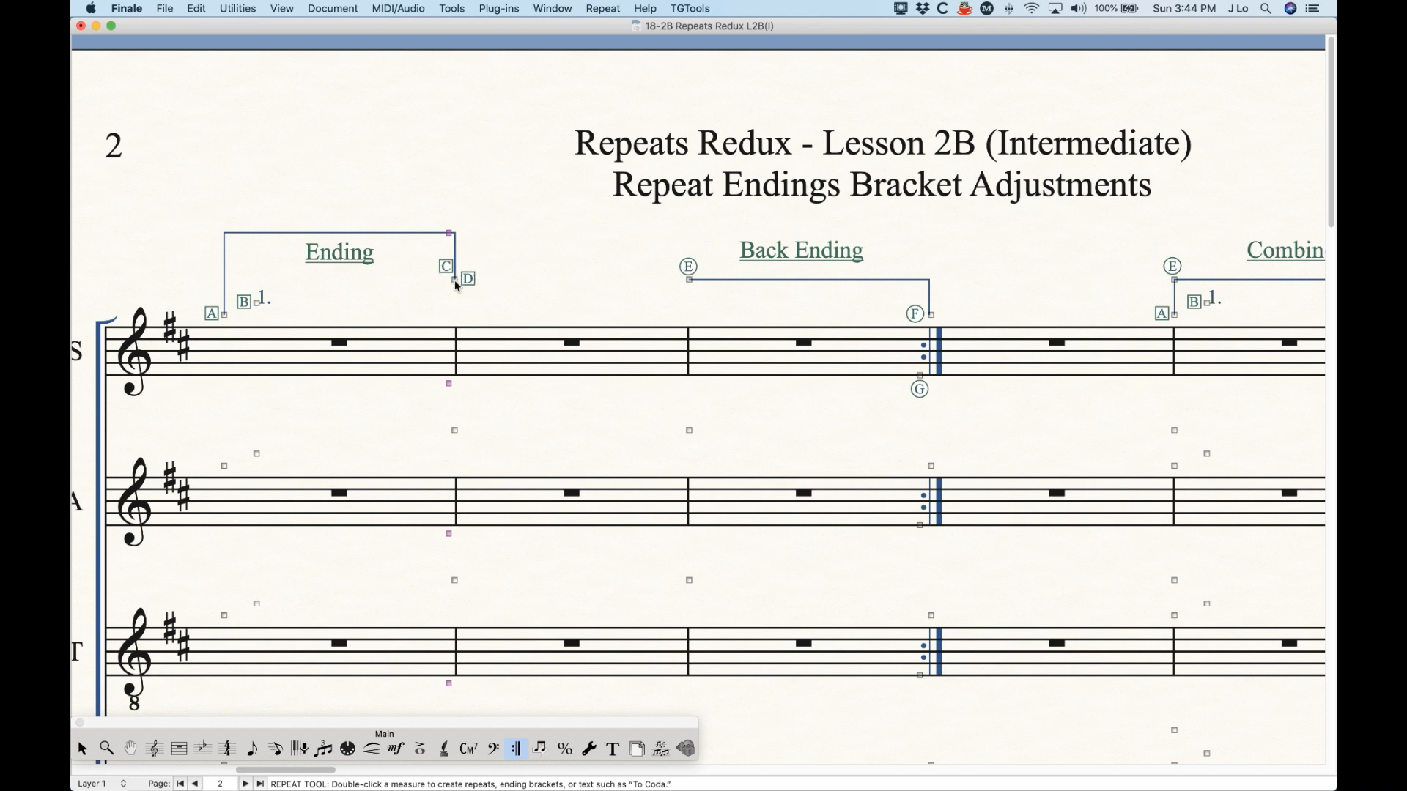
{"action": "key", "text": "super+z"}
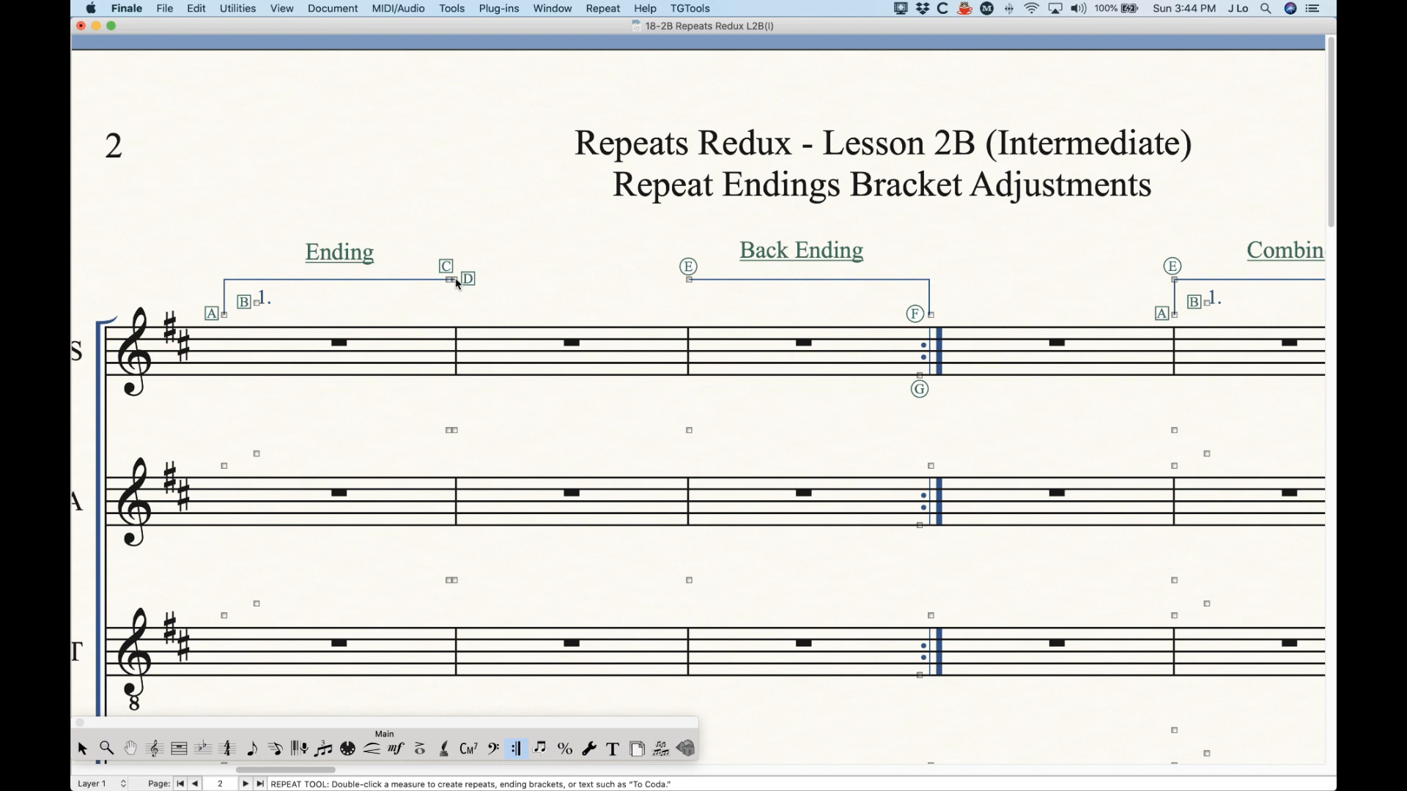
Try moving handle D of the Ending bracket down and up to form an end hook, undoing each move.
{"action": "left_click_drag", "start_coordinate": [455, 280], "coordinate": [455, 303]}
{"action": "key", "text": "super+z"}
{"action": "left_click_drag", "start_coordinate": [455, 280], "coordinate": [455, 247]}
{"action": "key", "text": "super+z"}
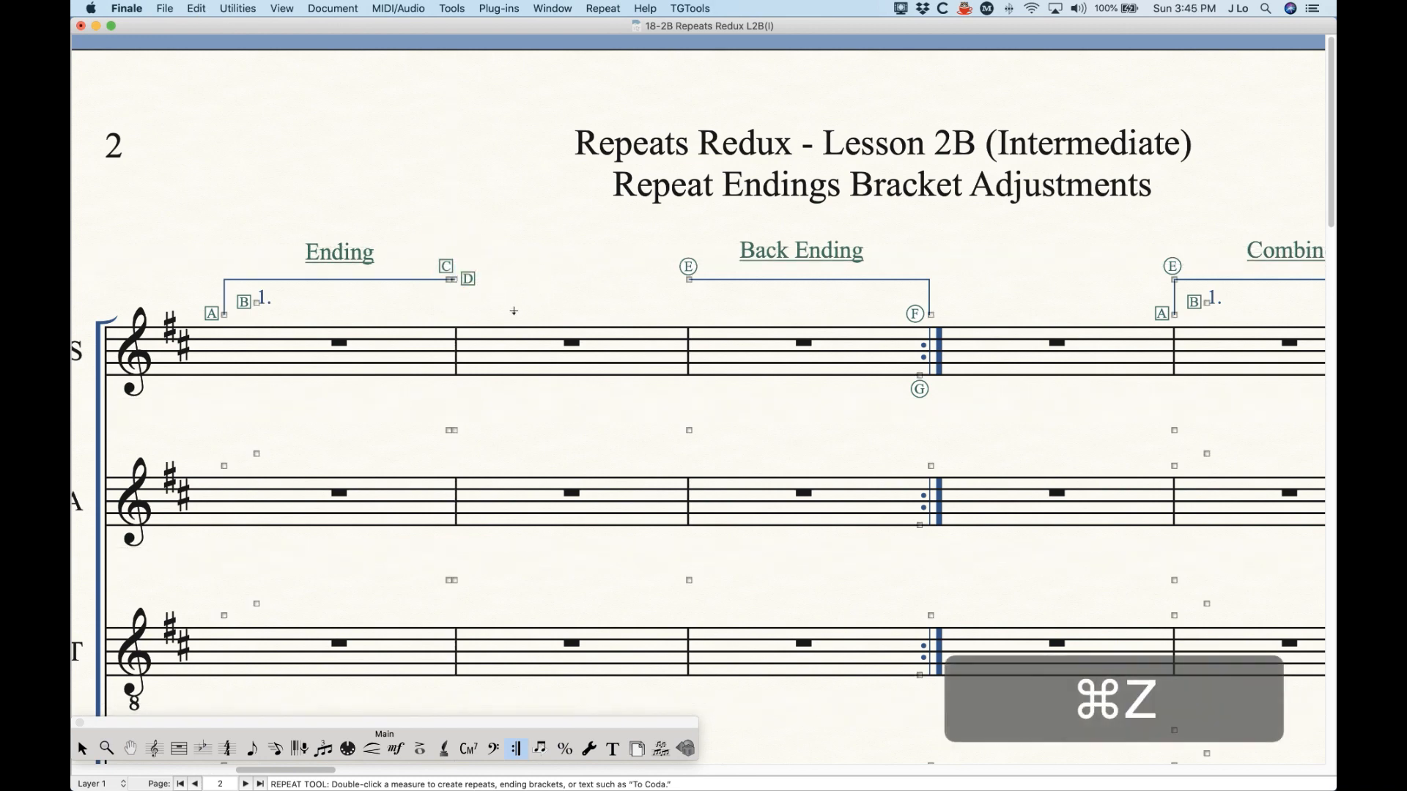
Try extending the Ending bracket into the following measure with handle D, and undo the extension.
{"action": "key", "text": "shift"}
{"action": "mouse_move", "coordinate": [457, 282]}
{"action": "left_mouse_down"}
{"action": "mouse_move", "coordinate": [433, 278]}
{"action": "mouse_move", "coordinate": [481, 279]}
{"action": "left_mouse_up"}
{"action": "key", "text": "super+z"}
{"action": "key", "text": "shift"}
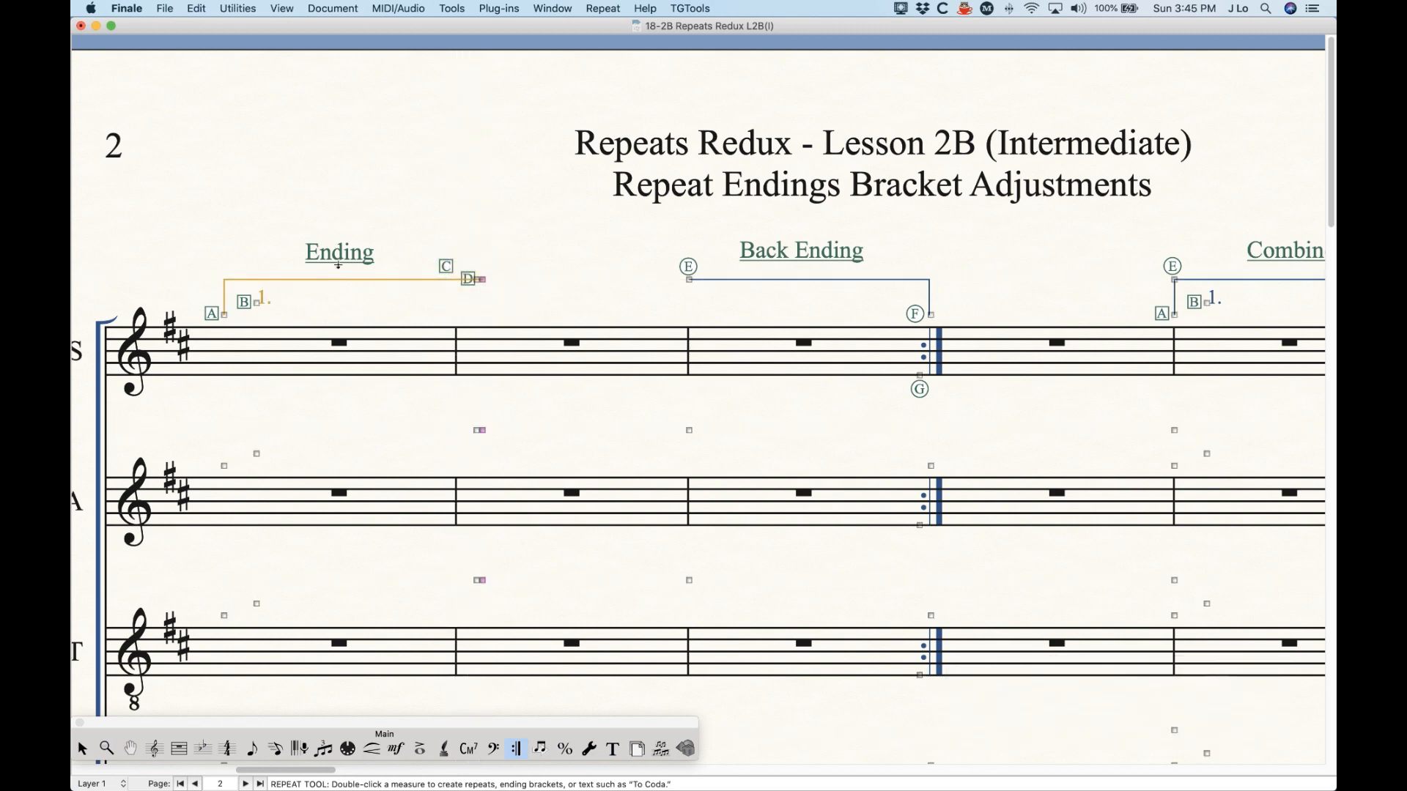
{"action": "key", "text": "super+z"}
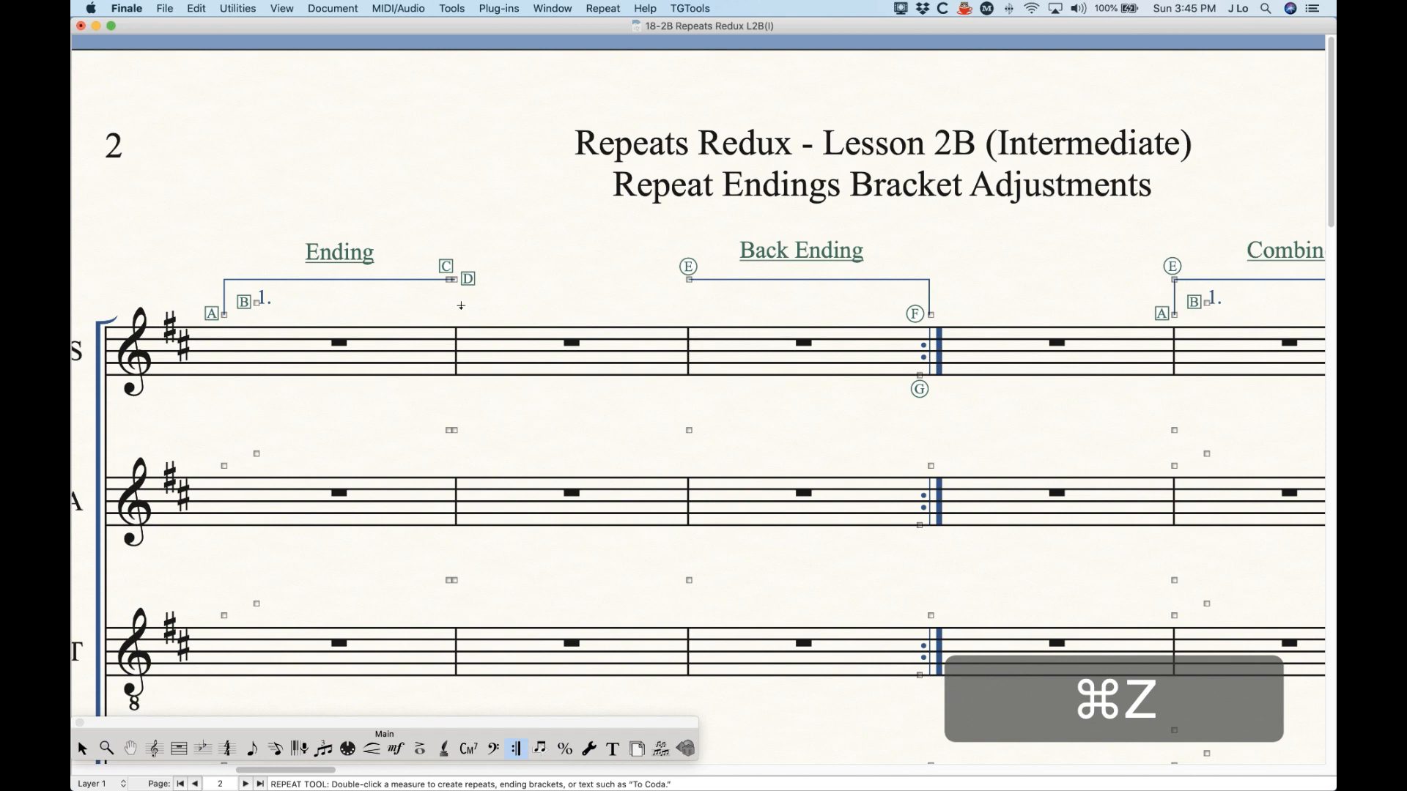
Try raising handle C of the Ending bracket again while leaving handle D in place, and undo it.
{"action": "key", "text": "shift"}
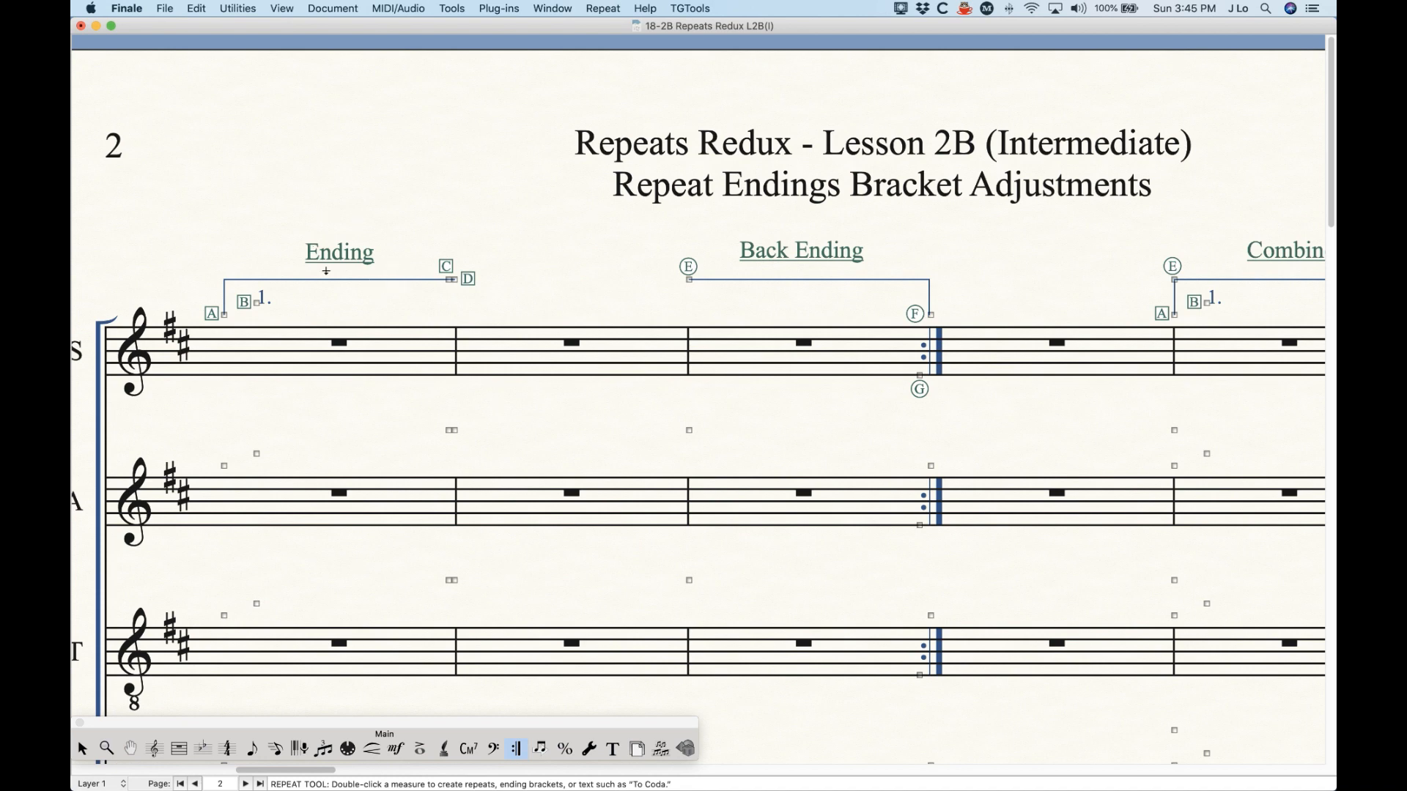
{"action": "key", "text": "shift"}
{"action": "left_click_drag", "start_coordinate": [449, 285], "coordinate": [449, 249]}
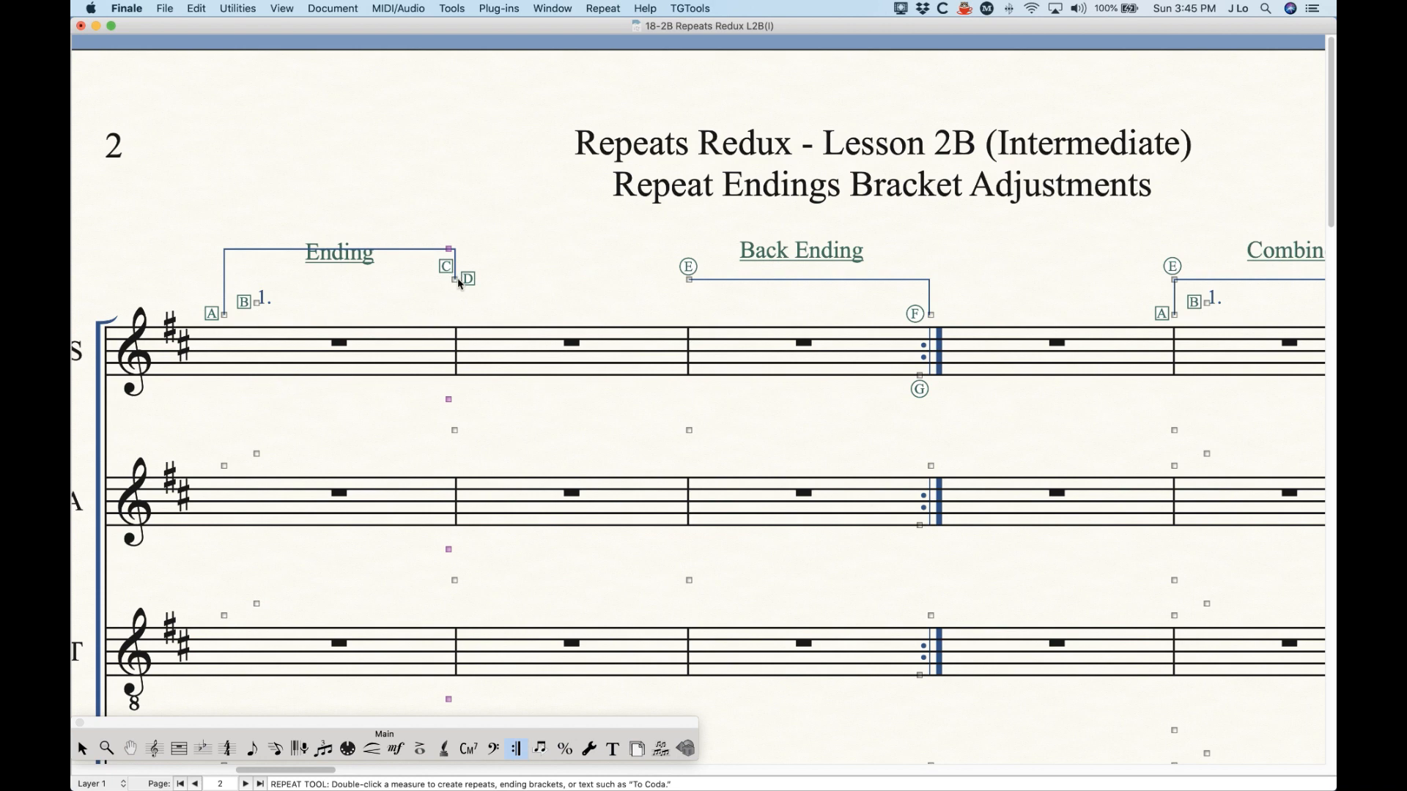
{"action": "key", "text": "super"}
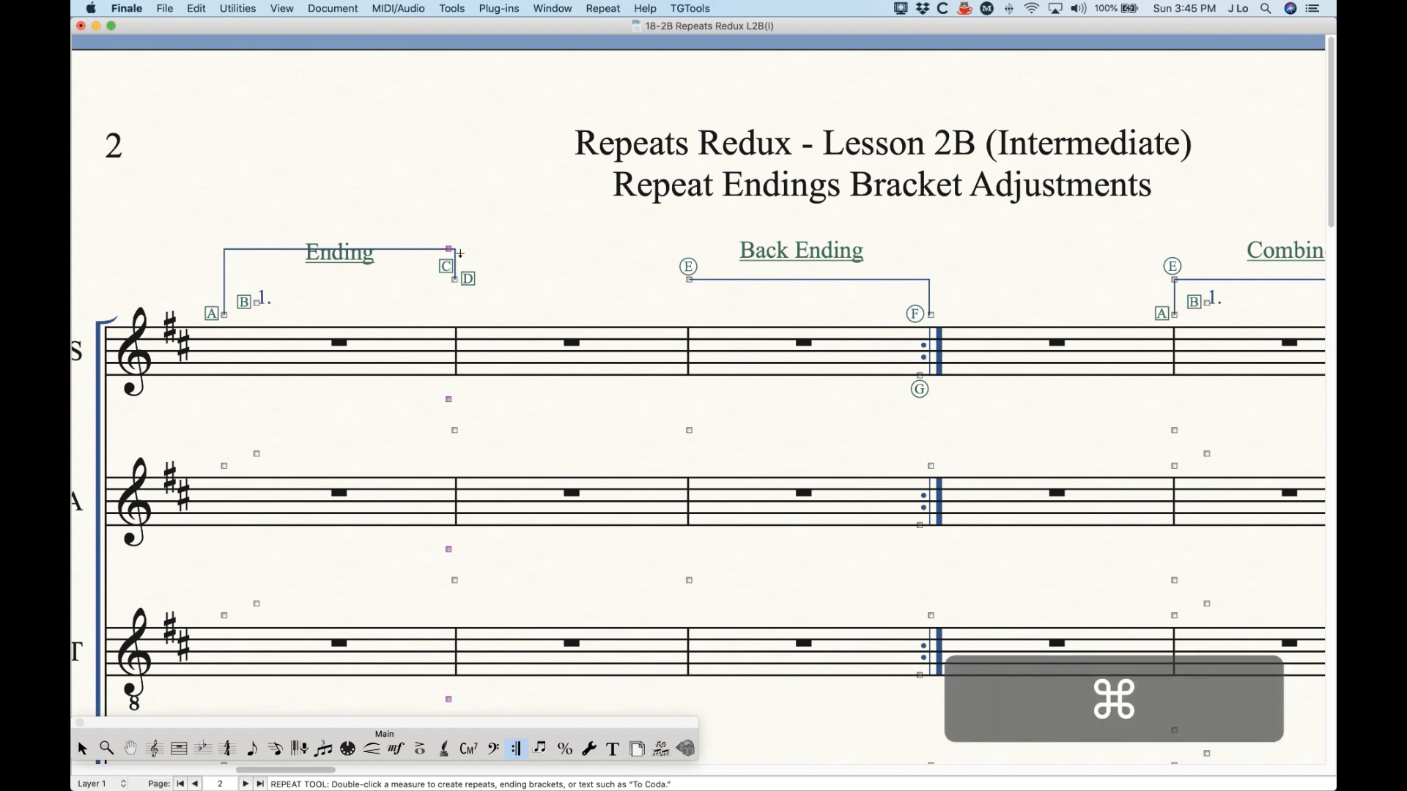
{"action": "key", "text": "super+z"}
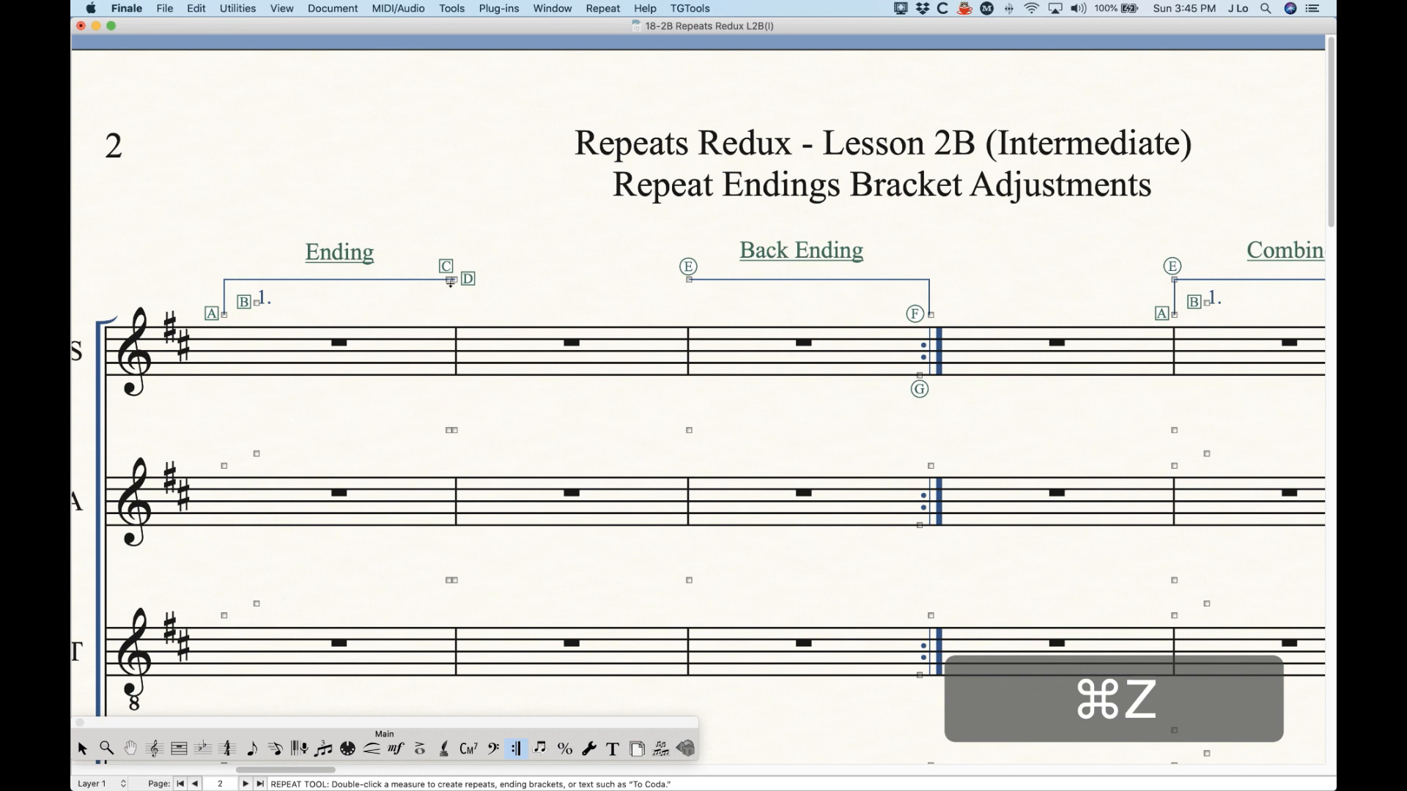
Try selecting handles C and D of the Ending bracket and raising them together, and undo the move.
{"action": "left_click", "coordinate": [450, 280]}
{"action": "key", "text": "shift"}
{"action": "left_click_drag", "start_coordinate": [456, 280], "coordinate": [451, 230]}
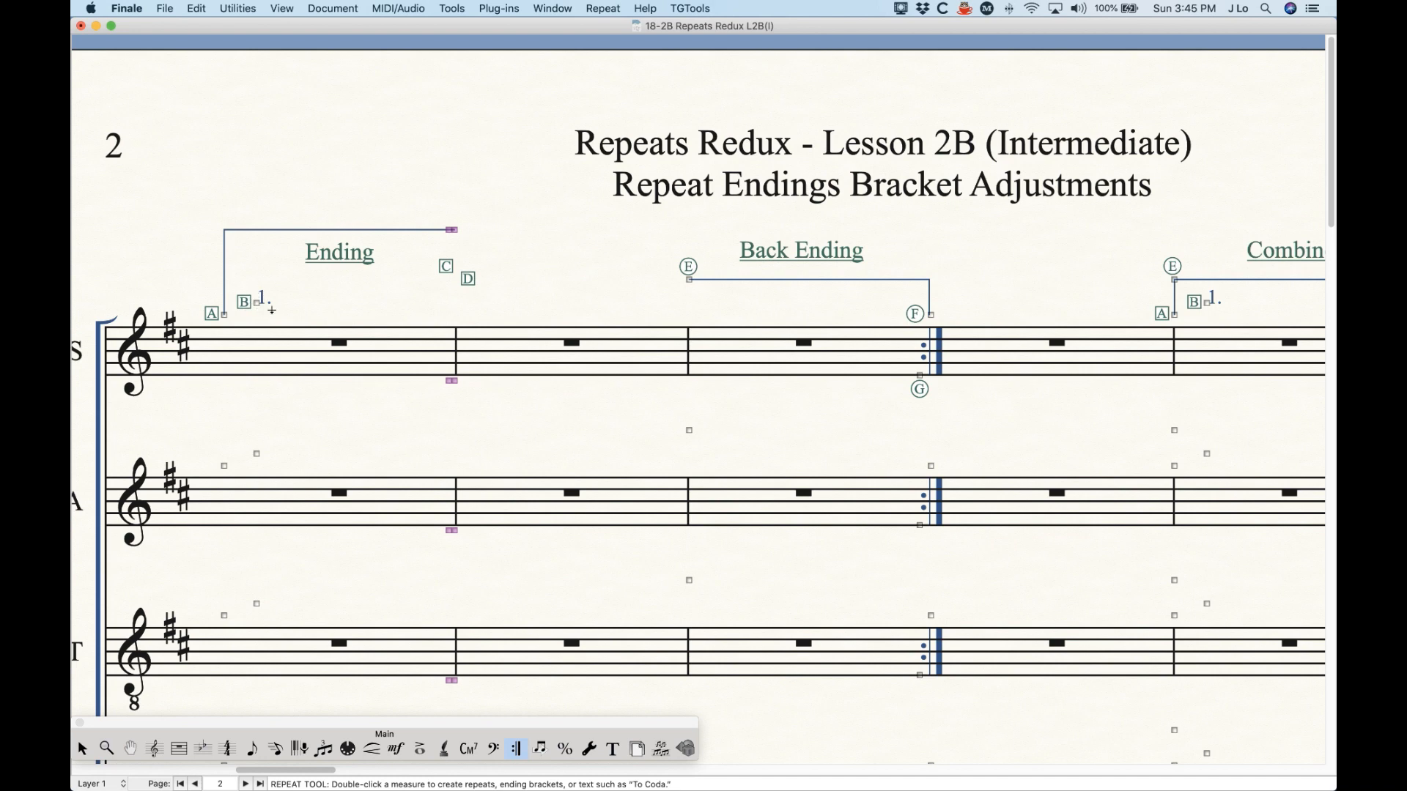
{"action": "key", "text": "super+z"}
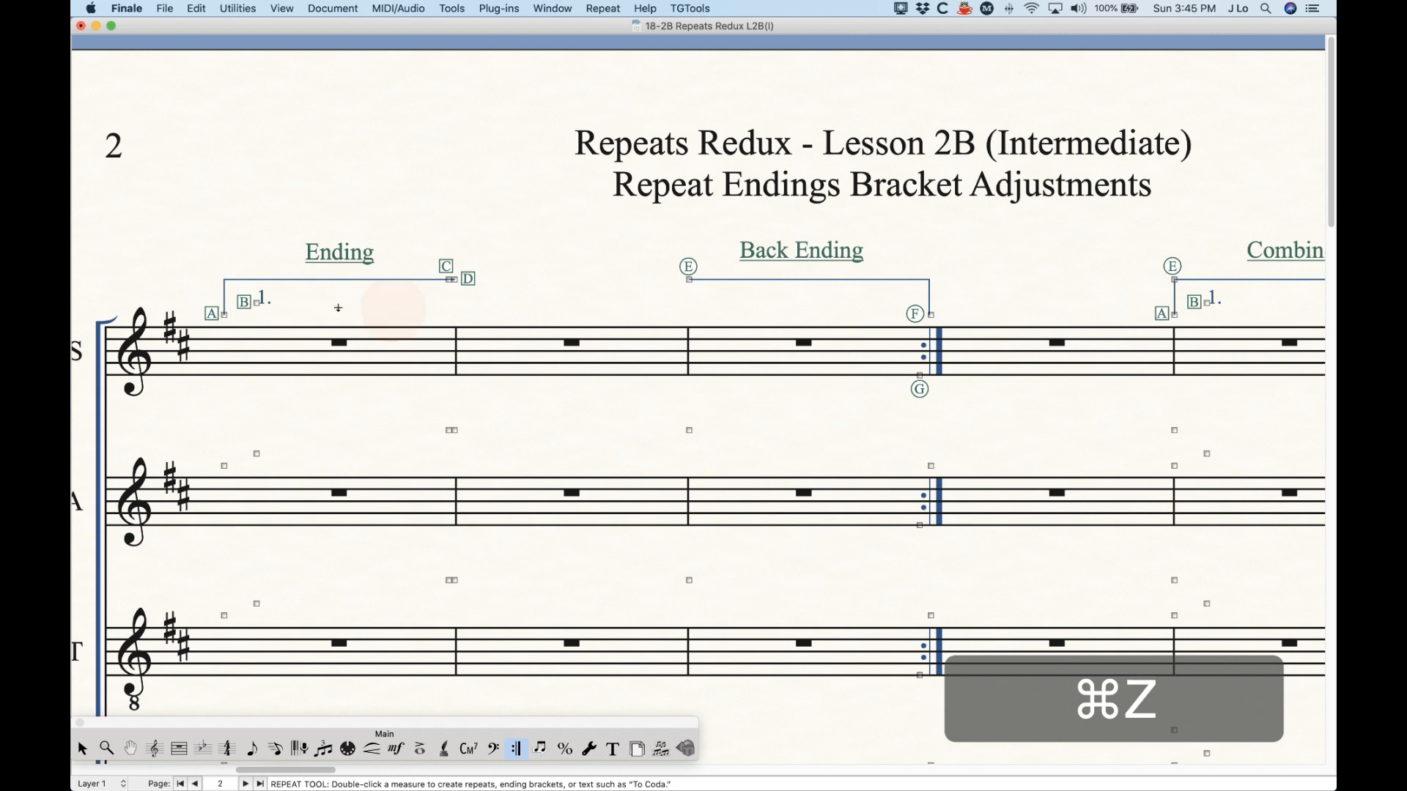
Try raising handles B, C and D of the Ending bracket together so the number moves with the line, and undo it.
{"action": "left_click", "coordinate": [257, 302]}
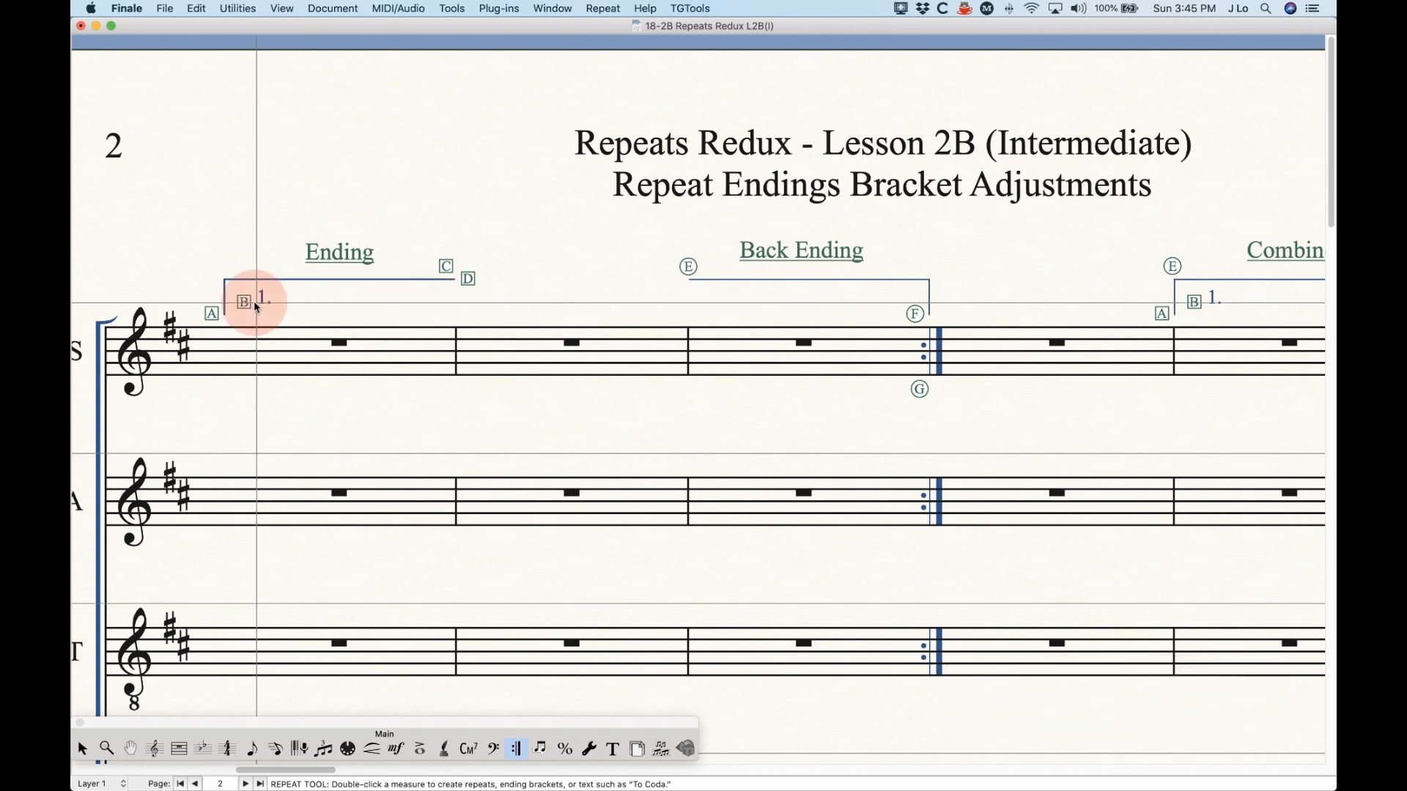
{"action": "key", "text": "shift"}
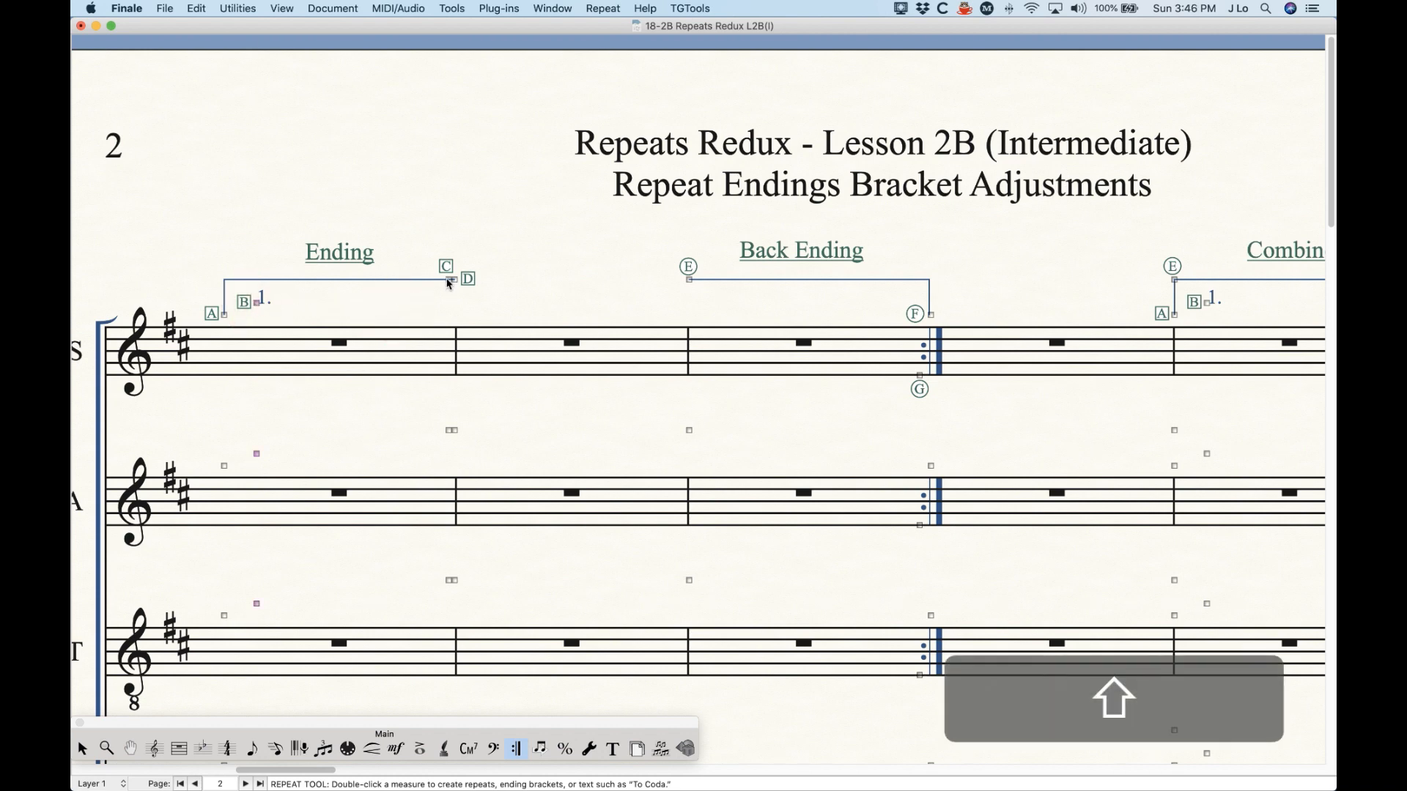
{"action": "left_click", "coordinate": [450, 281], "text": "shift"}
{"action": "left_click_drag", "start_coordinate": [452, 287], "coordinate": [455, 233]}
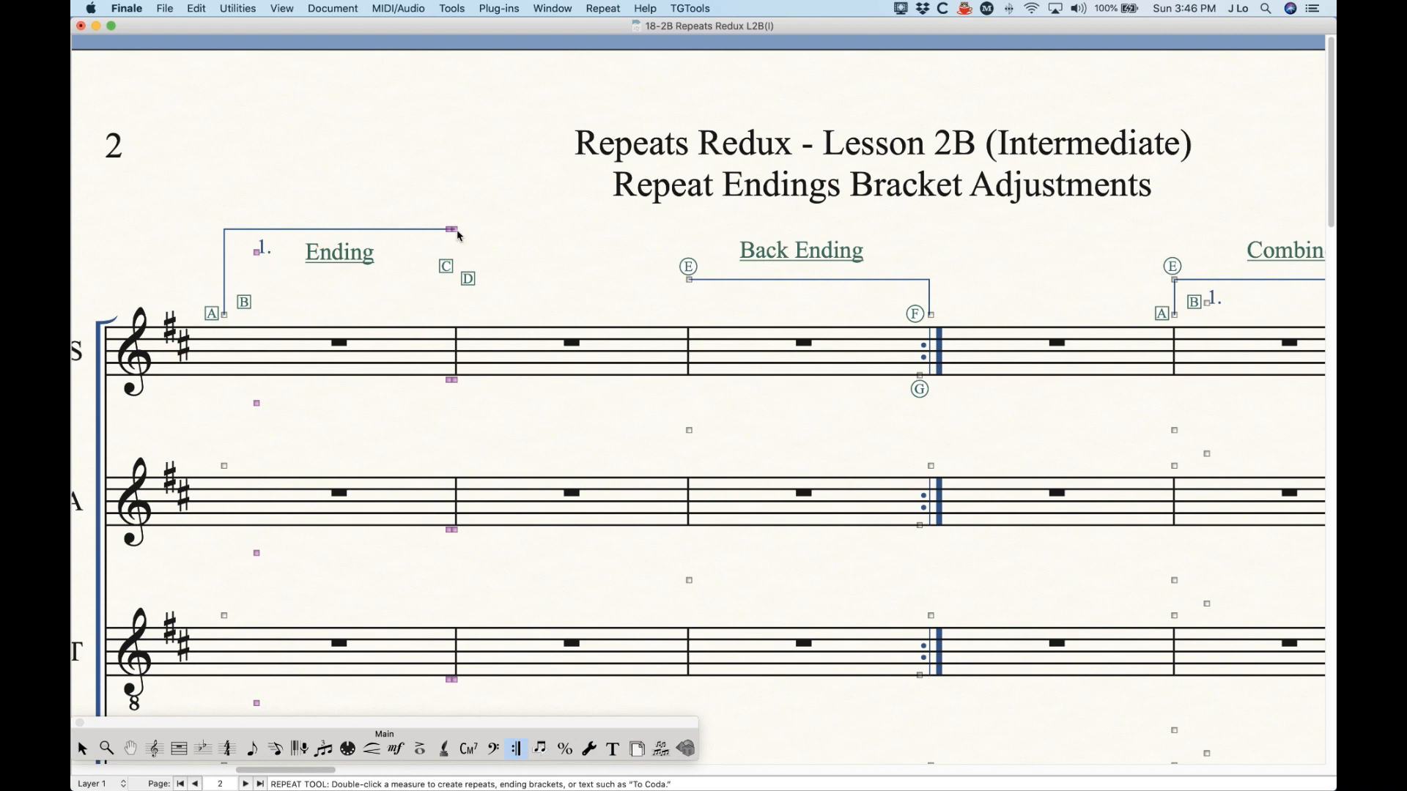
{"action": "key", "text": "super+z"}
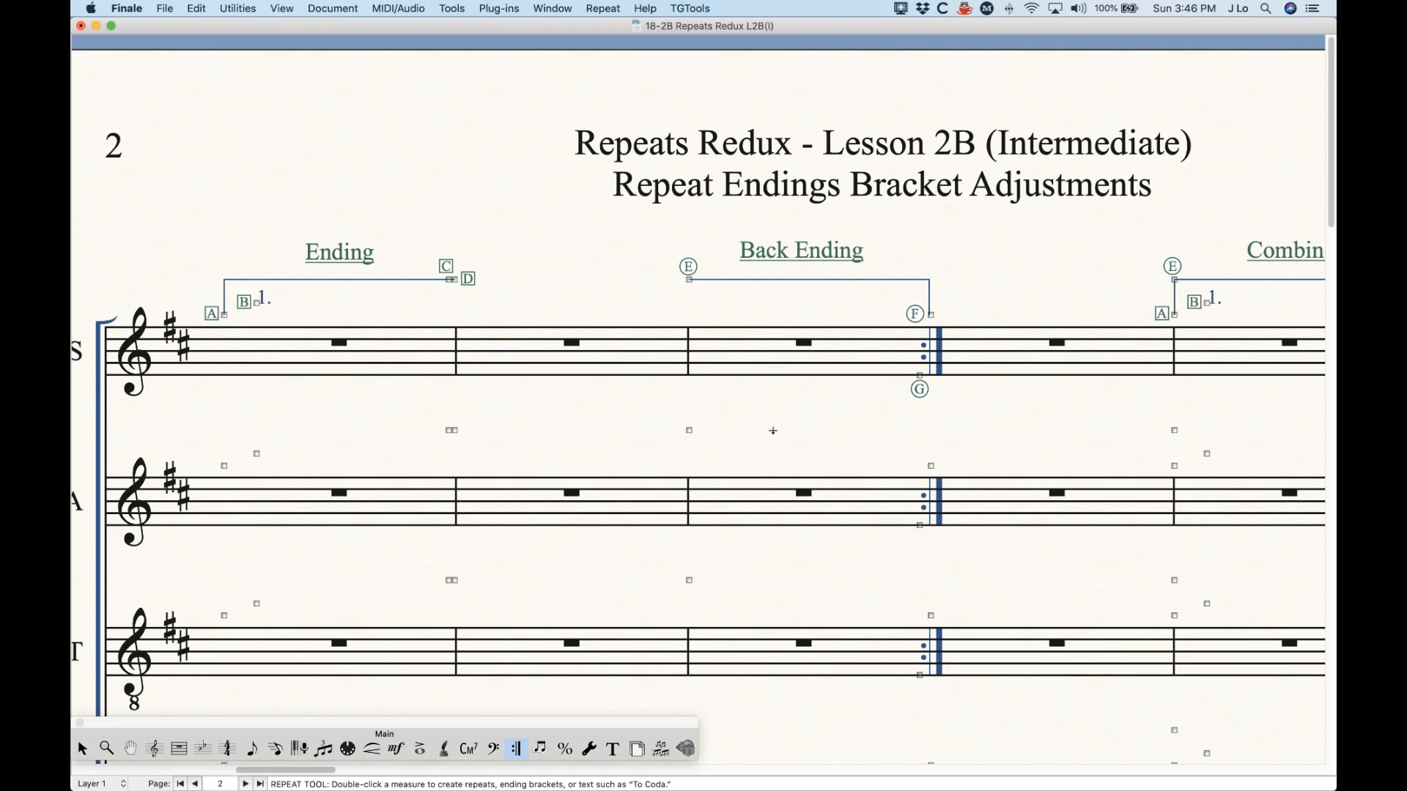
Try raising handle E of the Back Ending bracket, and undo the move.
{"action": "scroll", "coordinate": [649, 396], "scroll_direction": "right", "scroll_amount": 3}
{"action": "scroll", "coordinate": [648, 397], "scroll_direction": "right", "scroll_amount": 3}
{"action": "key", "text": "super+a"}
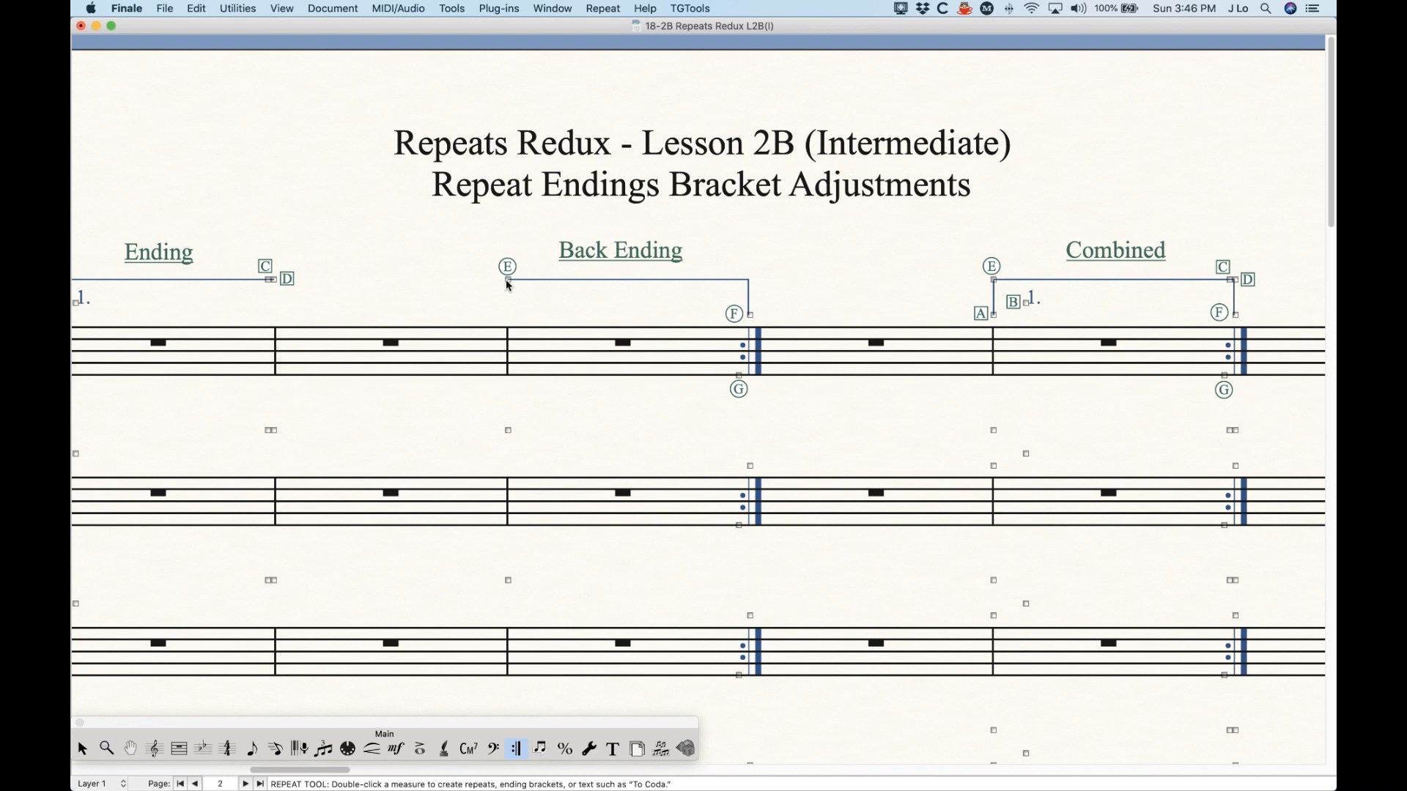
{"action": "mouse_move", "coordinate": [508, 285]}
{"action": "left_mouse_down"}
{"action": "mouse_move", "coordinate": [536, 285]}
{"action": "mouse_move", "coordinate": [502, 267]}
{"action": "mouse_move", "coordinate": [471, 274]}
{"action": "mouse_move", "coordinate": [546, 283]}
{"action": "mouse_move", "coordinate": [533, 277]}
{"action": "left_mouse_up"}
{"action": "key", "text": "super+z"}
{"action": "key", "text": "super+z"}
{"action": "key", "text": "super+z"}
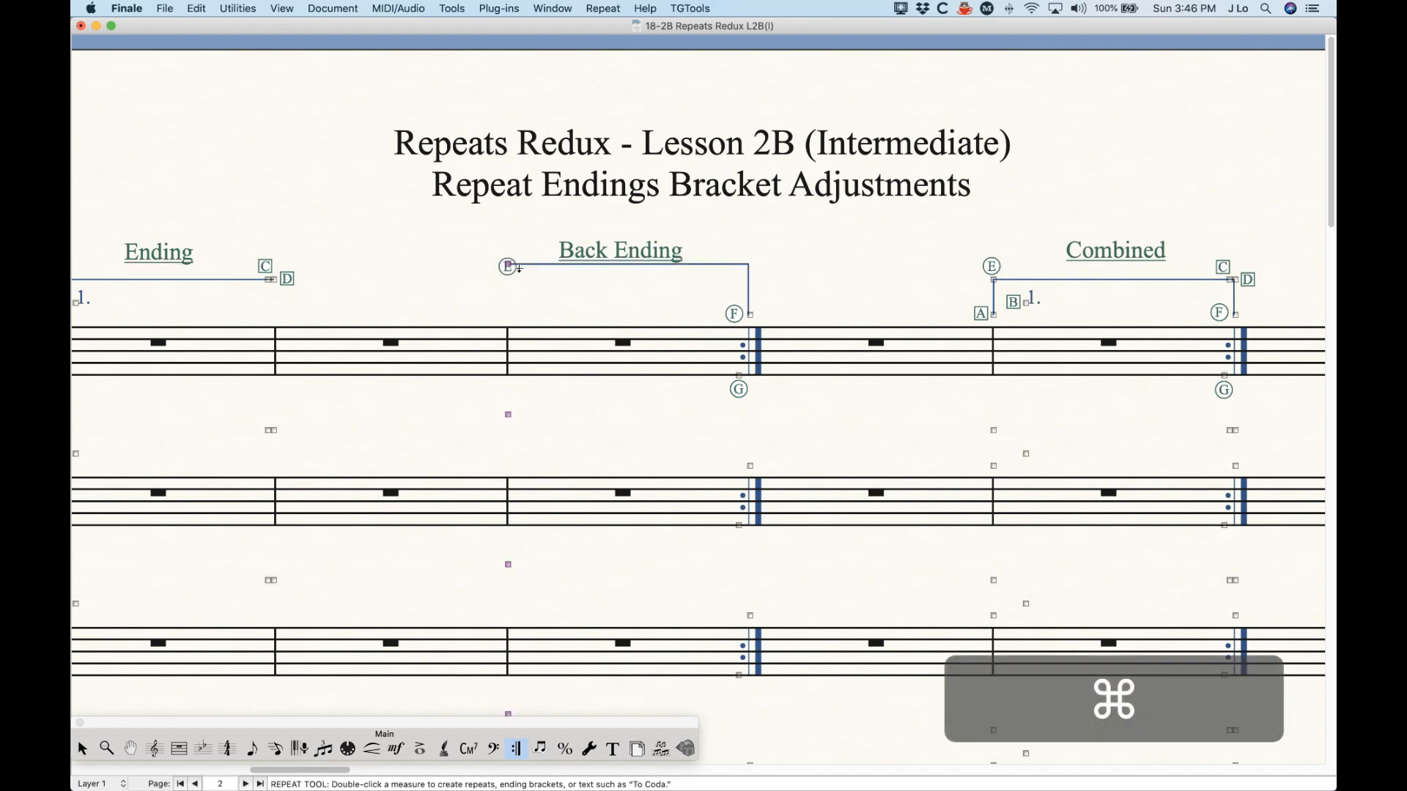
{"action": "key", "text": "super+z"}
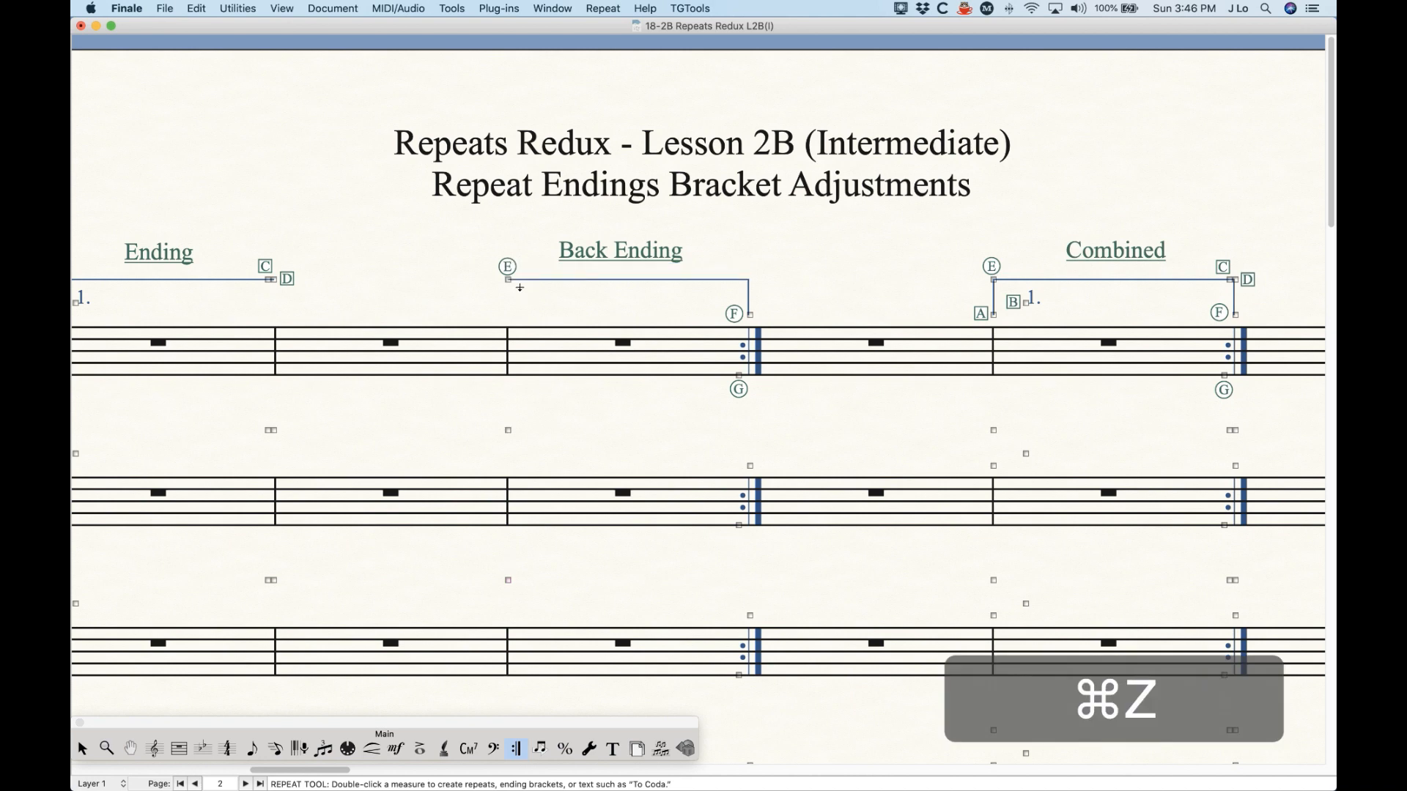
Try moving handle E of the Back Ending bracket with its movement constrained to one direction, and undo it.
{"action": "key", "text": "shift"}
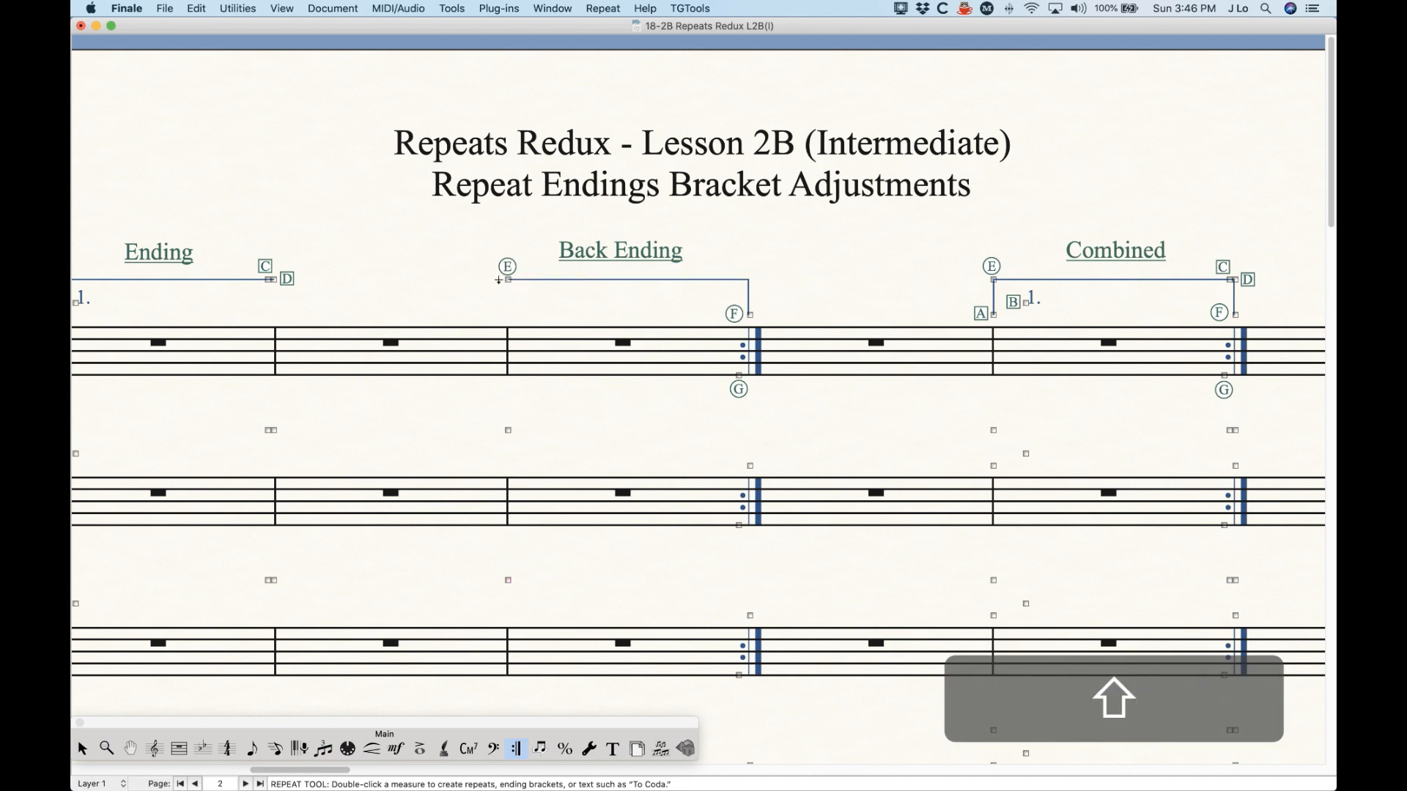
{"action": "left_click_drag", "start_coordinate": [509, 280], "coordinate": [540, 317]}
{"action": "key", "text": "super+z"}
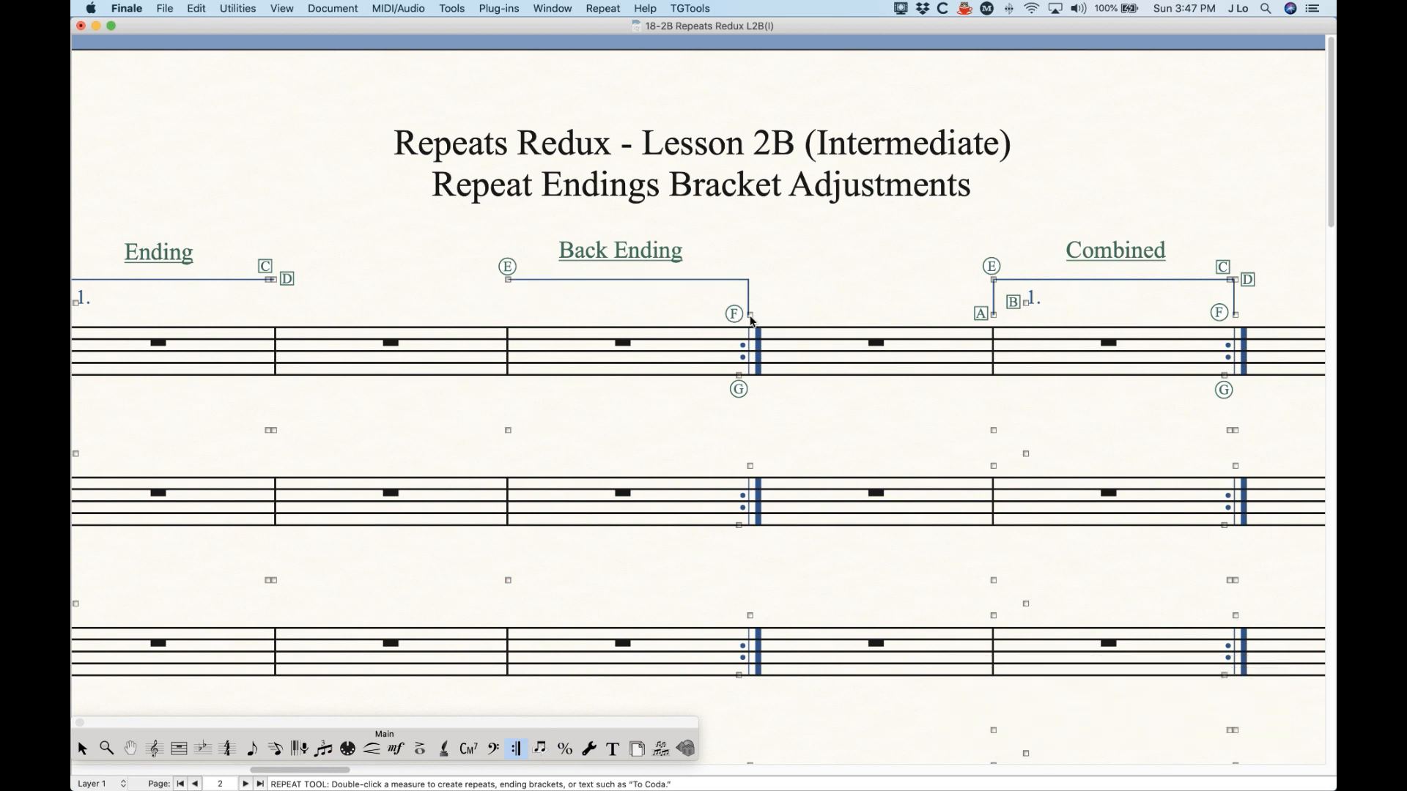
Try lowering handle F of the Back Ending bracket to the top line of the staff, and undo it.
{"action": "mouse_move", "coordinate": [751, 320]}
{"action": "left_mouse_down"}
{"action": "mouse_move", "coordinate": [752, 299]}
{"action": "mouse_move", "coordinate": [751, 329]}
{"action": "left_mouse_up"}
{"action": "key", "text": "super+z"}
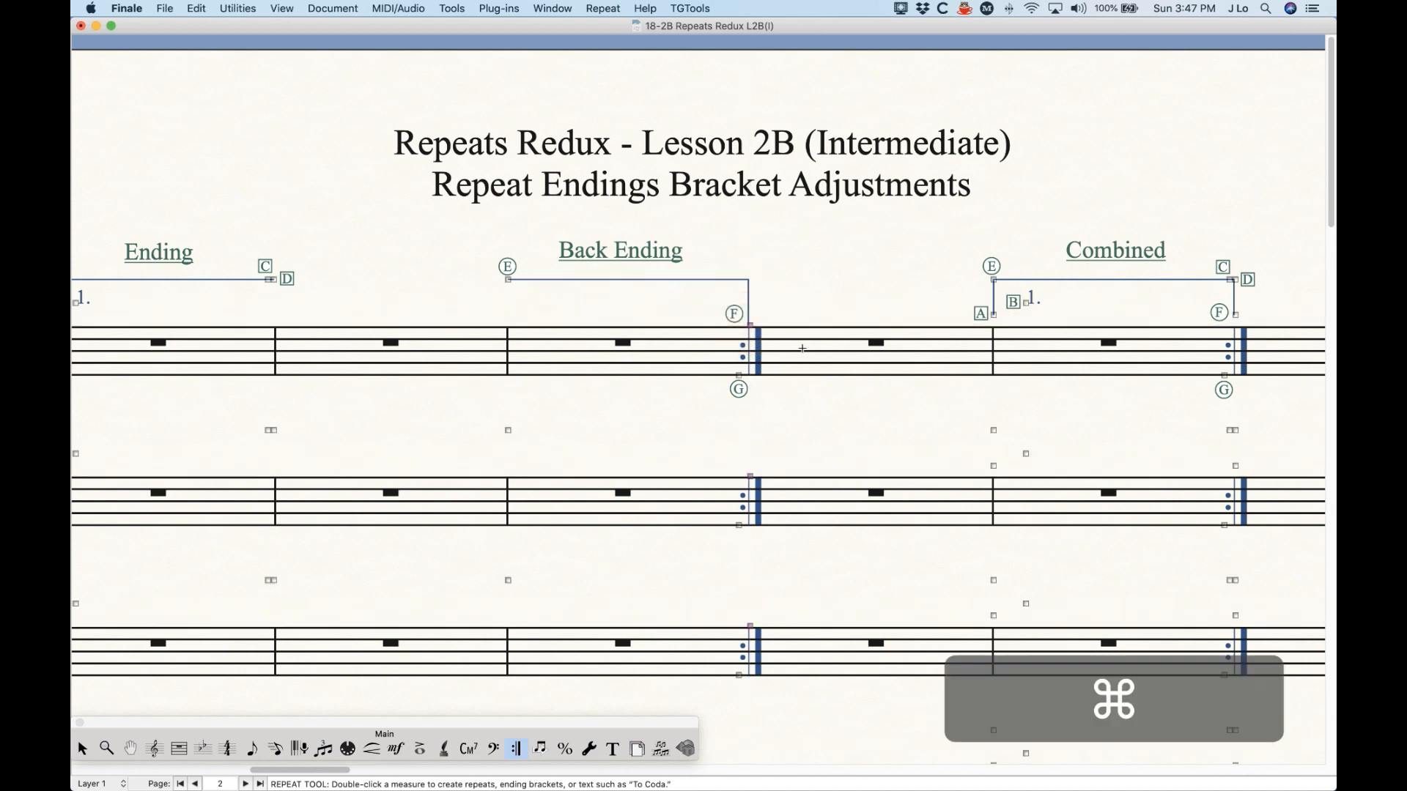
{"action": "key", "text": "super+z"}
Try moving handle F of the Back Ending bracket sideways past the repeat barline several times, undoing each move.
{"action": "left_click_drag", "start_coordinate": [752, 316], "coordinate": [755, 314]}
{"action": "left_click", "coordinate": [767, 313], "text": "shift"}
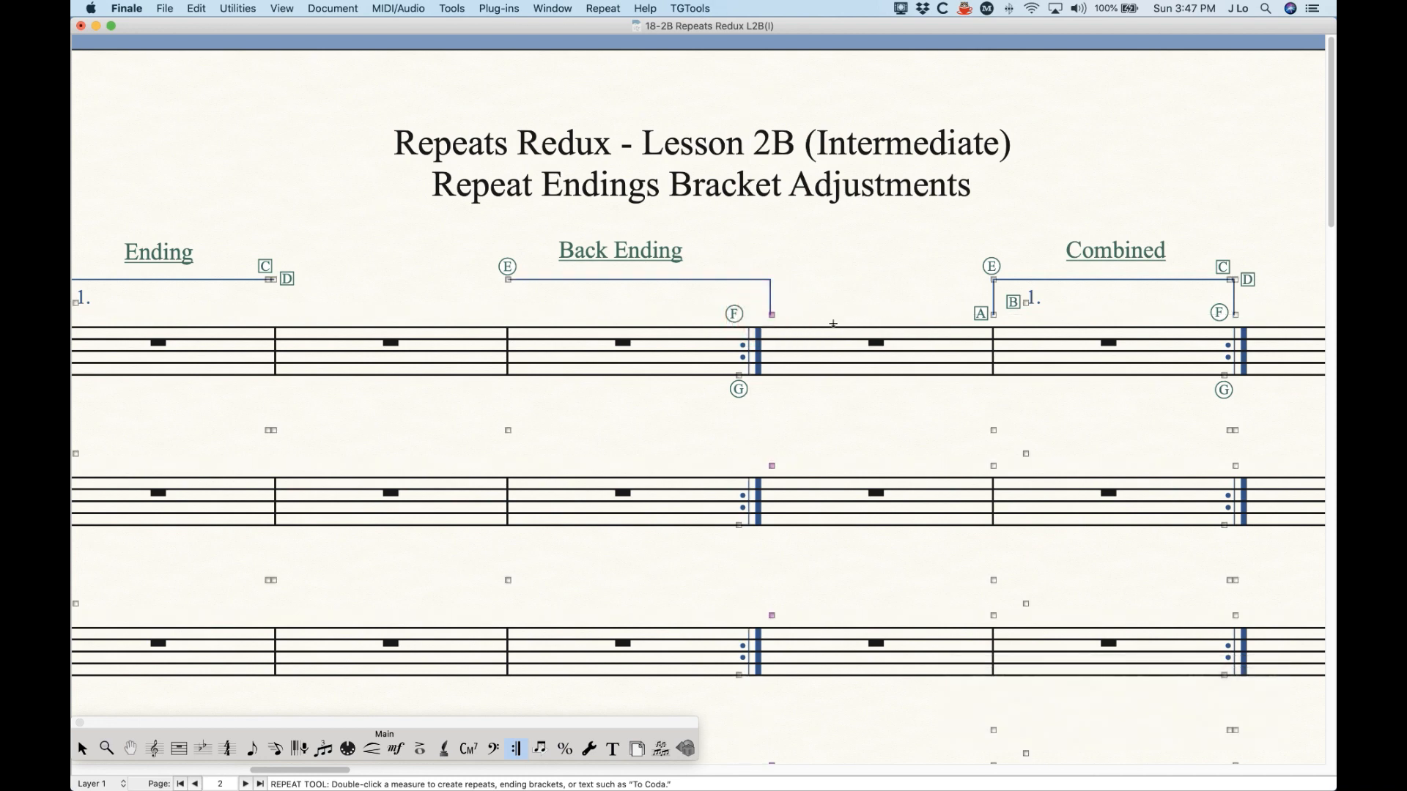
{"action": "key", "text": "super+z"}
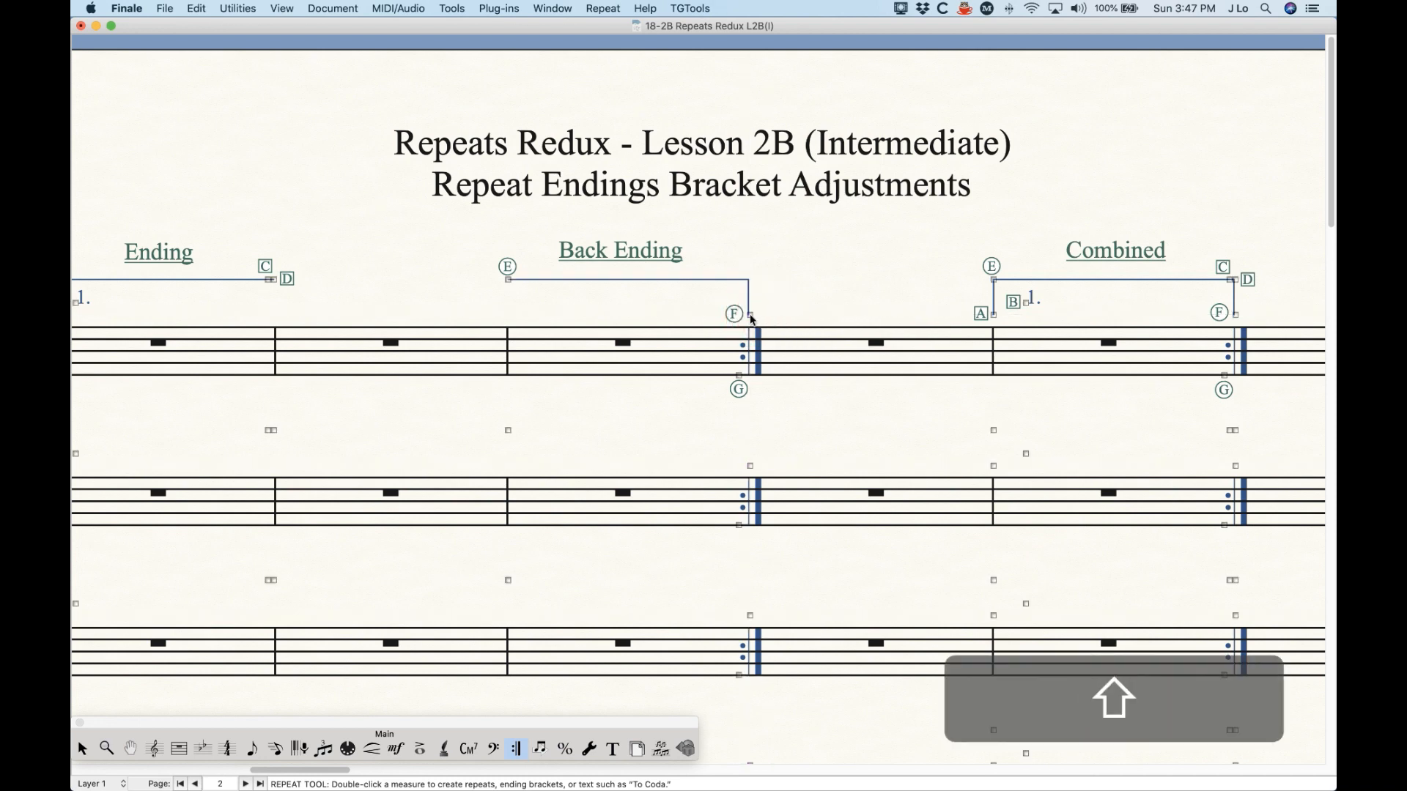
{"action": "left_click", "coordinate": [735, 314], "text": "shift"}
{"action": "key", "text": "super+z"}
{"action": "left_click_drag", "start_coordinate": [749, 314], "coordinate": [786, 314]}
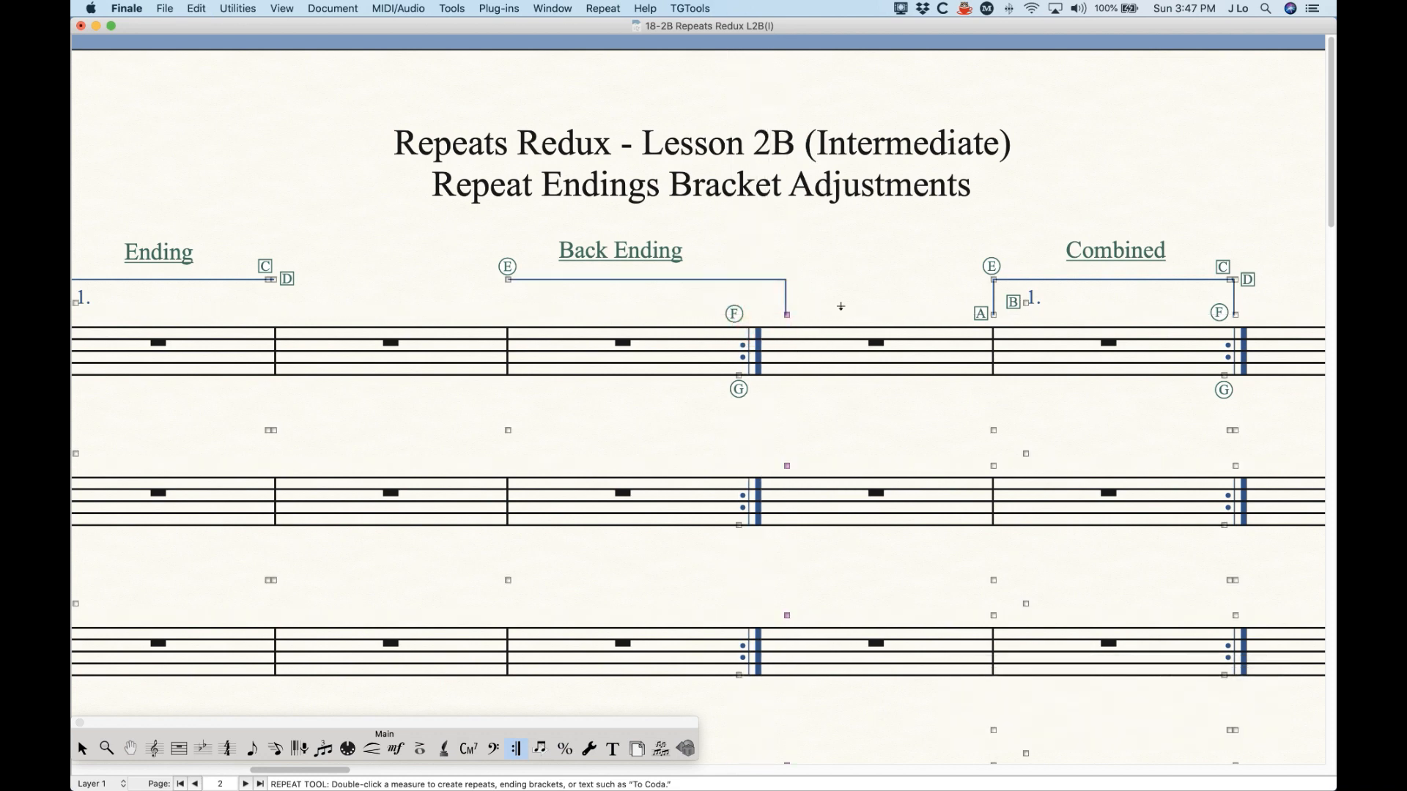
{"action": "key", "text": "super+z"}
{"action": "key", "text": "shift"}
{"action": "mouse_move", "coordinate": [750, 314]}
{"action": "left_mouse_down"}
{"action": "mouse_move", "coordinate": [770, 308]}
{"action": "mouse_move", "coordinate": [774, 323]}
{"action": "left_mouse_up"}
{"action": "key", "text": "super+z"}
Compare the handles of the Ending and Back Ending brackets with those of the Combined bracket.
{"action": "scroll", "coordinate": [538, 377], "scroll_direction": "right", "scroll_amount": 10}
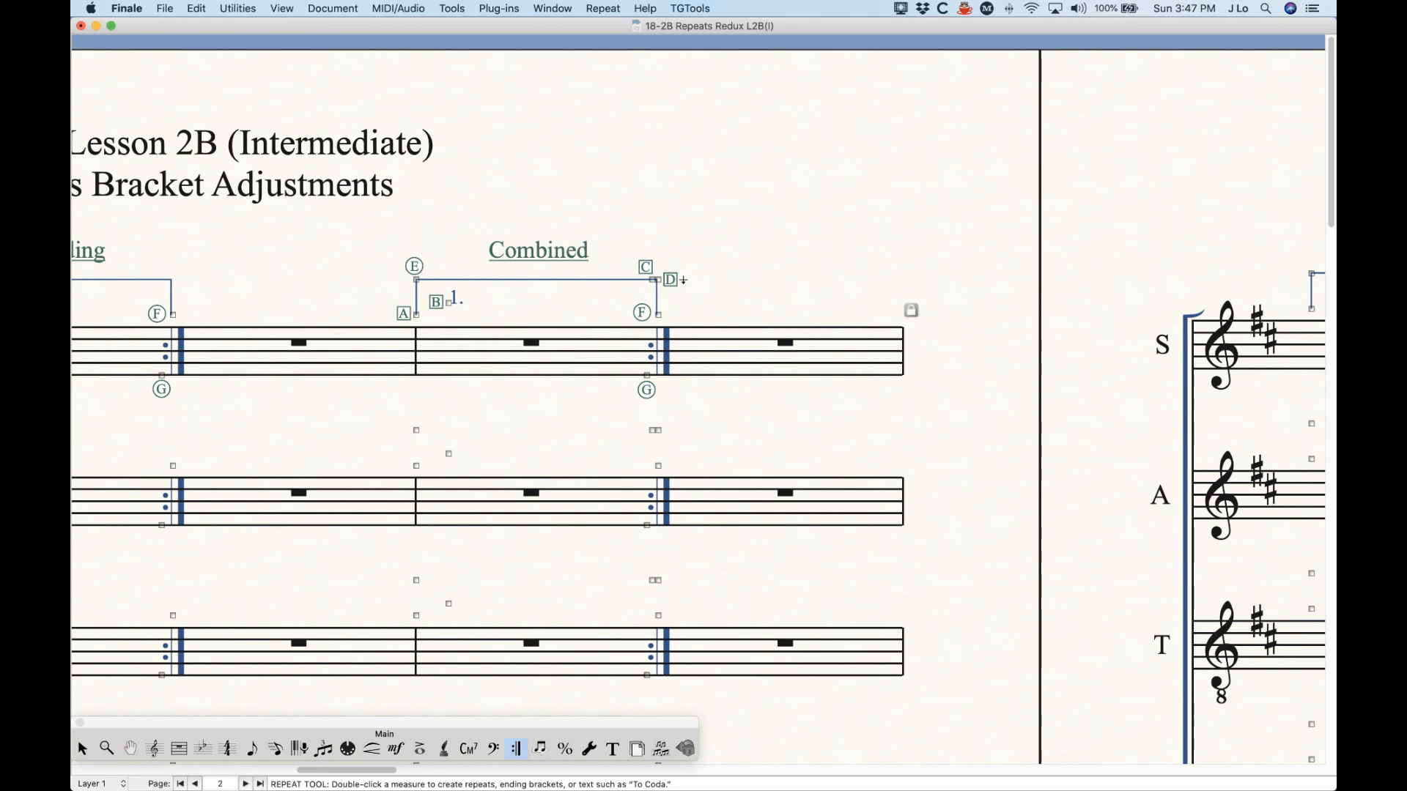
{"action": "scroll", "coordinate": [455, 435], "scroll_direction": "left", "scroll_amount": 14}
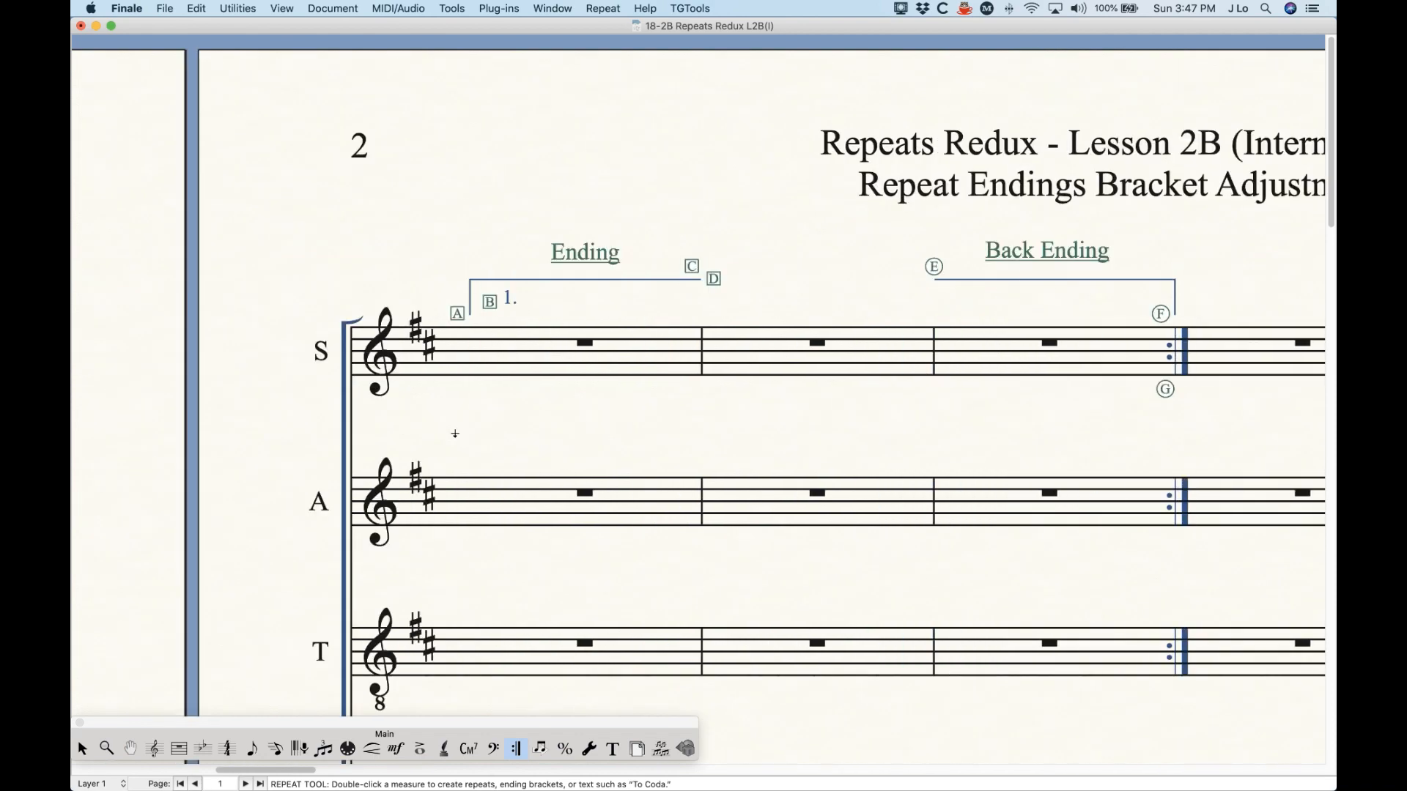
{"action": "scroll", "coordinate": [766, 485], "scroll_direction": "right", "scroll_amount": 1}
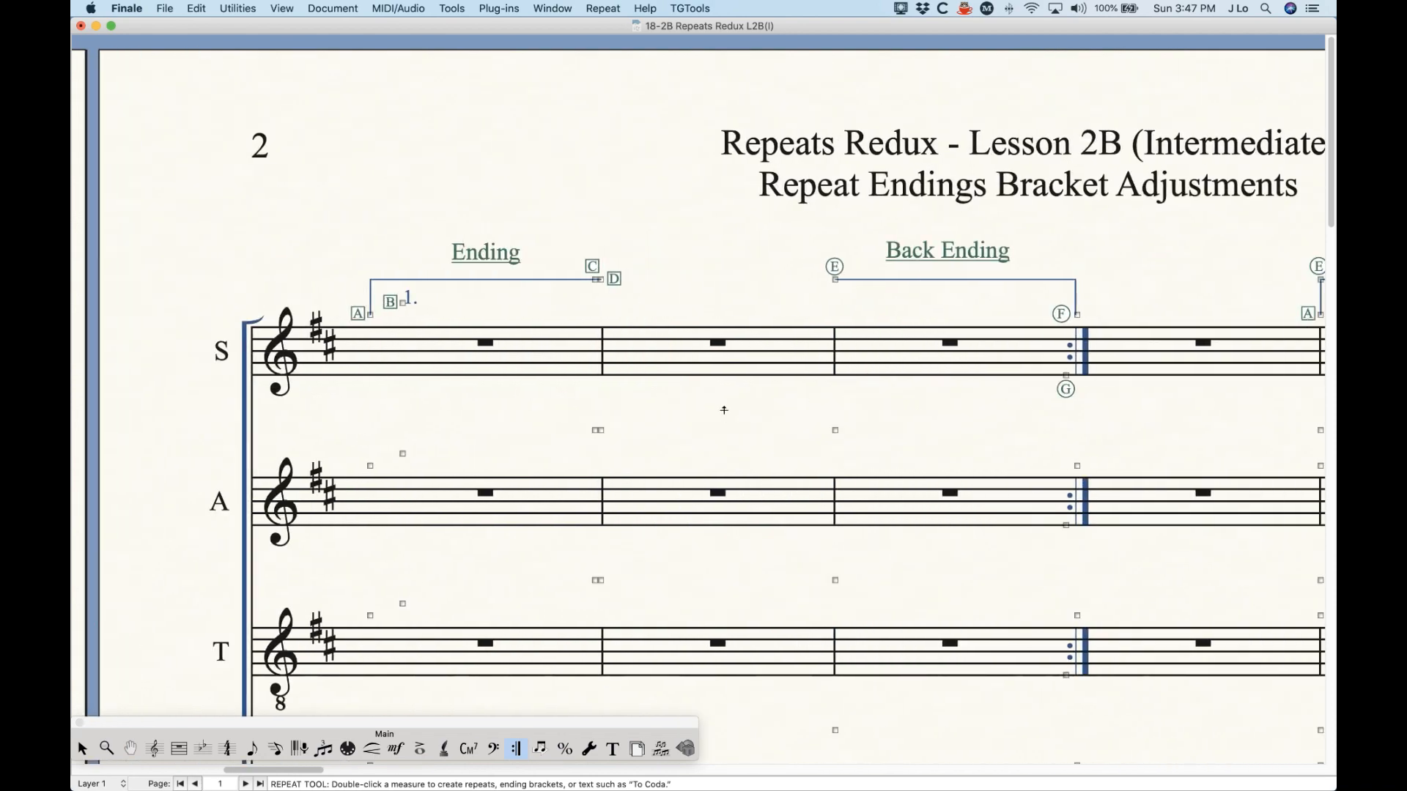
{"action": "scroll", "coordinate": [726, 402], "scroll_direction": "right", "scroll_amount": 10}
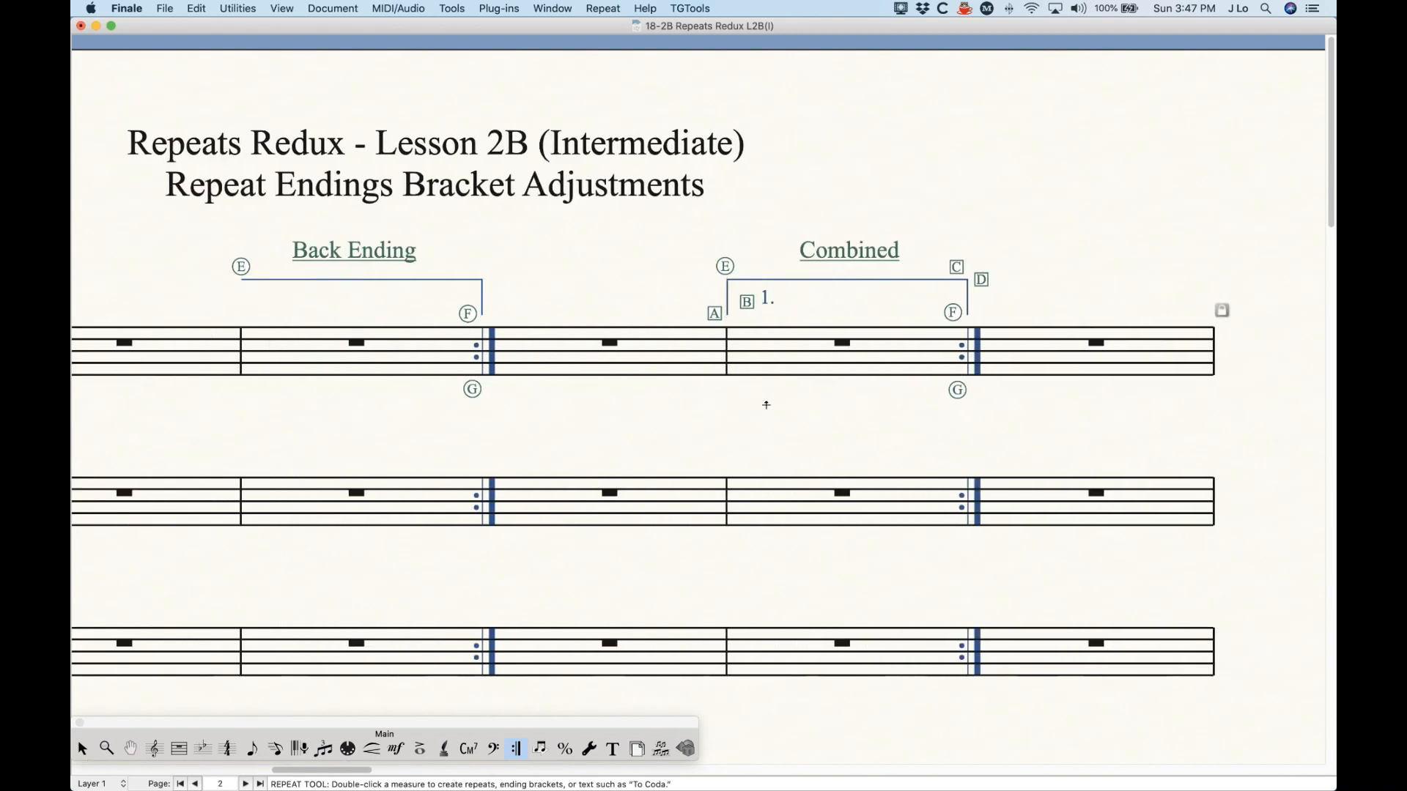
{"action": "scroll", "coordinate": [763, 405], "scroll_direction": "right", "scroll_amount": 2}
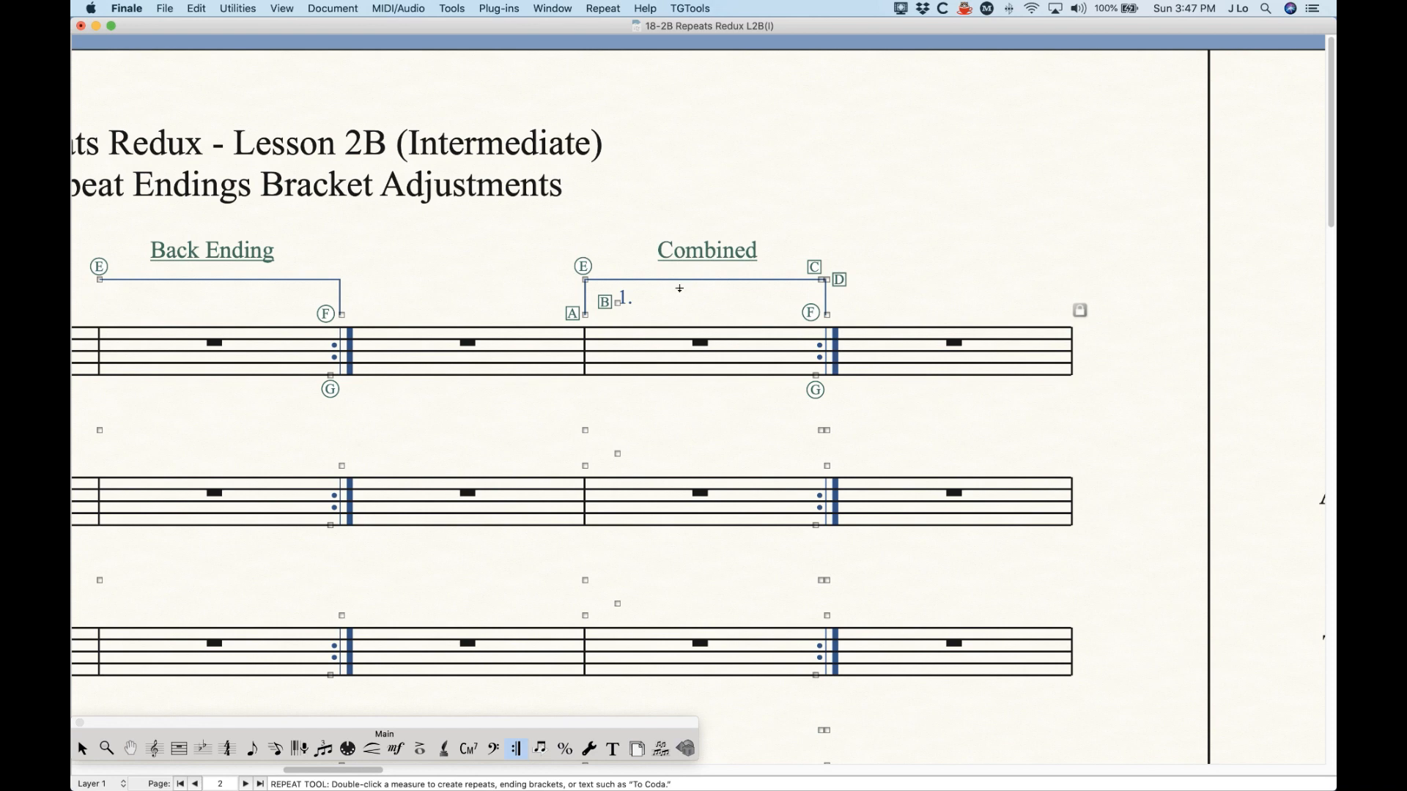
{"action": "scroll", "coordinate": [470, 379], "scroll_direction": "left", "scroll_amount": 10}
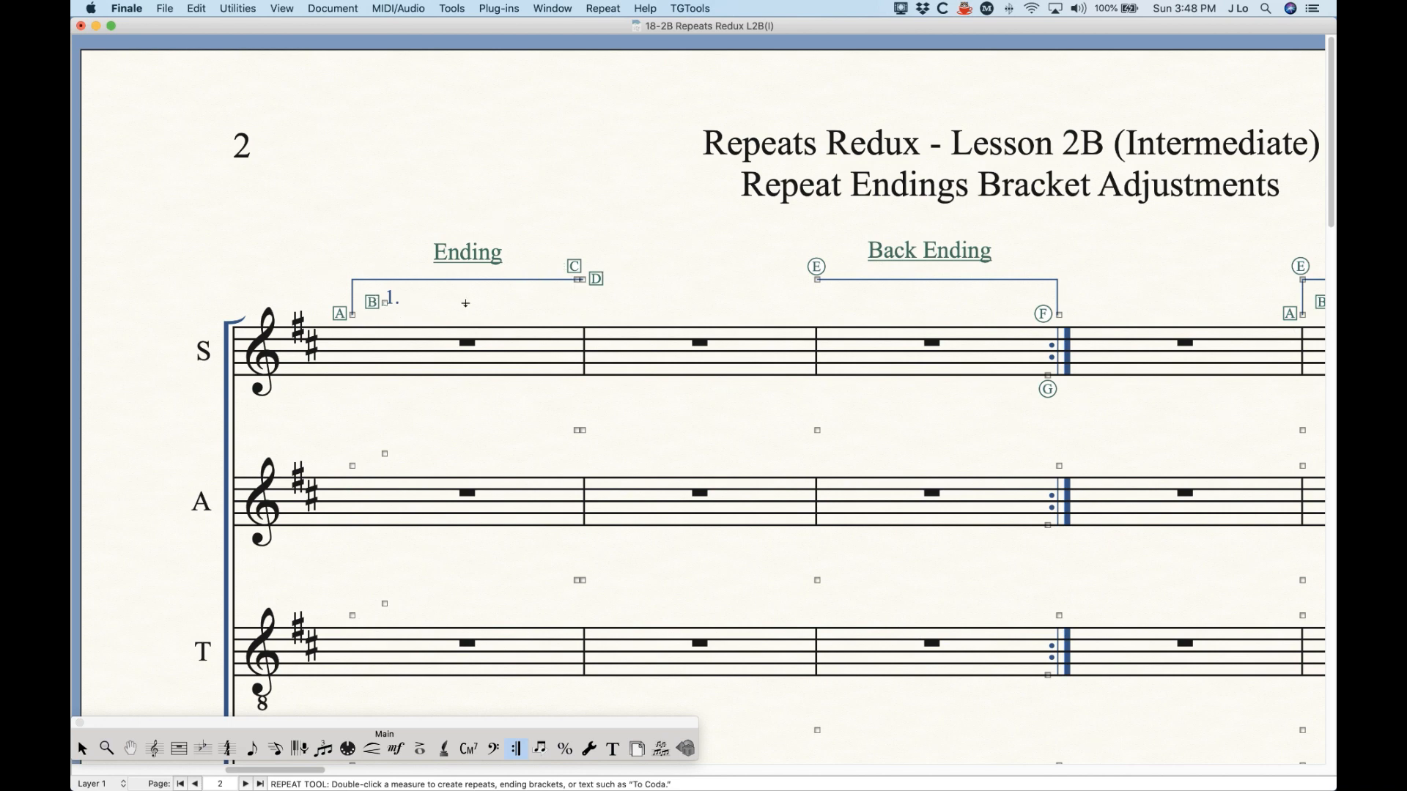
{"action": "scroll", "coordinate": [515, 408], "scroll_direction": "right", "scroll_amount": 5}
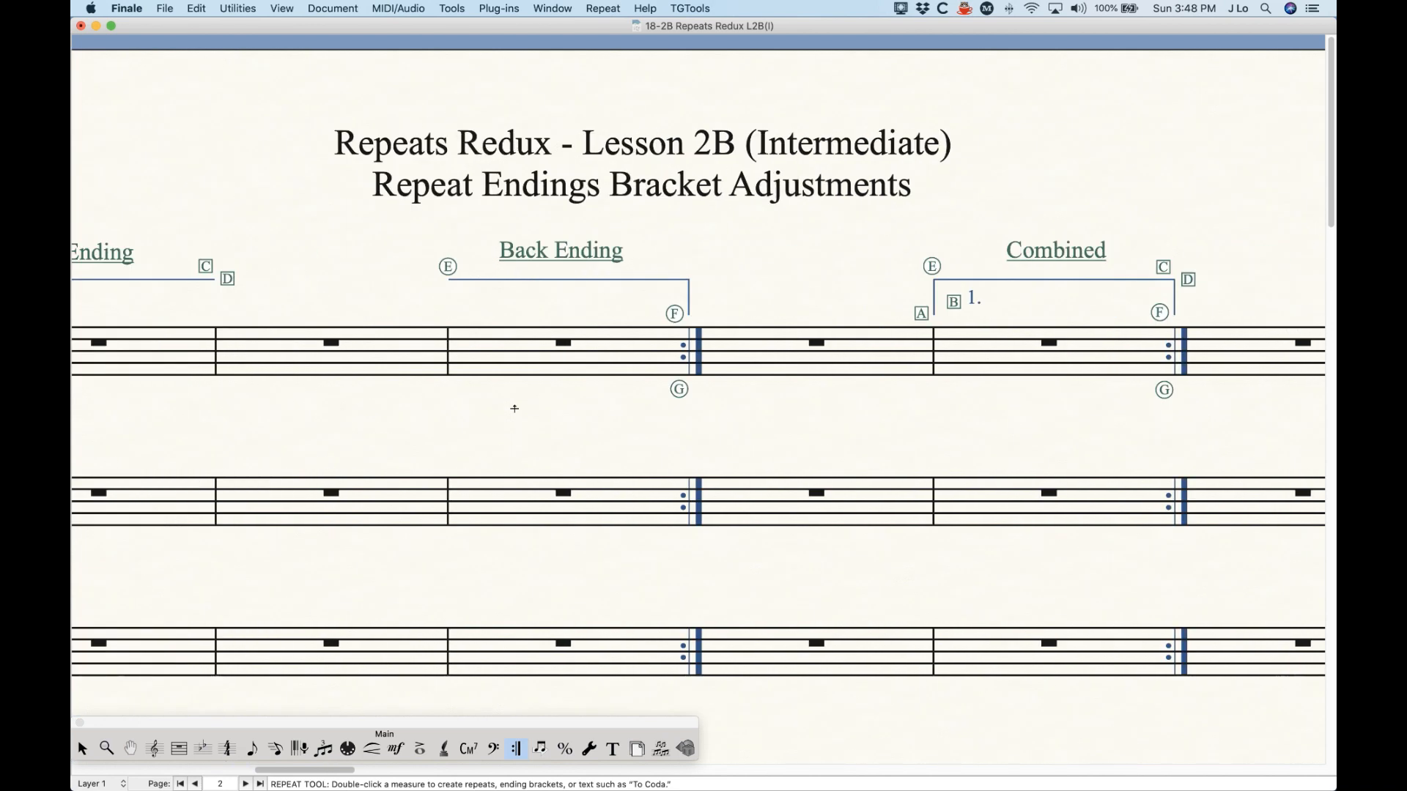
{"action": "scroll", "coordinate": [514, 408], "scroll_direction": "right", "scroll_amount": 1}
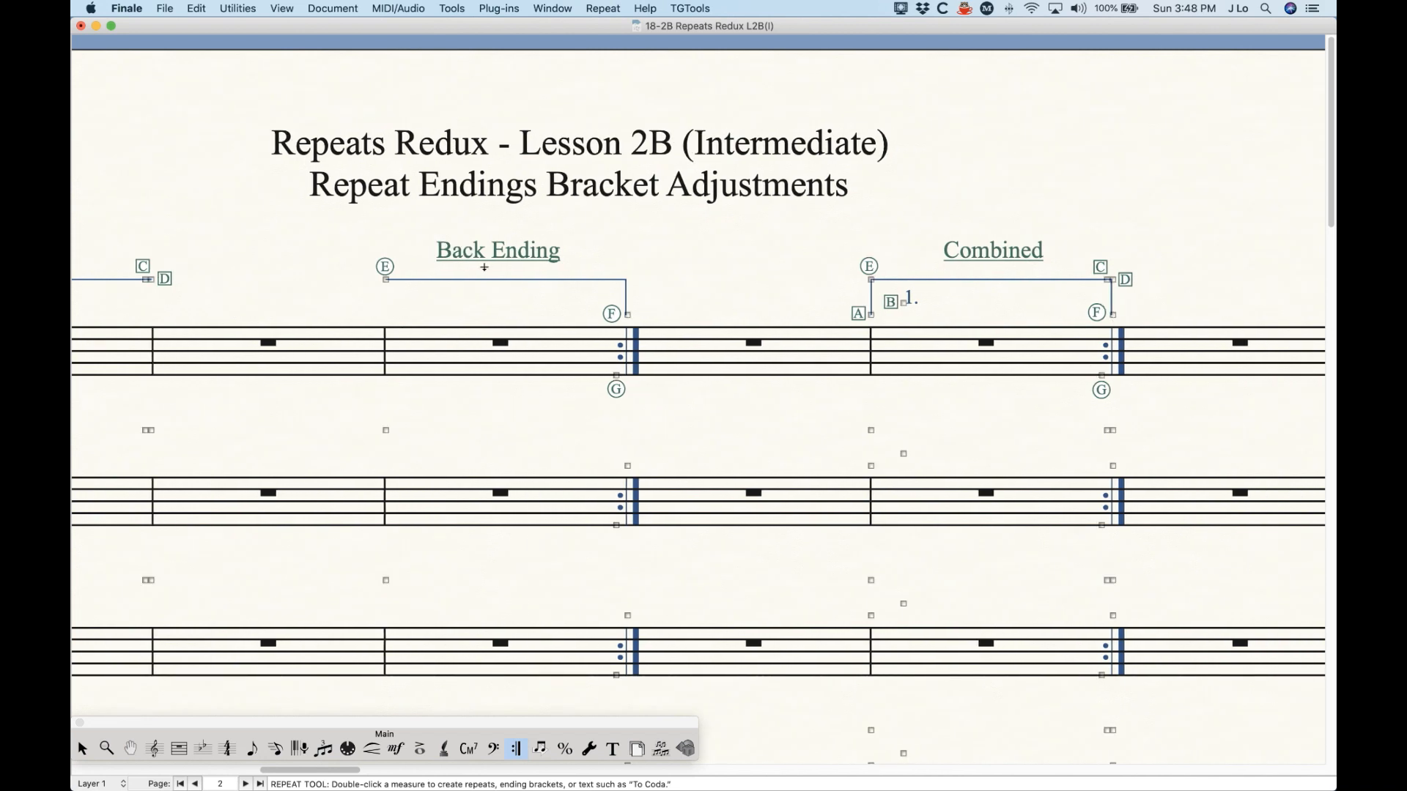
{"action": "scroll", "coordinate": [811, 451], "scroll_direction": "right", "scroll_amount": 2}
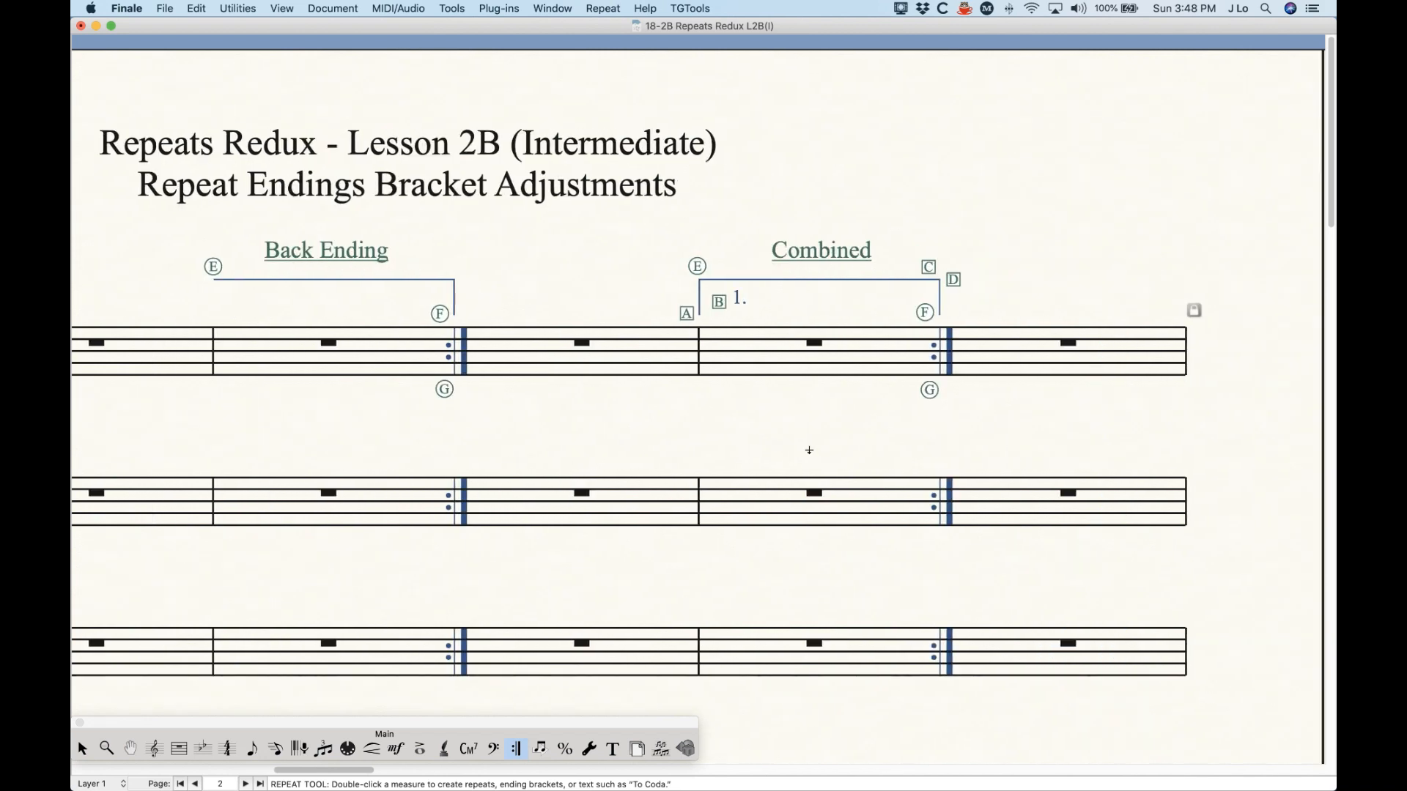
{"action": "scroll", "coordinate": [813, 450], "scroll_direction": "right", "scroll_amount": 3}
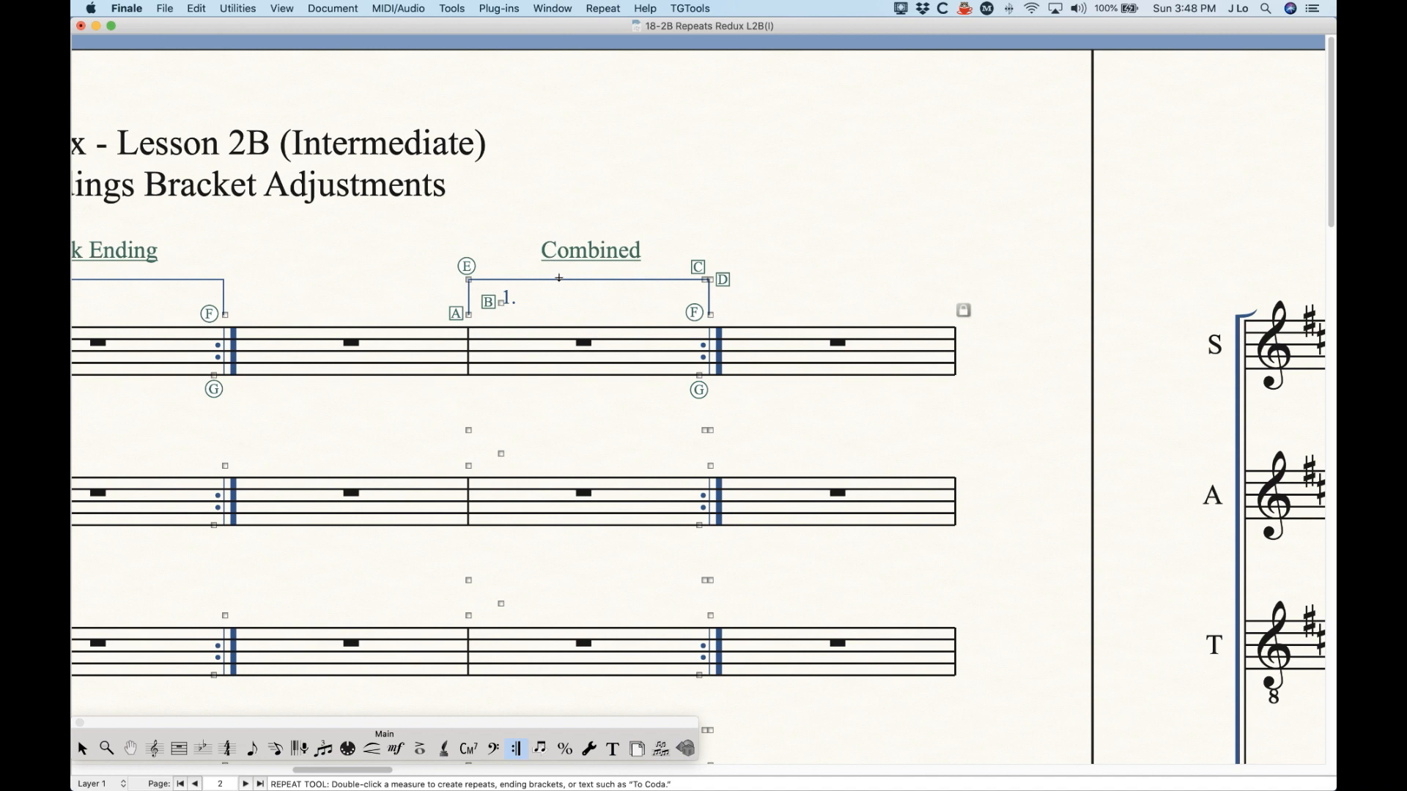
Try raising handles E, B, C and D of the Combined bracket together above its heading, redraw the screen, and undo the move.
{"action": "left_click", "coordinate": [468, 279], "text": "shift"}
{"action": "left_click", "coordinate": [502, 303], "text": "shift"}
{"action": "left_click", "coordinate": [707, 279], "text": "shift"}
{"action": "left_click_drag", "start_coordinate": [709, 280], "coordinate": [710, 236]}
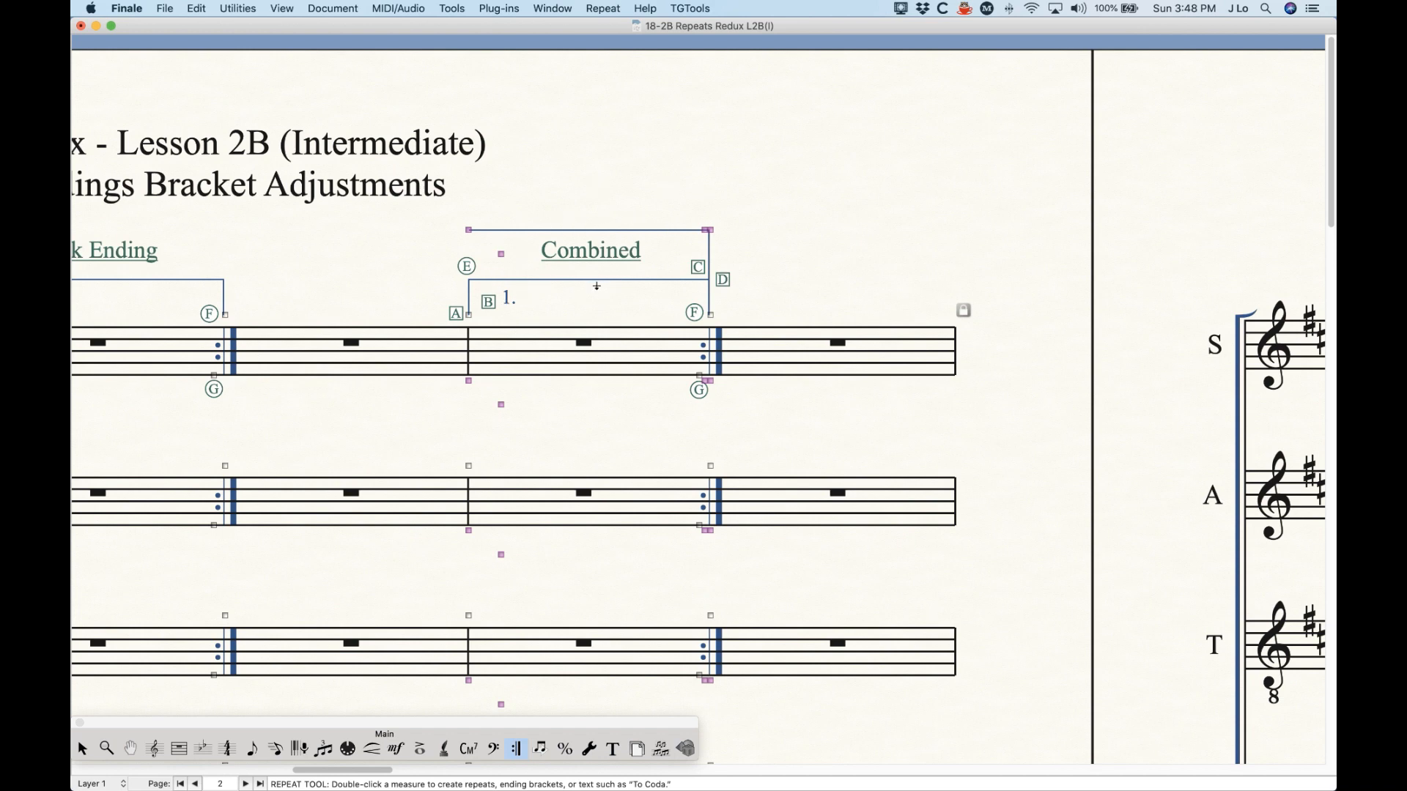
{"action": "key", "text": "super"}
{"action": "key", "text": "super+d"}
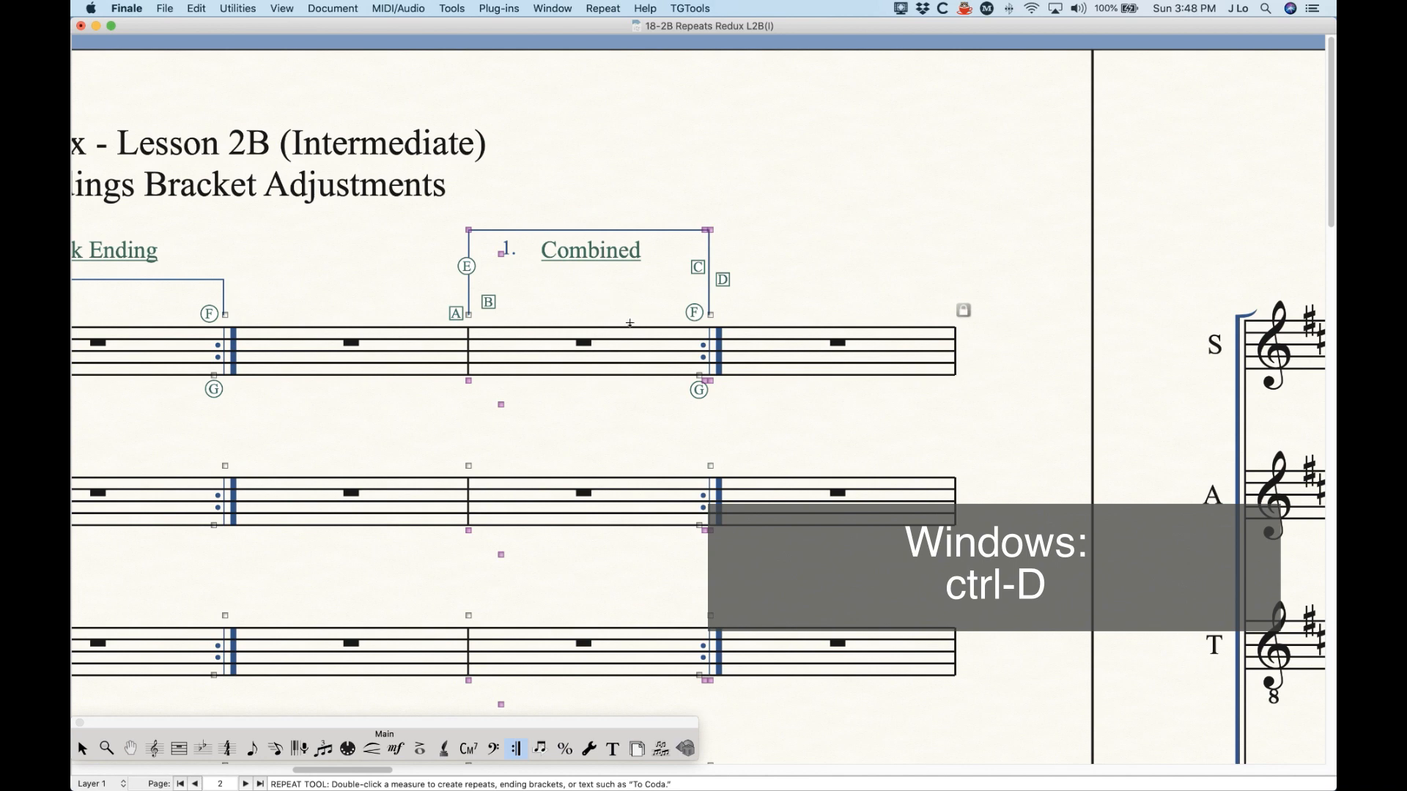
{"action": "key", "text": "super+z"}
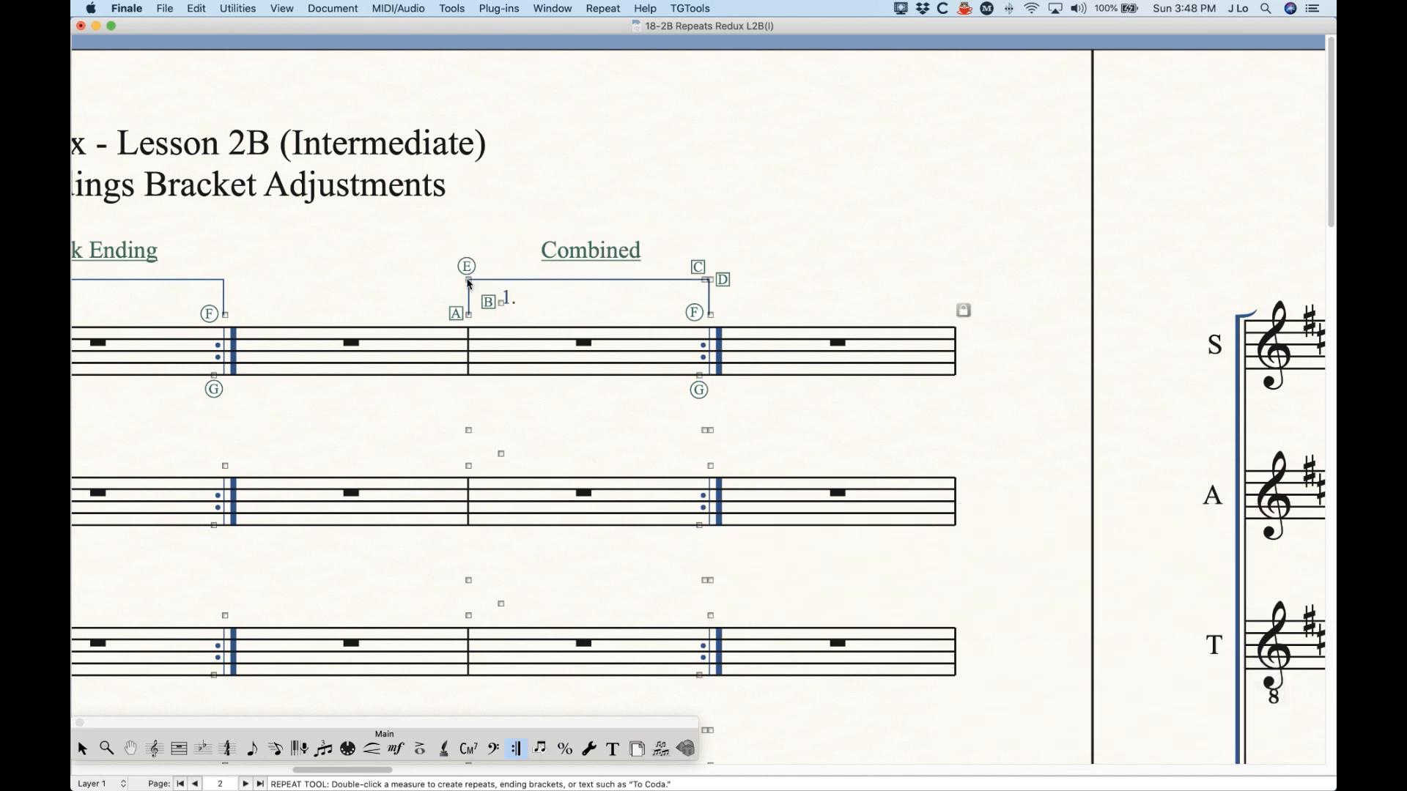
Try once more to raise the Combined bracket's handles E, B, C and D, leaving A and F in place, redraw and undo.
{"action": "left_click_drag", "start_coordinate": [469, 280], "coordinate": [471, 286]}
{"action": "left_click", "coordinate": [502, 301], "text": "shift"}
{"action": "left_click_drag", "start_coordinate": [709, 279], "coordinate": [707, 233]}
{"action": "key", "text": "super+d"}
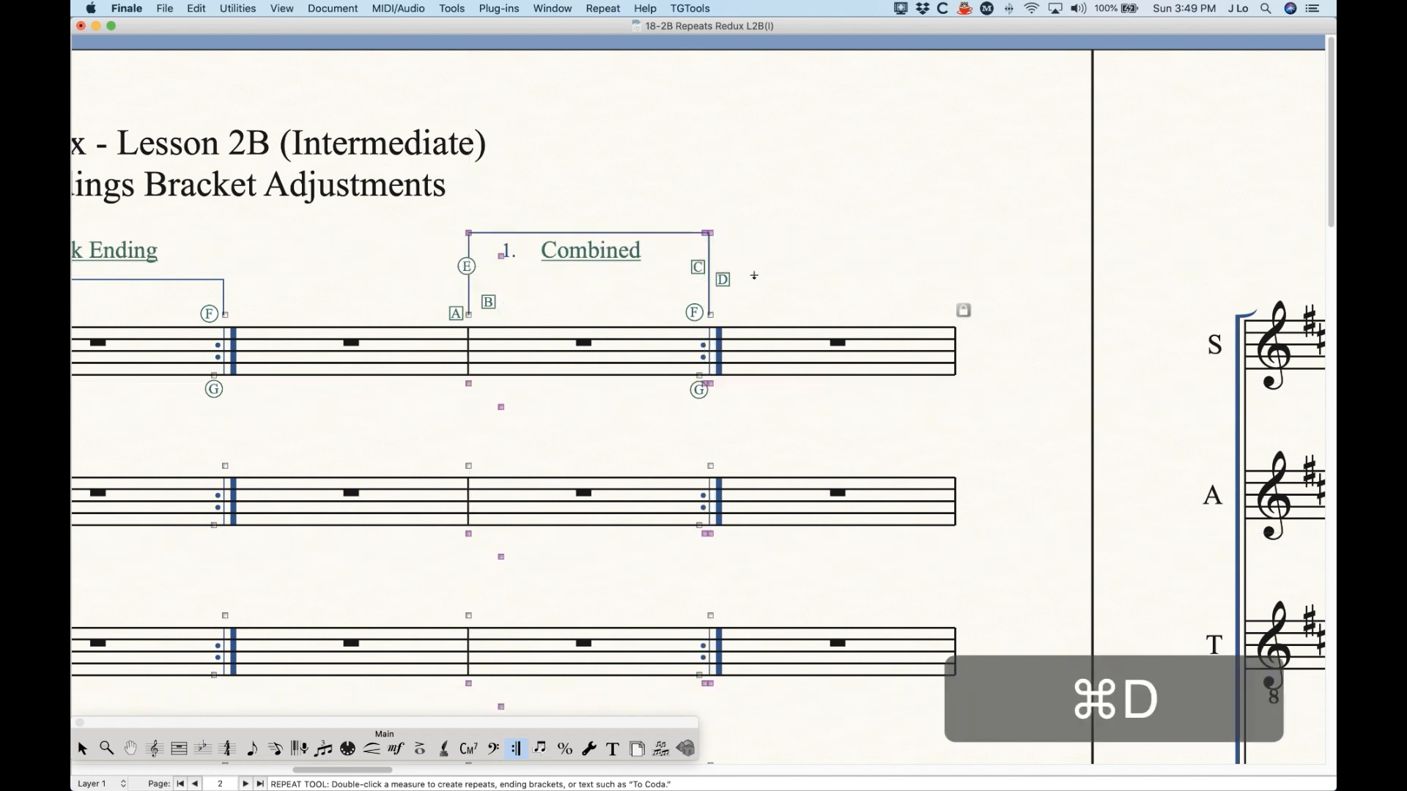
{"action": "key", "text": "super+z"}
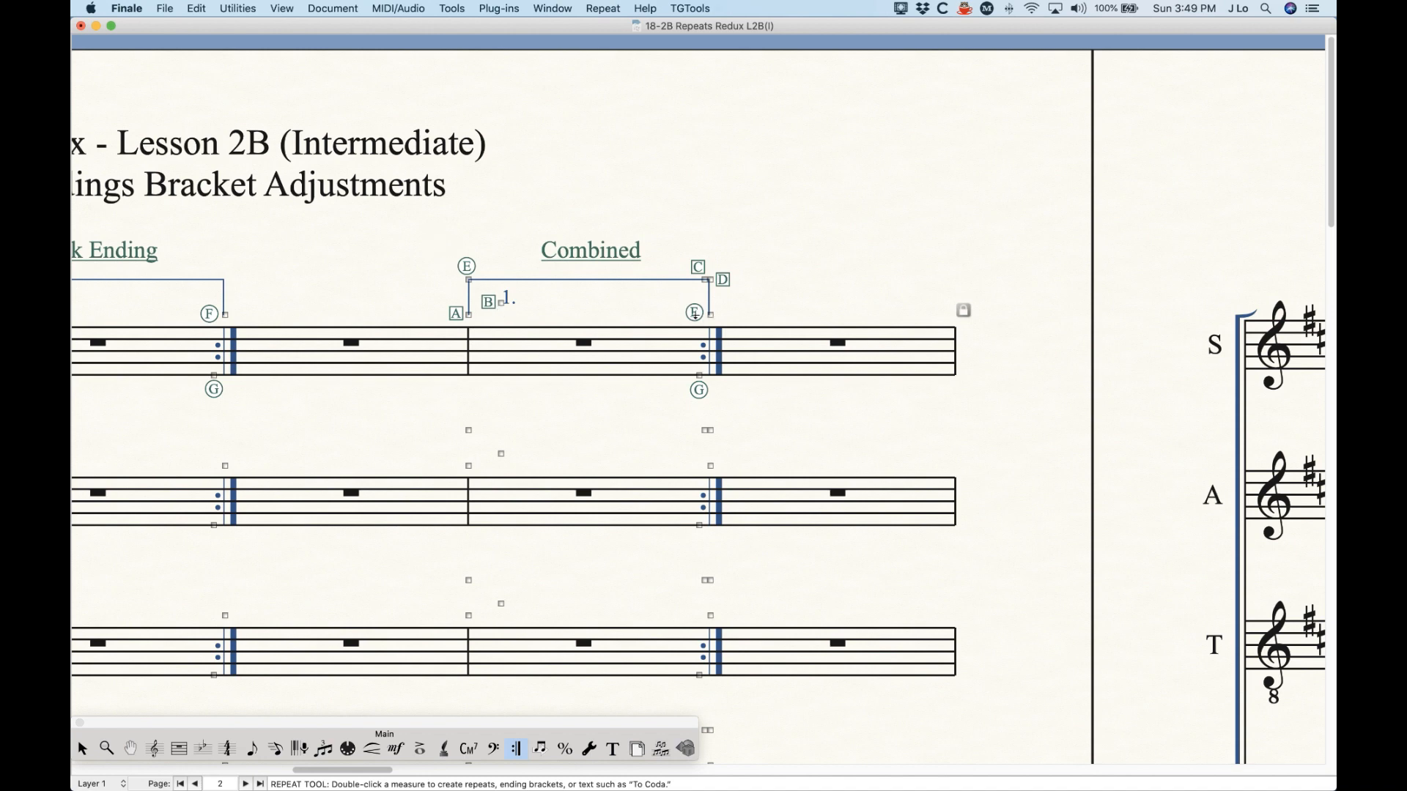
Raise the whole Combined bracket with its number by moving all its handles, including A and F, together, and redraw the screen.
{"action": "mouse_move", "coordinate": [439, 243]}
{"action": "left_mouse_down"}
{"action": "mouse_move", "coordinate": [574, 318]}
{"action": "mouse_move", "coordinate": [715, 315]}
{"action": "left_mouse_up"}
{"action": "left_click", "coordinate": [711, 316], "text": "shift"}
{"action": "left_click_drag", "start_coordinate": [711, 315], "coordinate": [709, 274]}
{"action": "key", "text": "super+d"}
{"action": "left_click", "coordinate": [801, 235]}
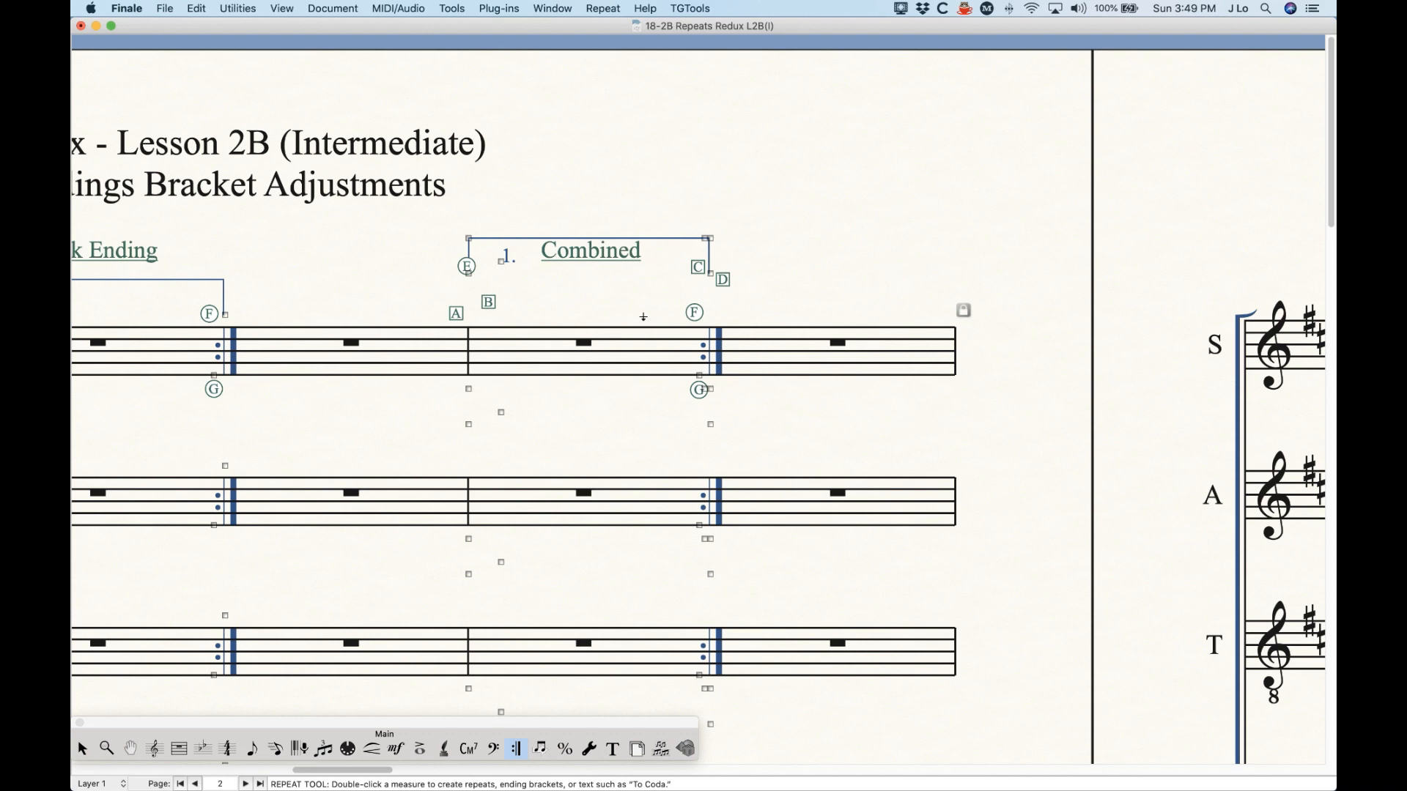
Reset the bracket position of the Combined bracket's back ending through handle E.
{"action": "right_click", "coordinate": [469, 240]}
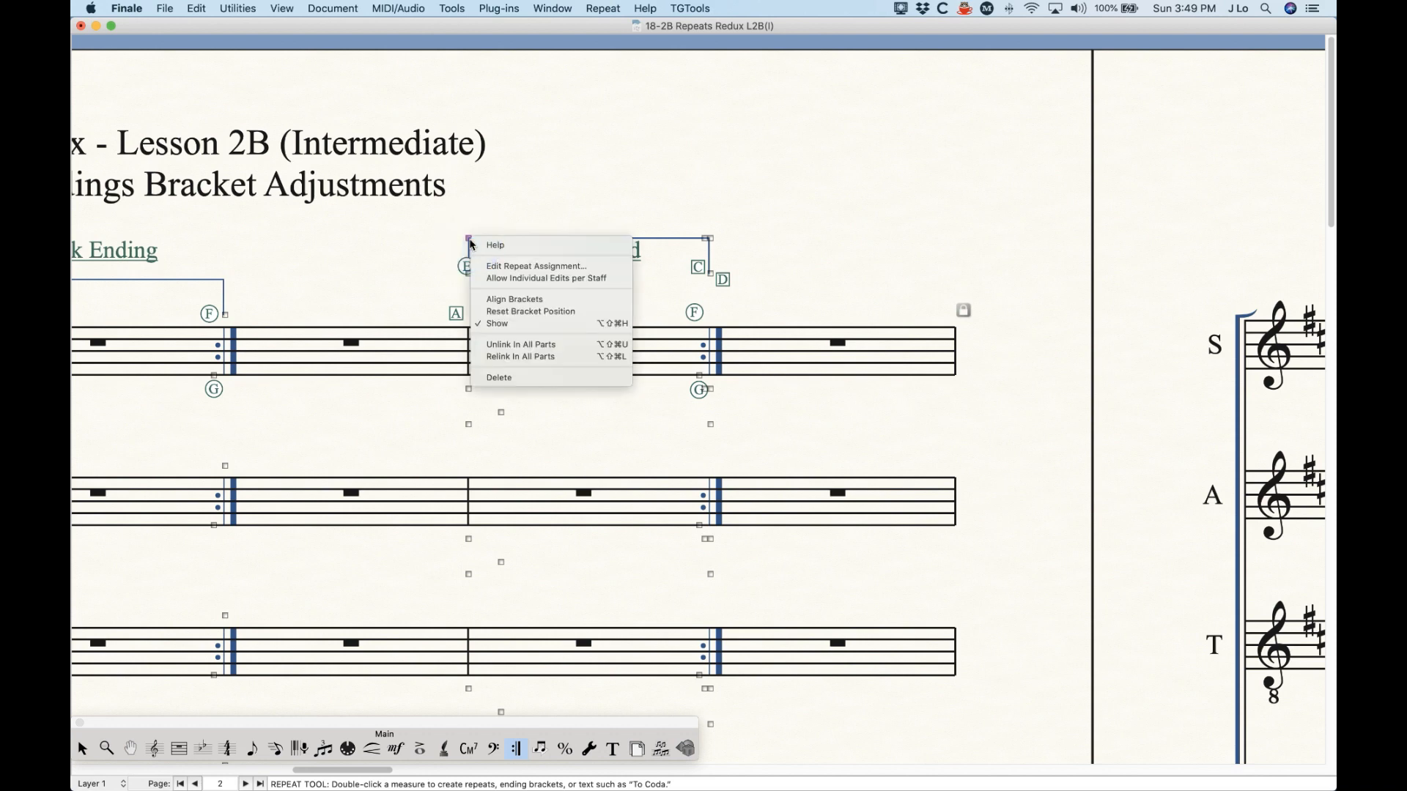
{"action": "left_click", "coordinate": [537, 314]}
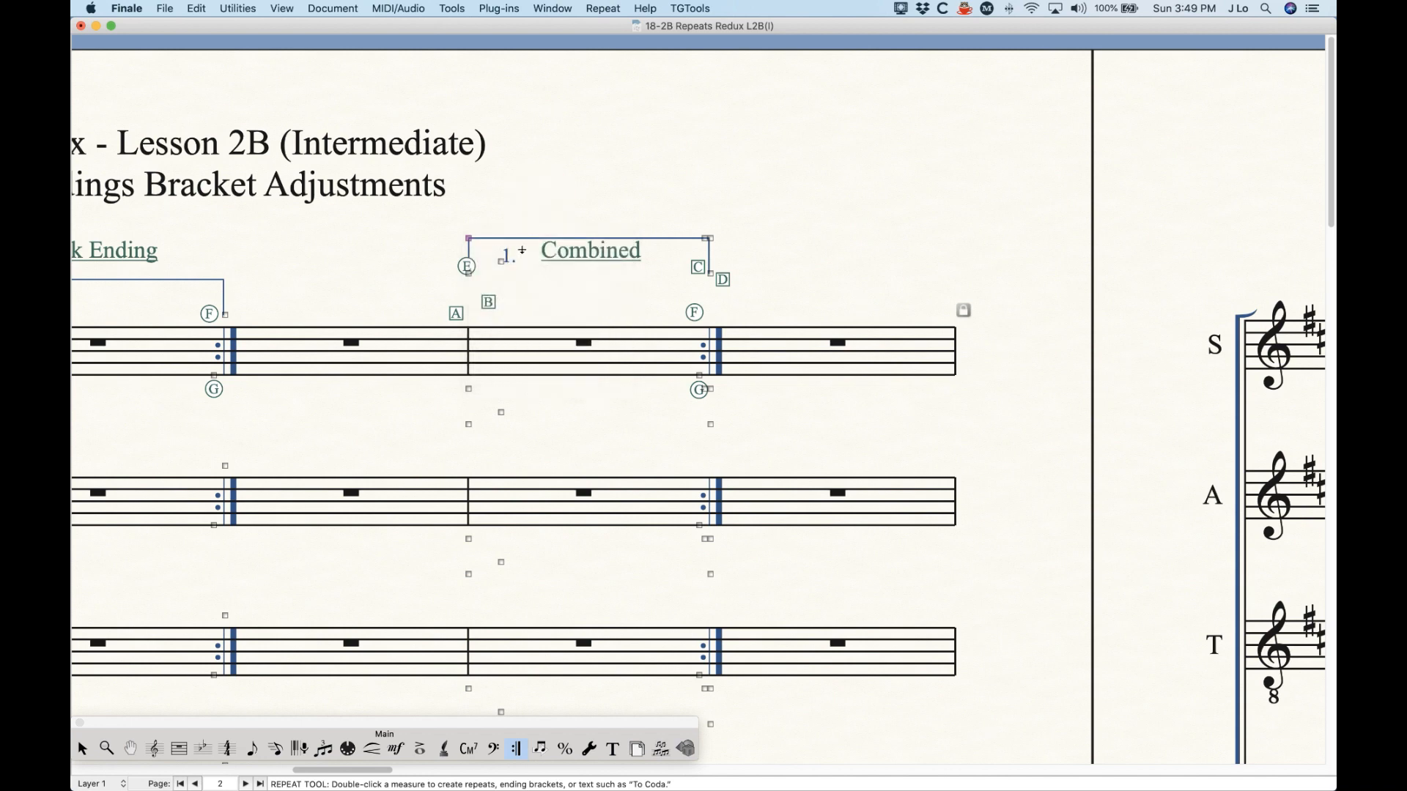
{"action": "right_click", "coordinate": [471, 240]}
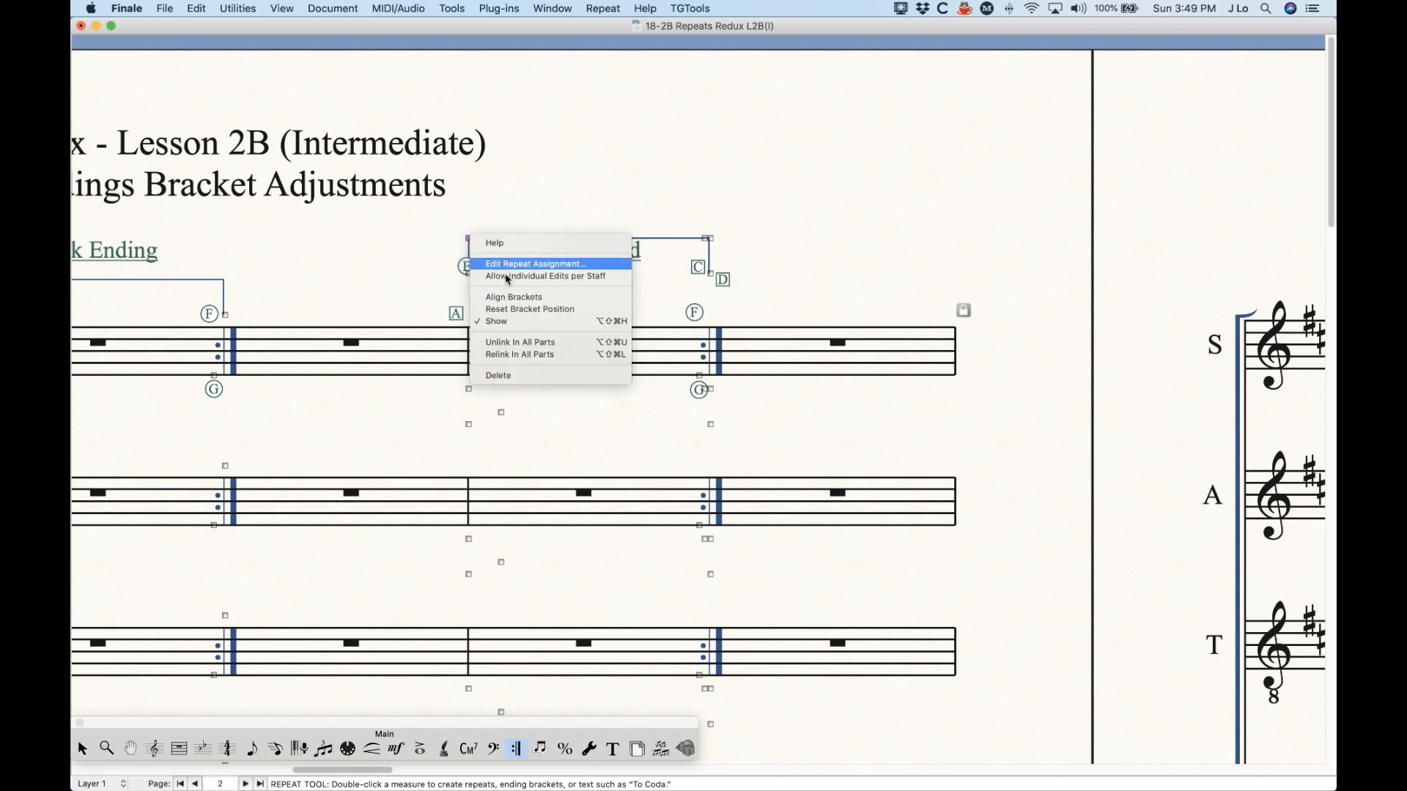
{"action": "left_click", "coordinate": [517, 311]}
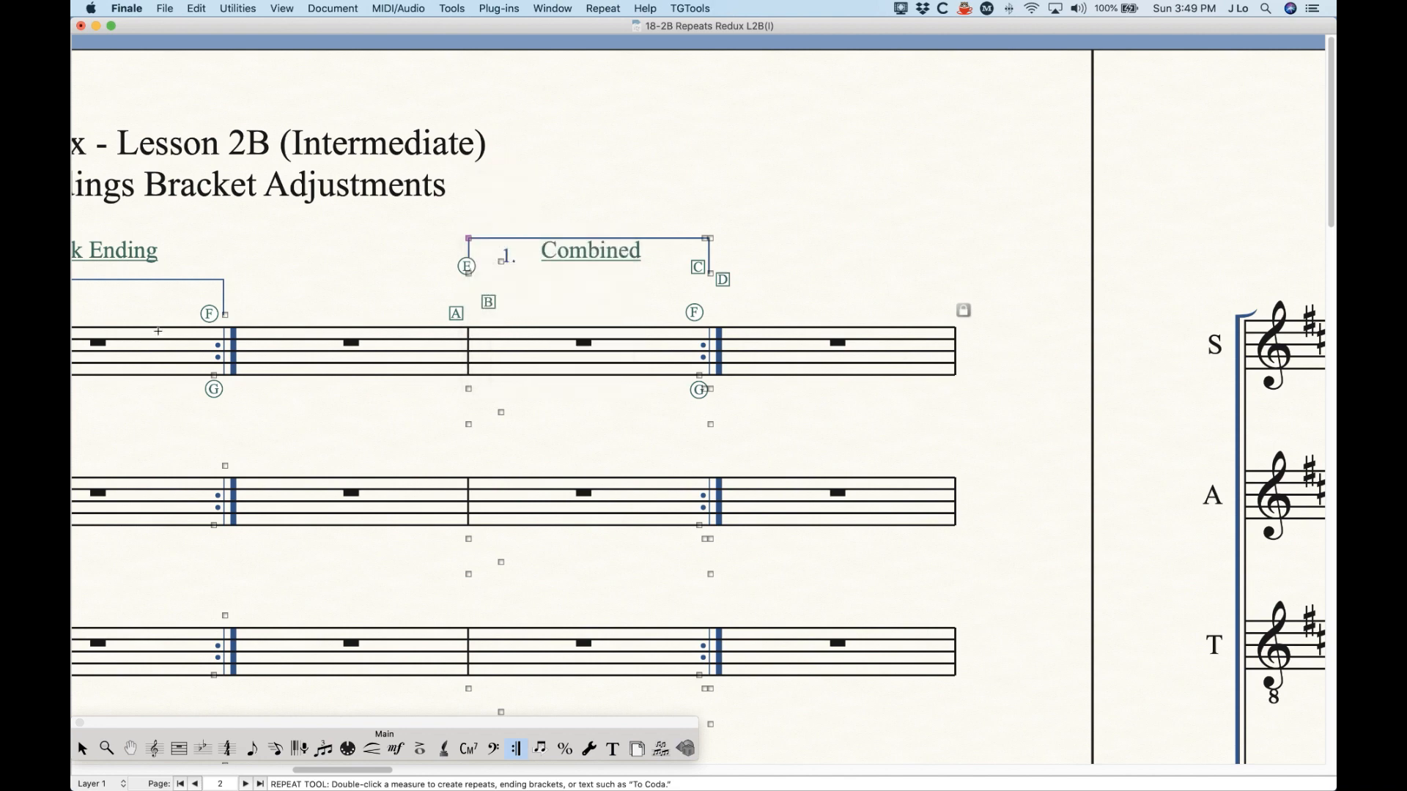
{"action": "right_click", "coordinate": [471, 242]}
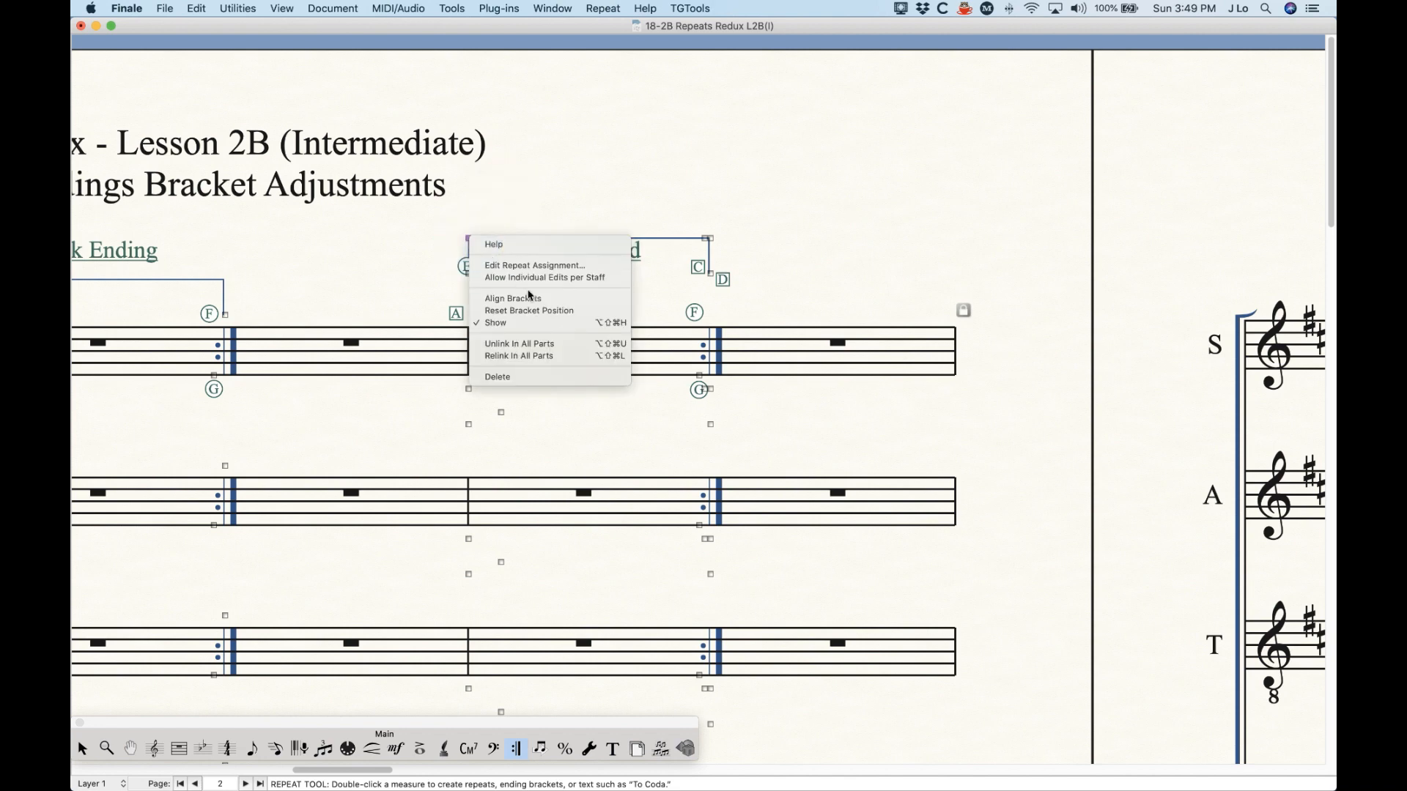
{"action": "left_click", "coordinate": [538, 314]}
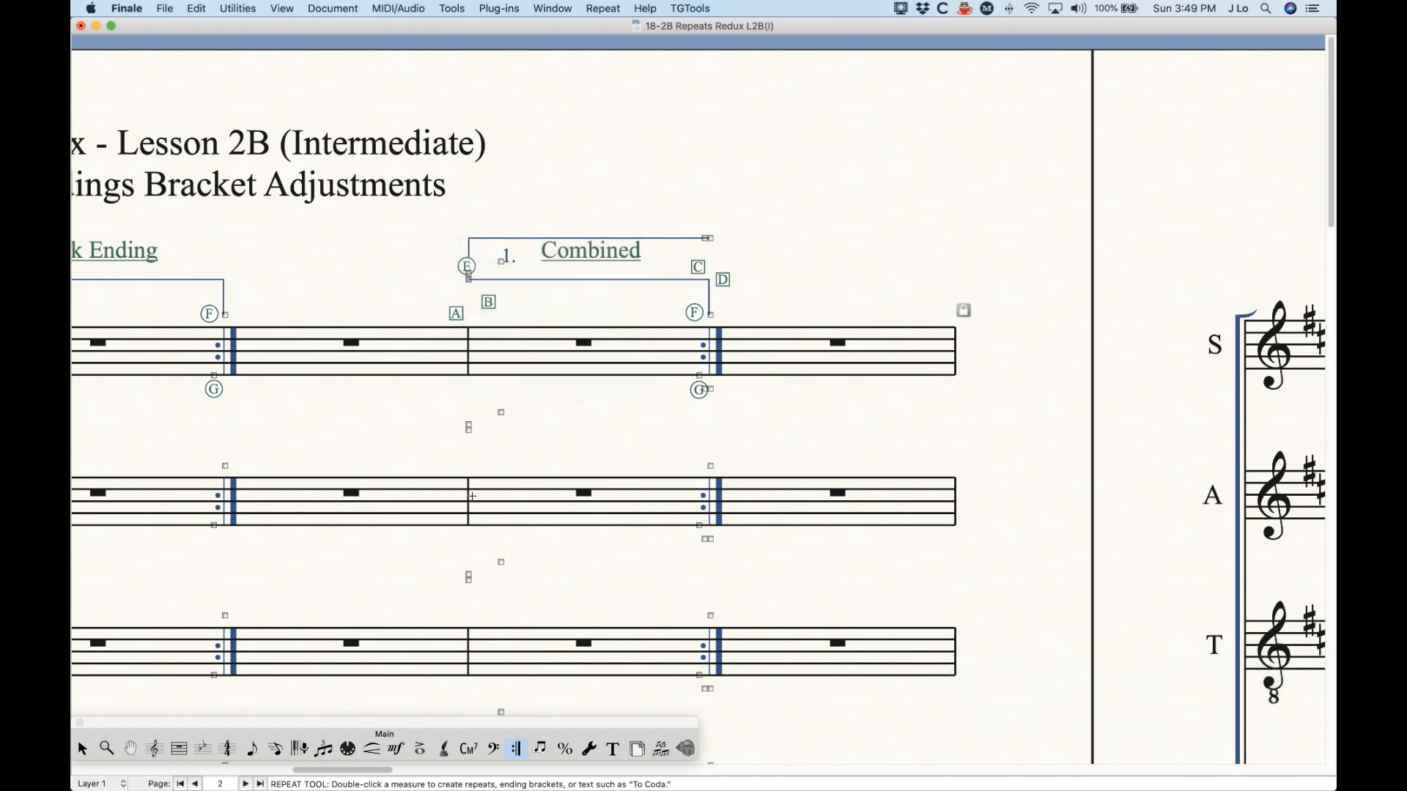
Reset the bracket position of the Combined bracket's ending through handle B, and undo both bracket resets.
{"action": "scroll", "coordinate": [551, 352], "scroll_direction": "left", "scroll_amount": 5}
{"action": "scroll", "coordinate": [517, 552], "scroll_direction": "right", "scroll_amount": 6}
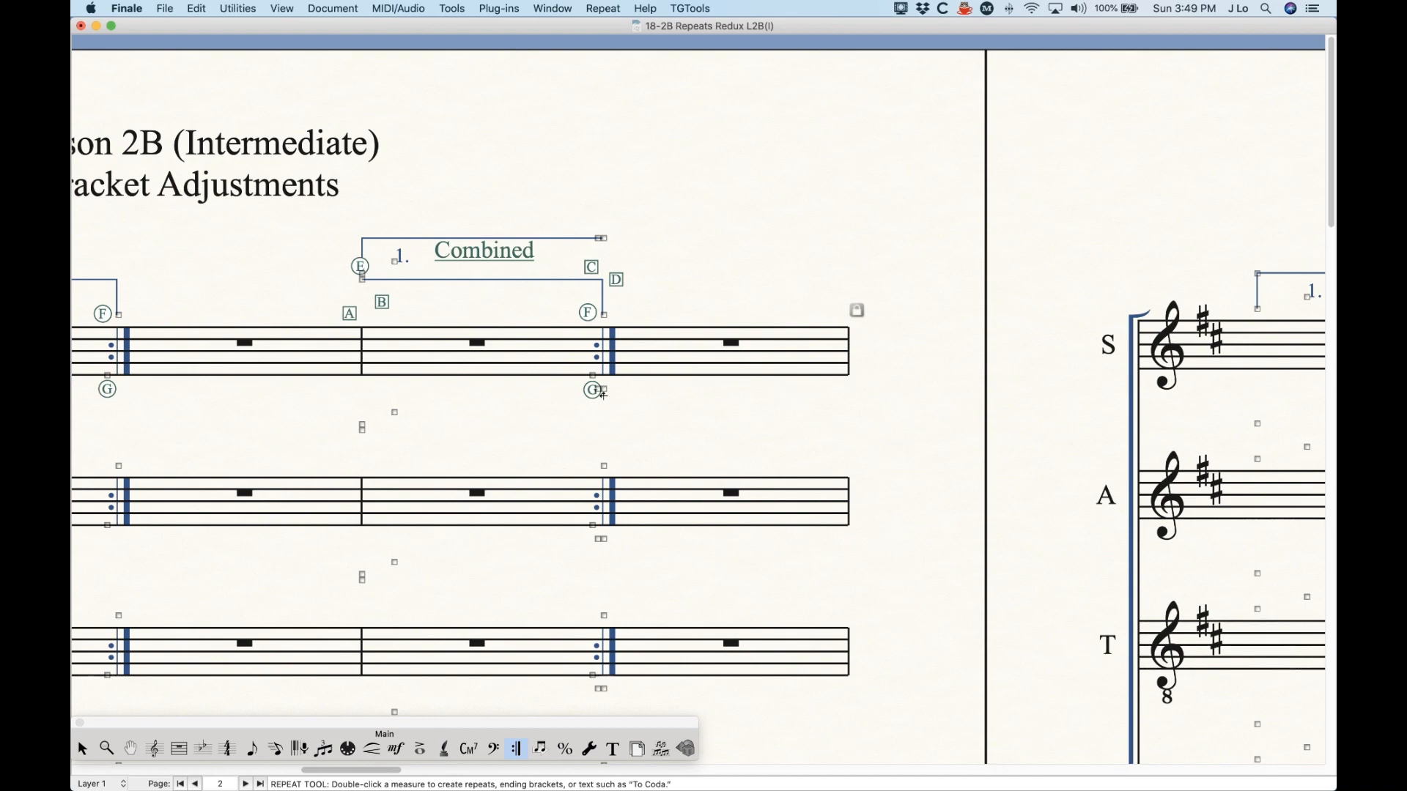
{"action": "right_click", "coordinate": [394, 264]}
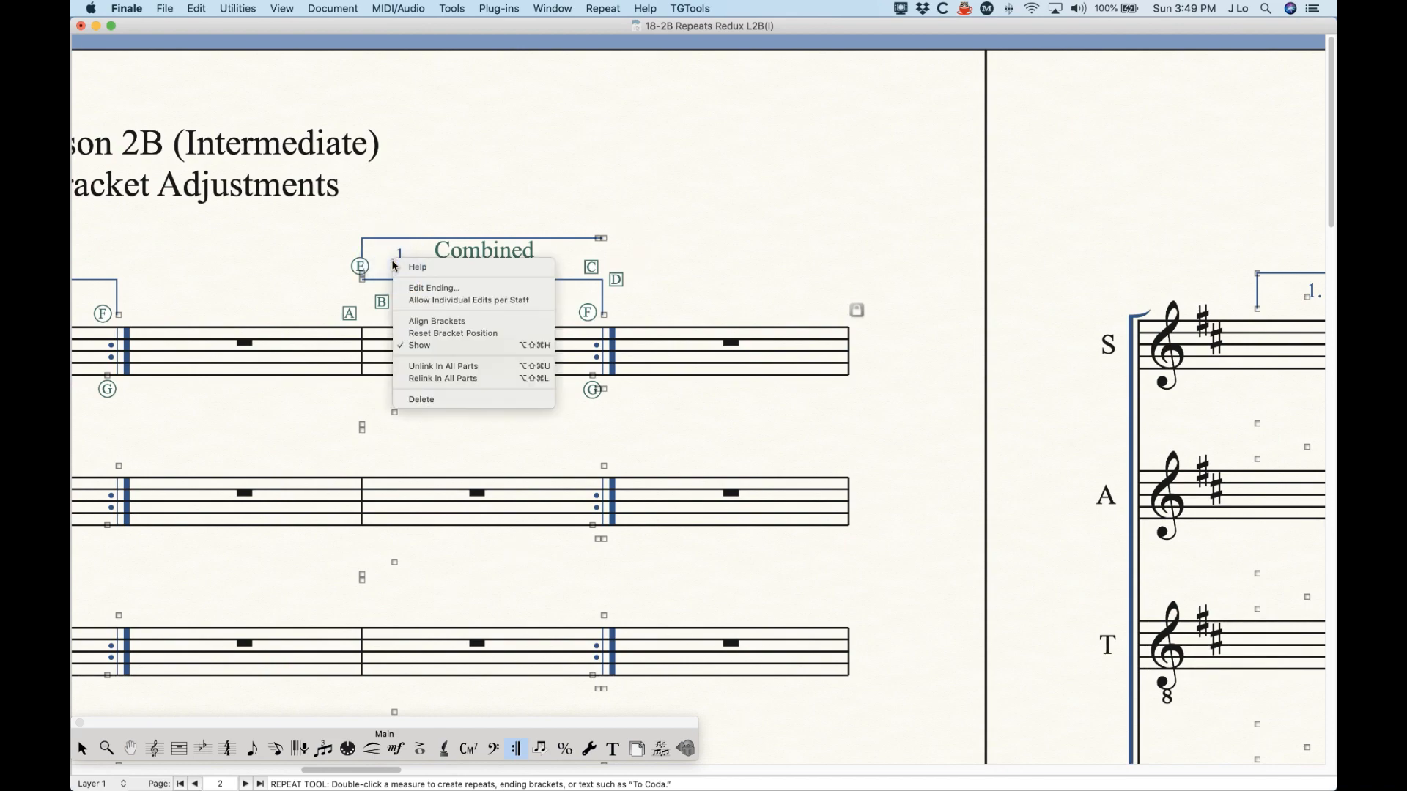
{"action": "left_click", "coordinate": [447, 333]}
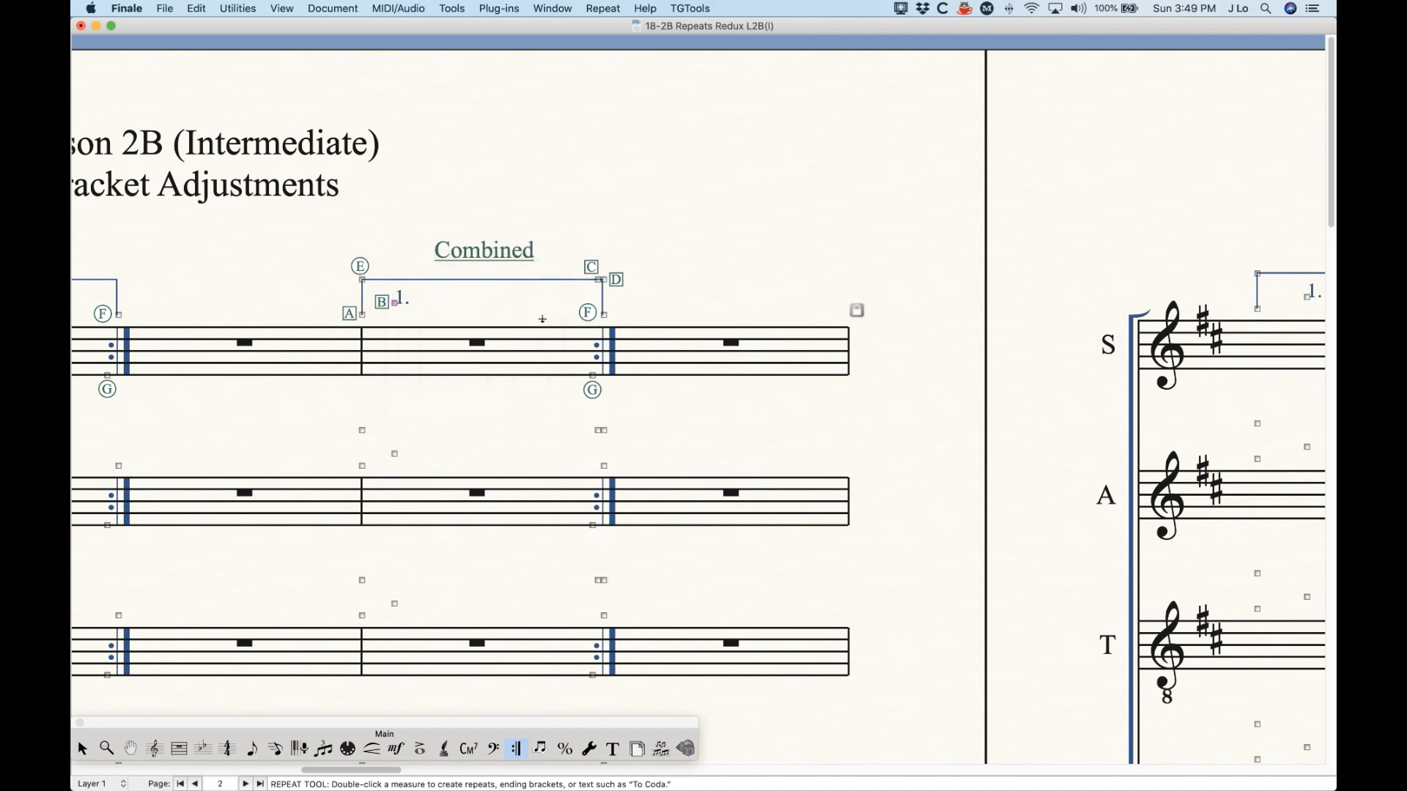
{"action": "key", "text": "super+z"}
{"action": "key", "text": "super+z"}
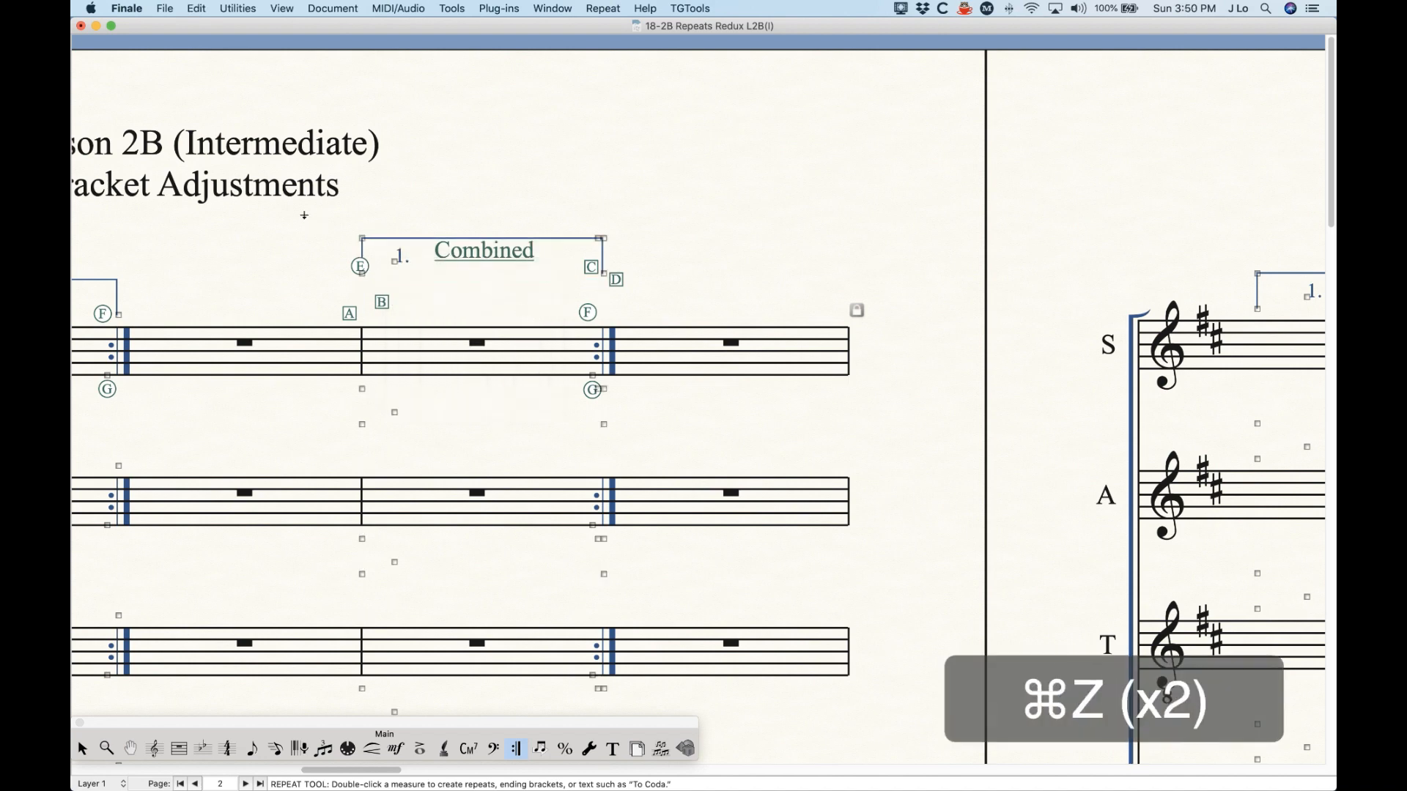
Undo the raising of the whole Combined bracket and its number.
{"action": "left_click_drag", "start_coordinate": [304, 214], "coordinate": [651, 292]}
{"action": "left_click", "coordinate": [547, 157]}
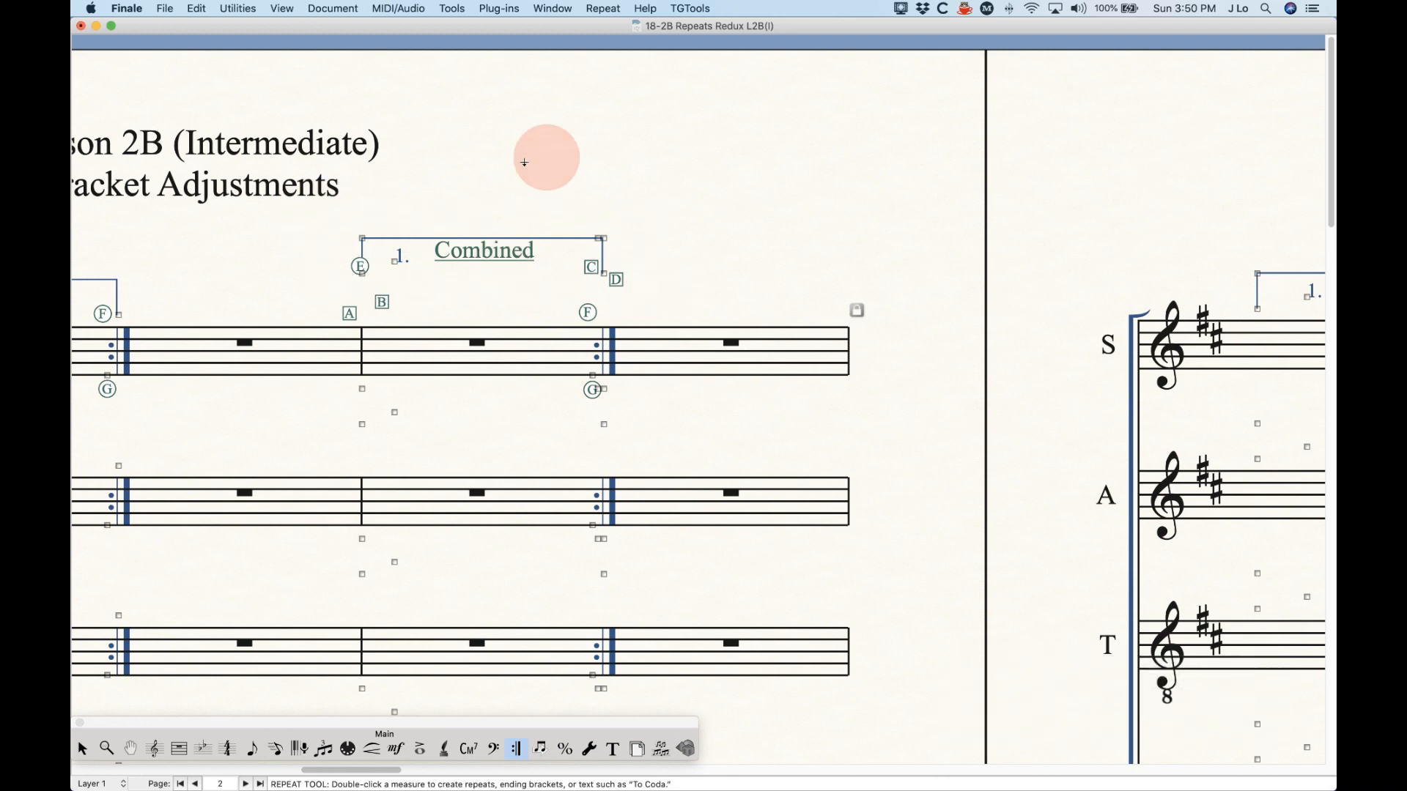
{"action": "key", "text": "super+z"}
Move the Combined bracket's handles E, B, C and D out of their original positions, undoing the first shift of D.
{"action": "left_click_drag", "start_coordinate": [395, 302], "coordinate": [375, 263]}
{"action": "mouse_move", "coordinate": [603, 279]}
{"action": "left_mouse_down"}
{"action": "mouse_move", "coordinate": [585, 274]}
{"action": "mouse_move", "coordinate": [618, 299]}
{"action": "left_mouse_up"}
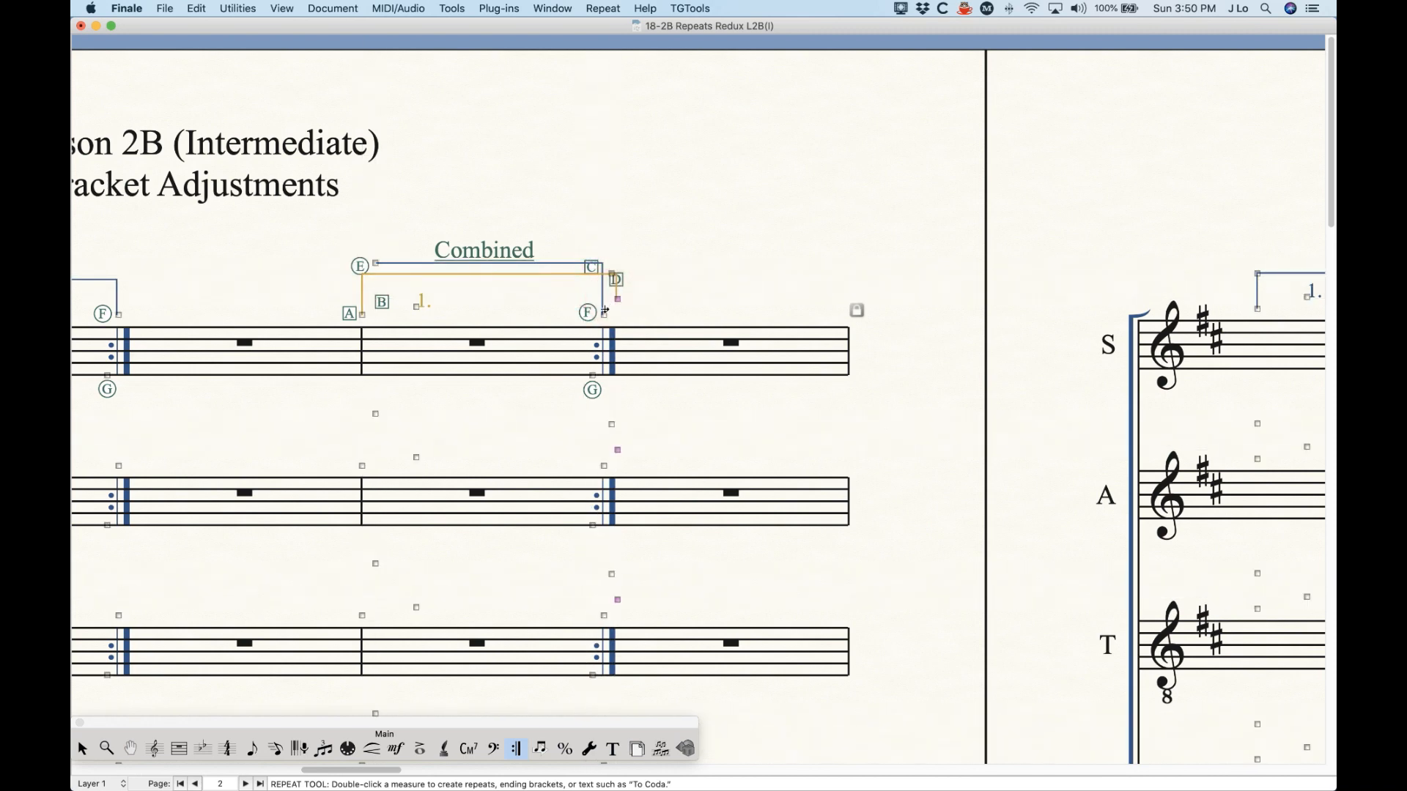
{"action": "key", "text": "super+z"}
{"action": "left_click", "coordinate": [592, 283]}
{"action": "left_click", "coordinate": [385, 189]}
Select all the handles of the Combined bracket together and reset their bracket positions in one operation.
{"action": "left_click_drag", "start_coordinate": [327, 230], "coordinate": [663, 327]}
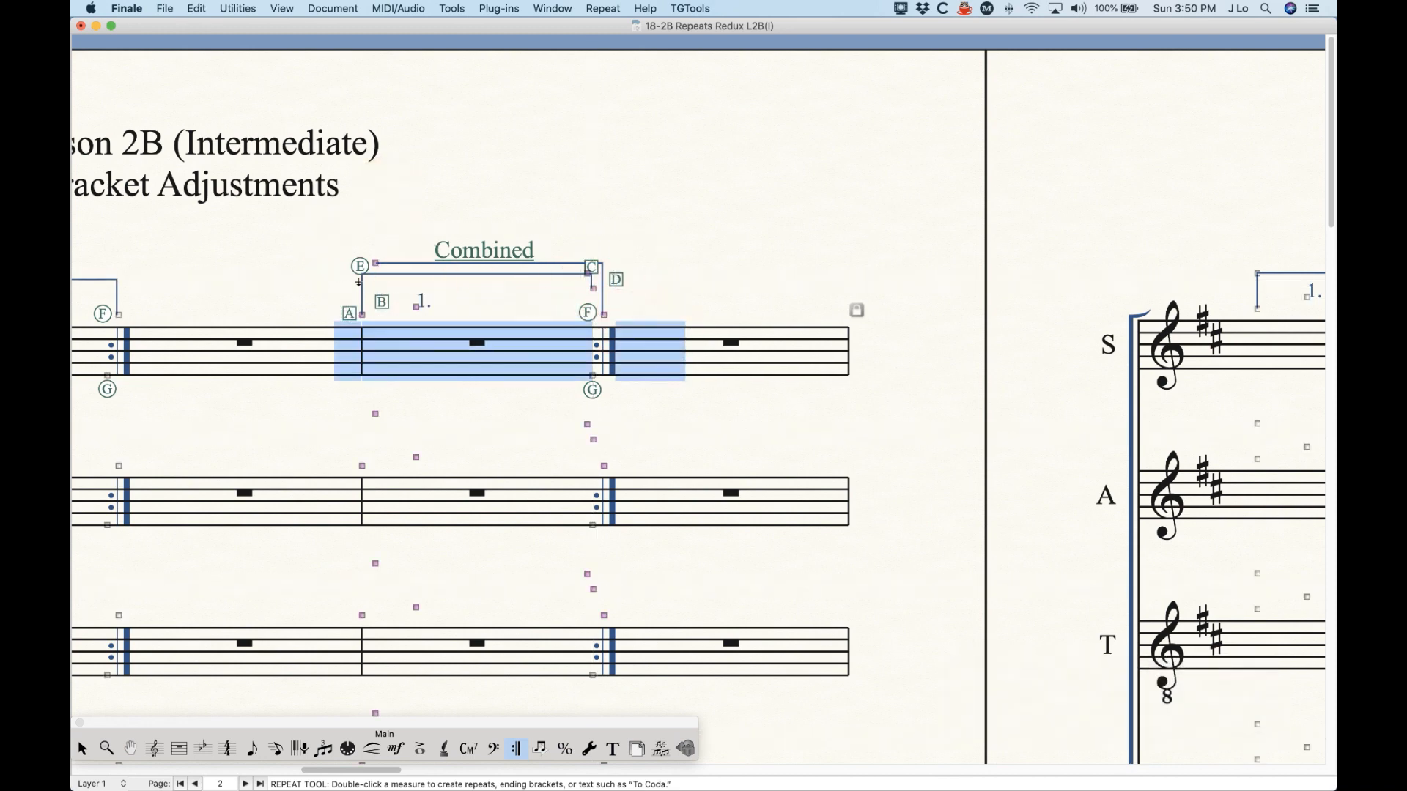
{"action": "right_click", "coordinate": [377, 264]}
{"action": "left_click", "coordinate": [436, 336]}
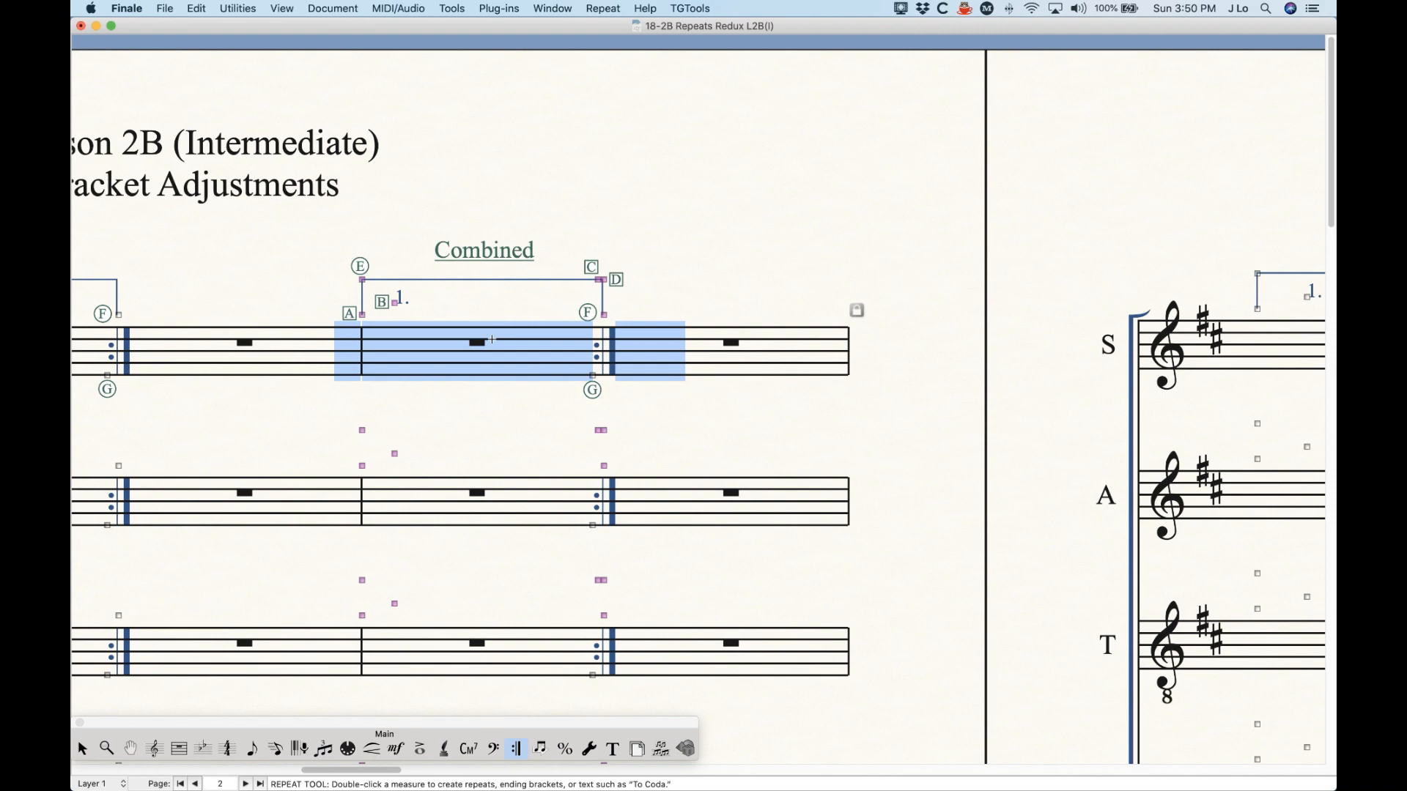
Examine the commands available for handle E of the Combined bracket, including Align Brackets, without applying any.
{"action": "scroll", "coordinate": [491, 339], "scroll_direction": "left", "scroll_amount": 10}
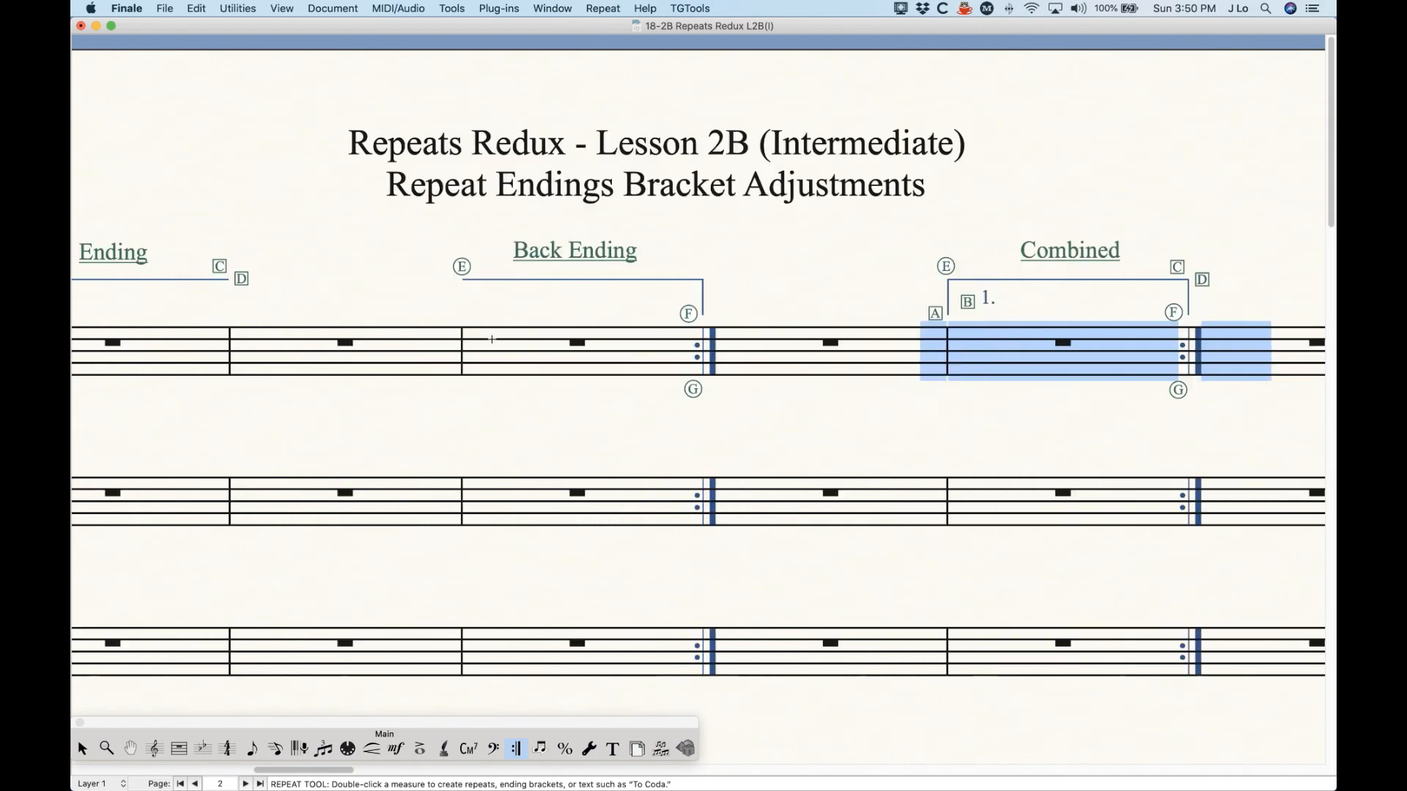
{"action": "scroll", "coordinate": [492, 340], "scroll_direction": "right", "scroll_amount": 6}
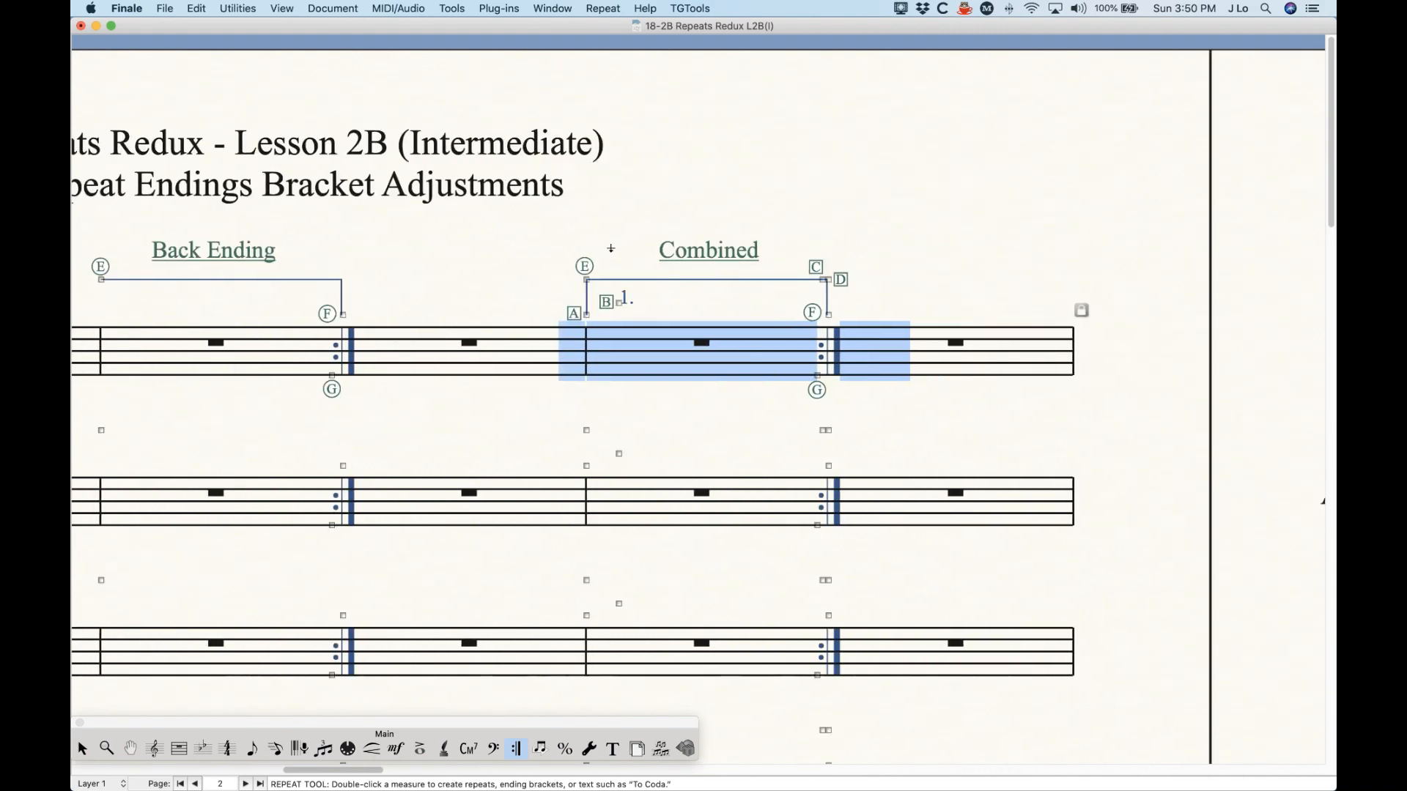
{"action": "left_click", "coordinate": [611, 248]}
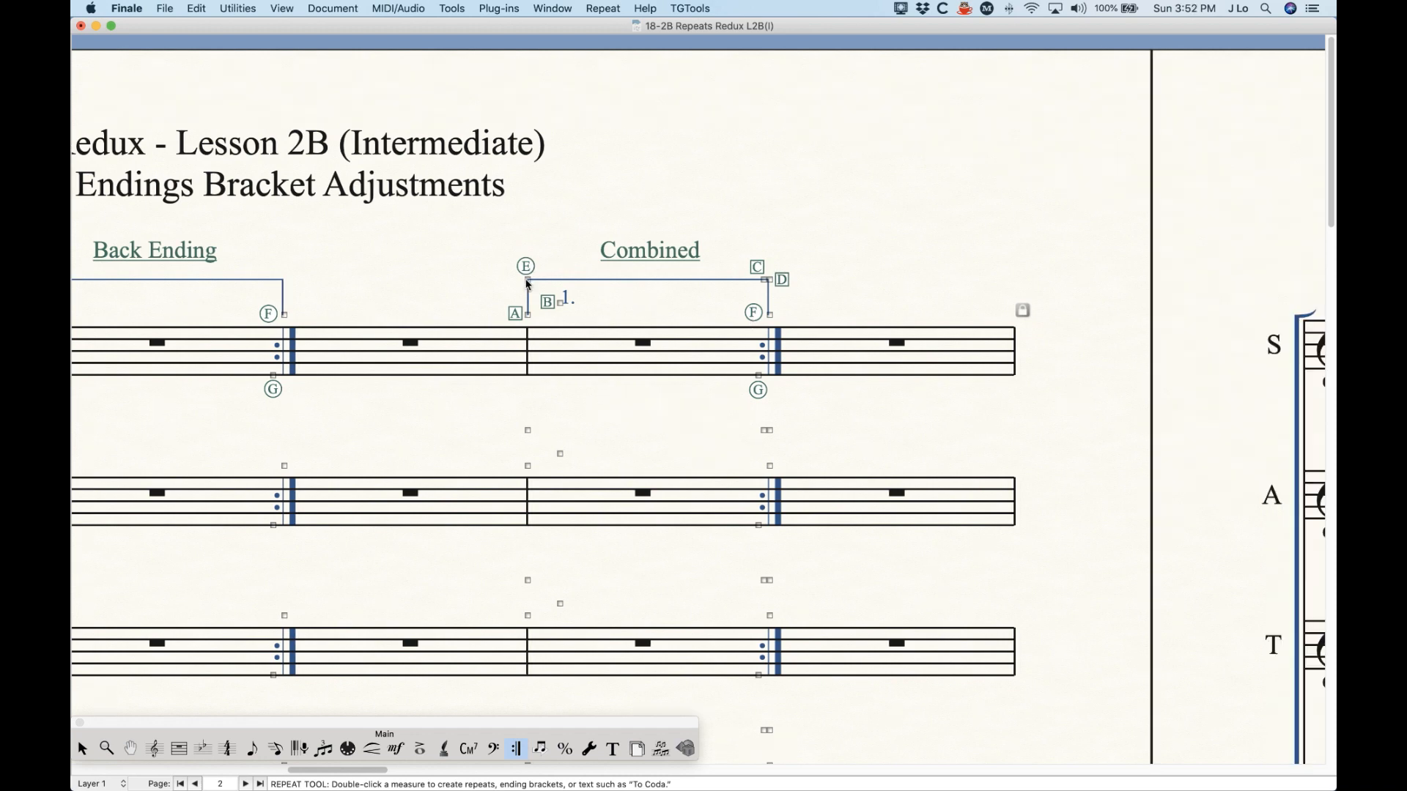
{"action": "right_click", "coordinate": [527, 281]}
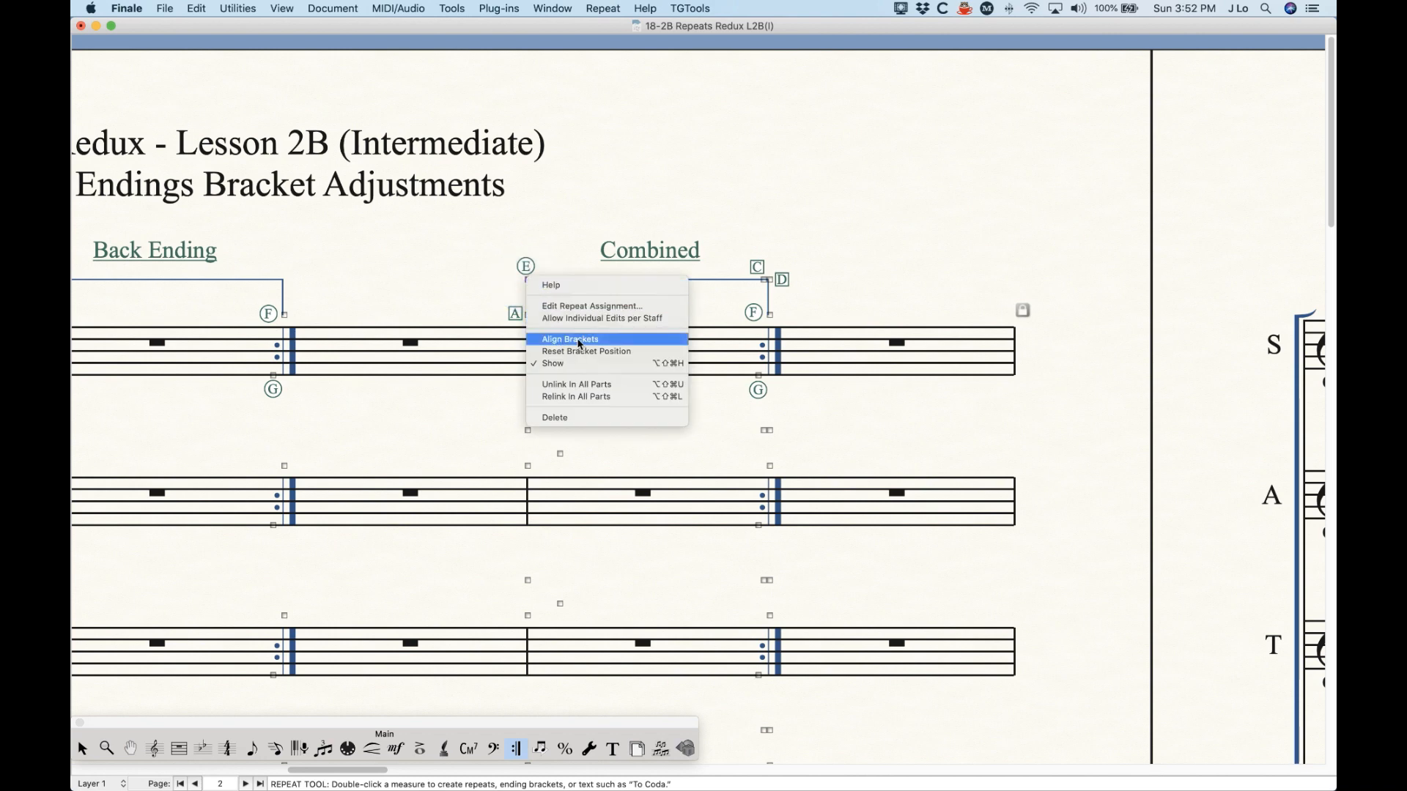
{"action": "left_click", "coordinate": [600, 203]}
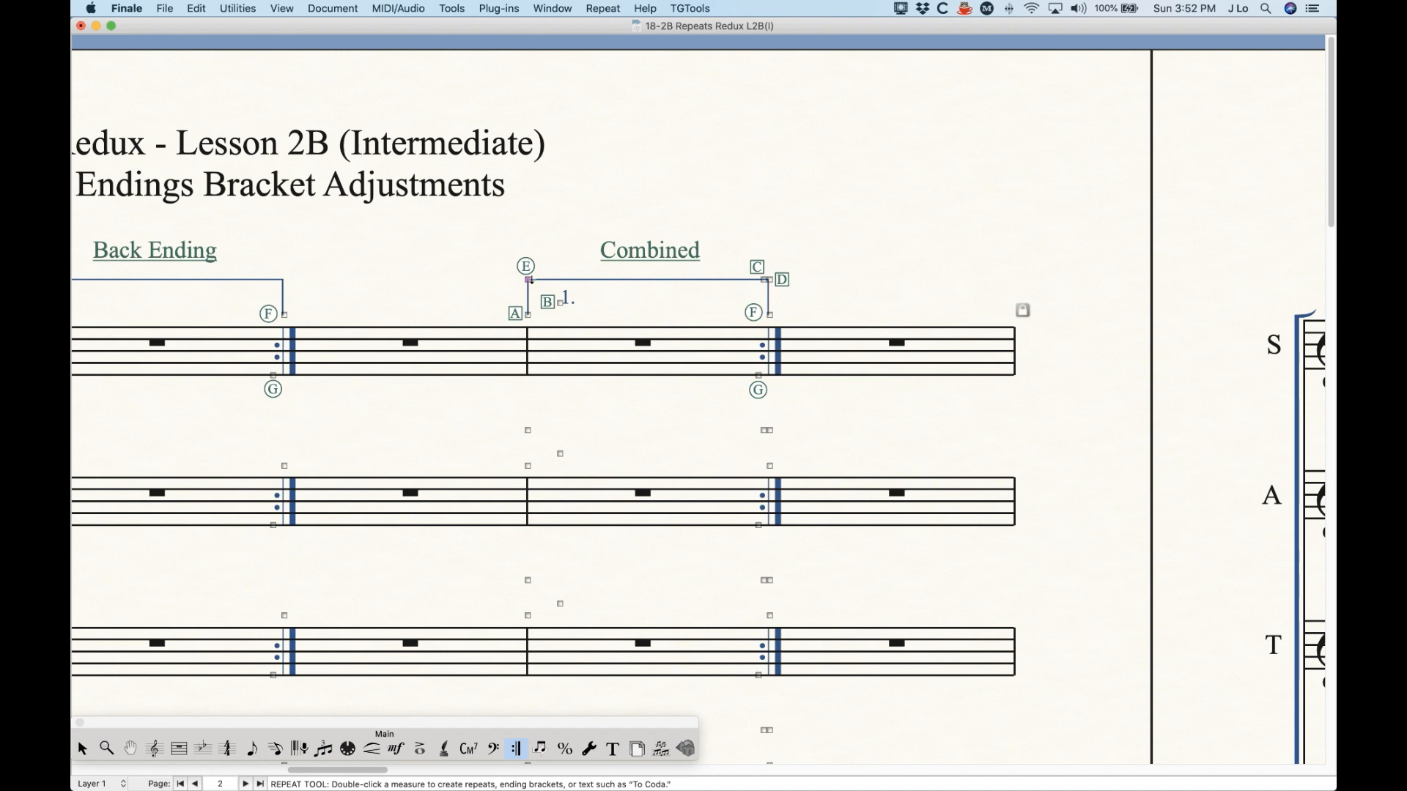
Raise handle E of the Combined bracket, apply Align Brackets to handles E, C and D, and undo both changes.
{"action": "left_click_drag", "start_coordinate": [528, 279], "coordinate": [528, 267]}
{"action": "key", "text": "super+z"}
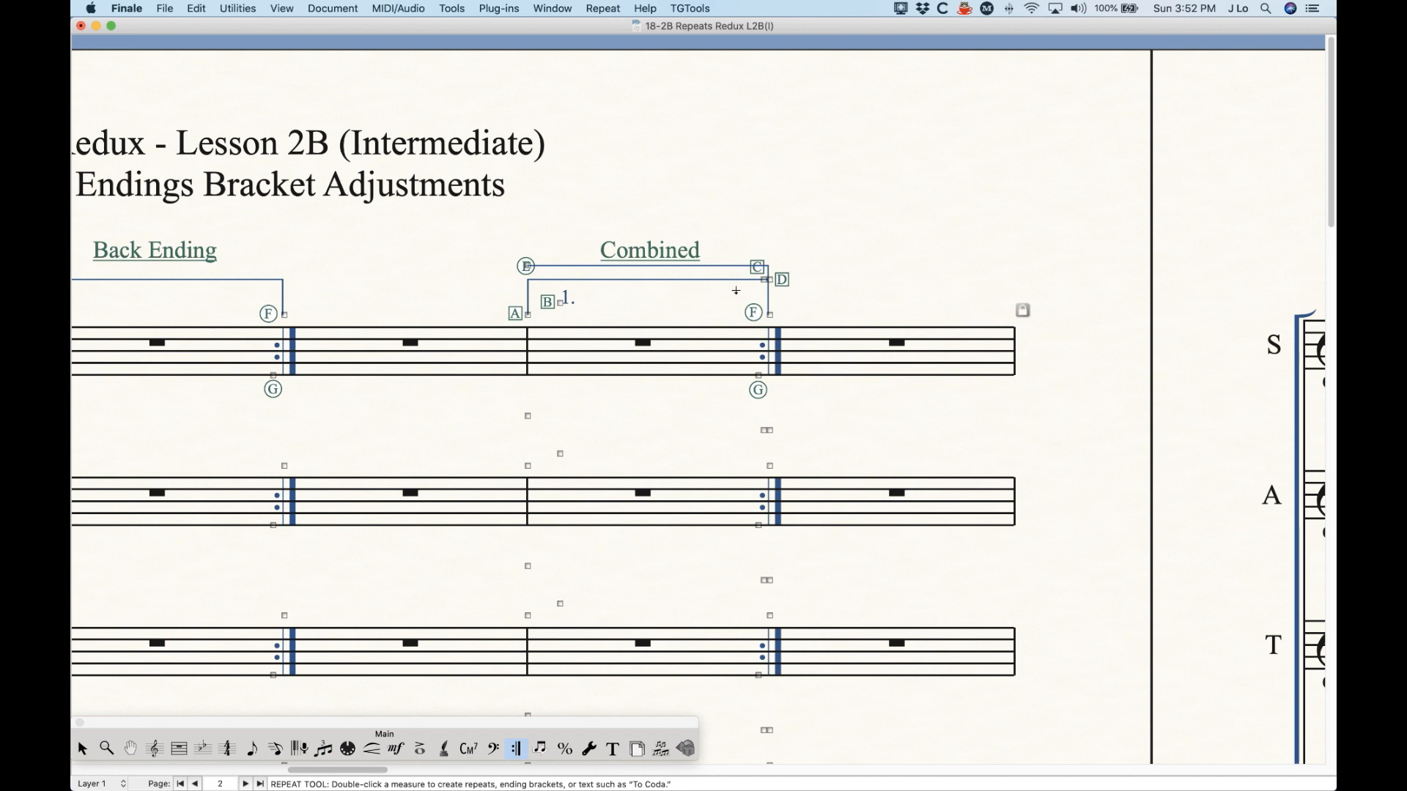
{"action": "left_click_drag", "start_coordinate": [512, 245], "coordinate": [822, 293]}
{"action": "right_click", "coordinate": [527, 266]}
{"action": "left_click", "coordinate": [570, 326]}
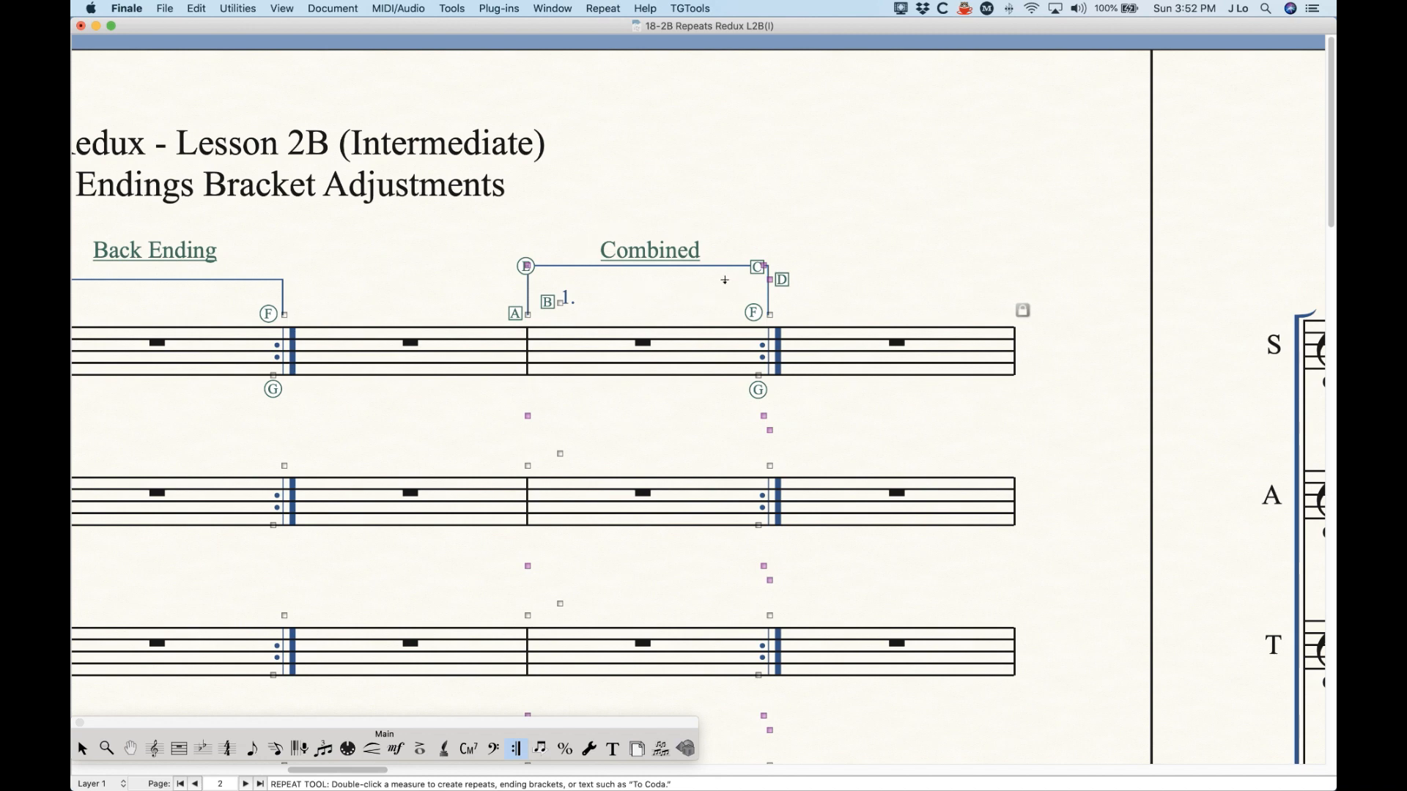
{"action": "key", "text": "super+z"}
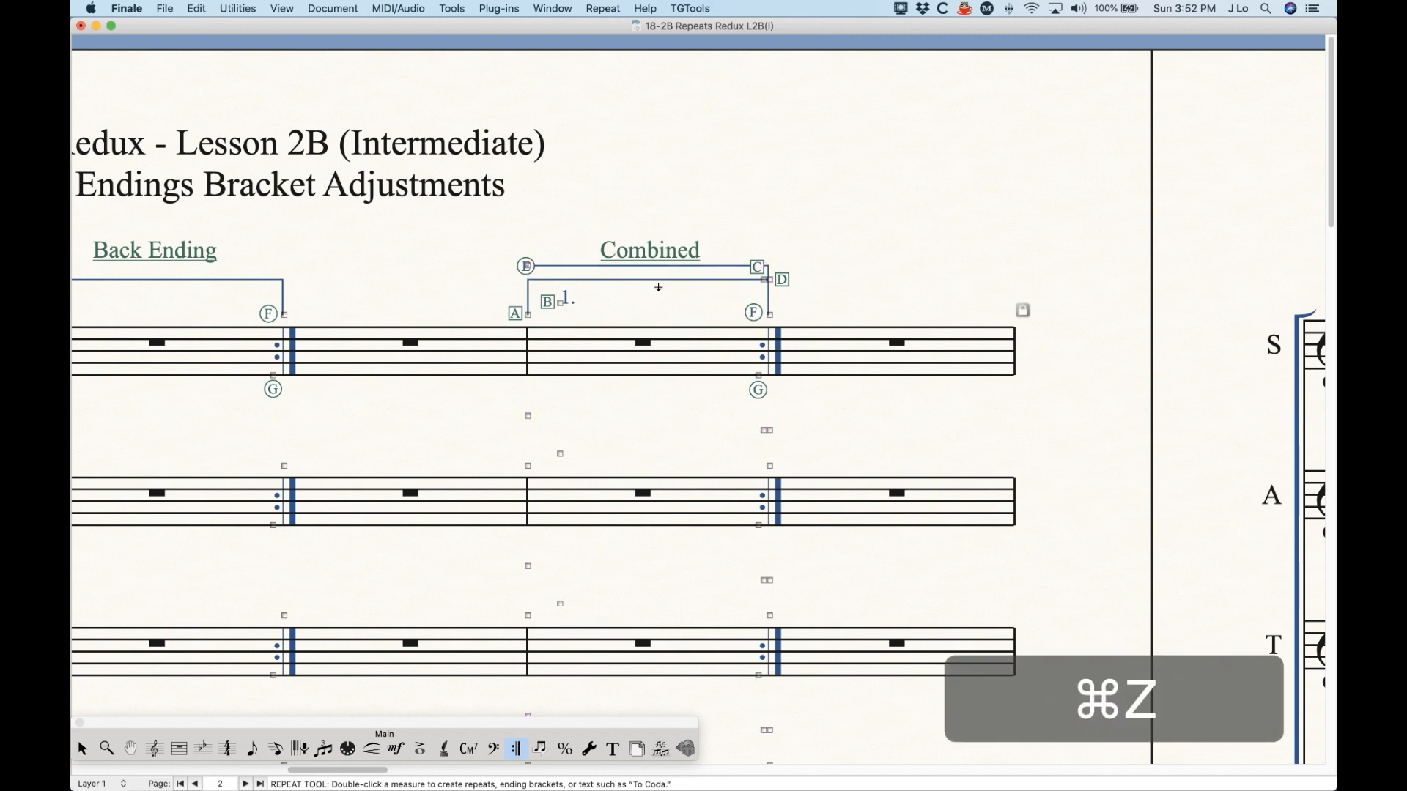
{"action": "key", "text": "super+z"}
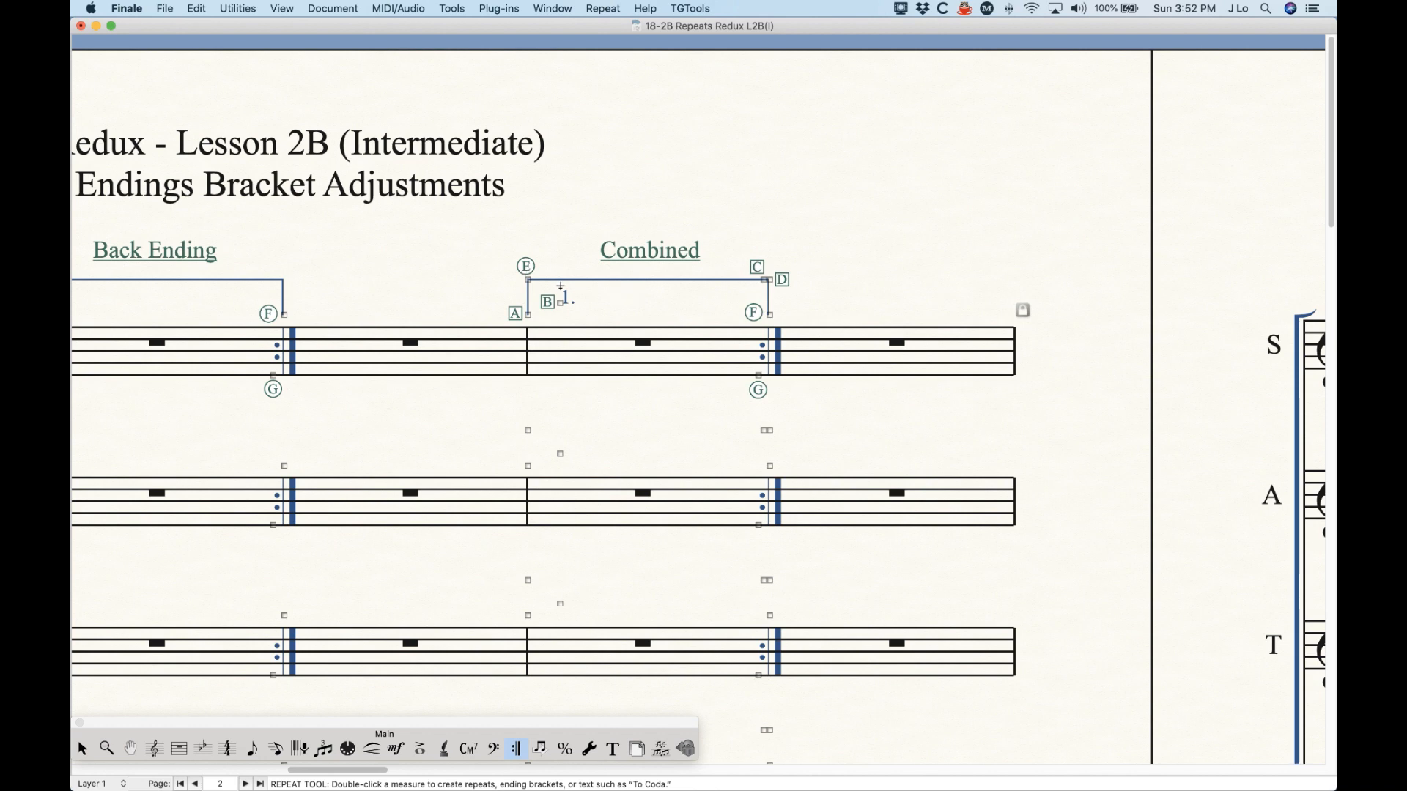
Lower handle E of the Combined bracket slightly and apply Align Brackets to handles E, C and D.
{"action": "key", "text": "shift"}
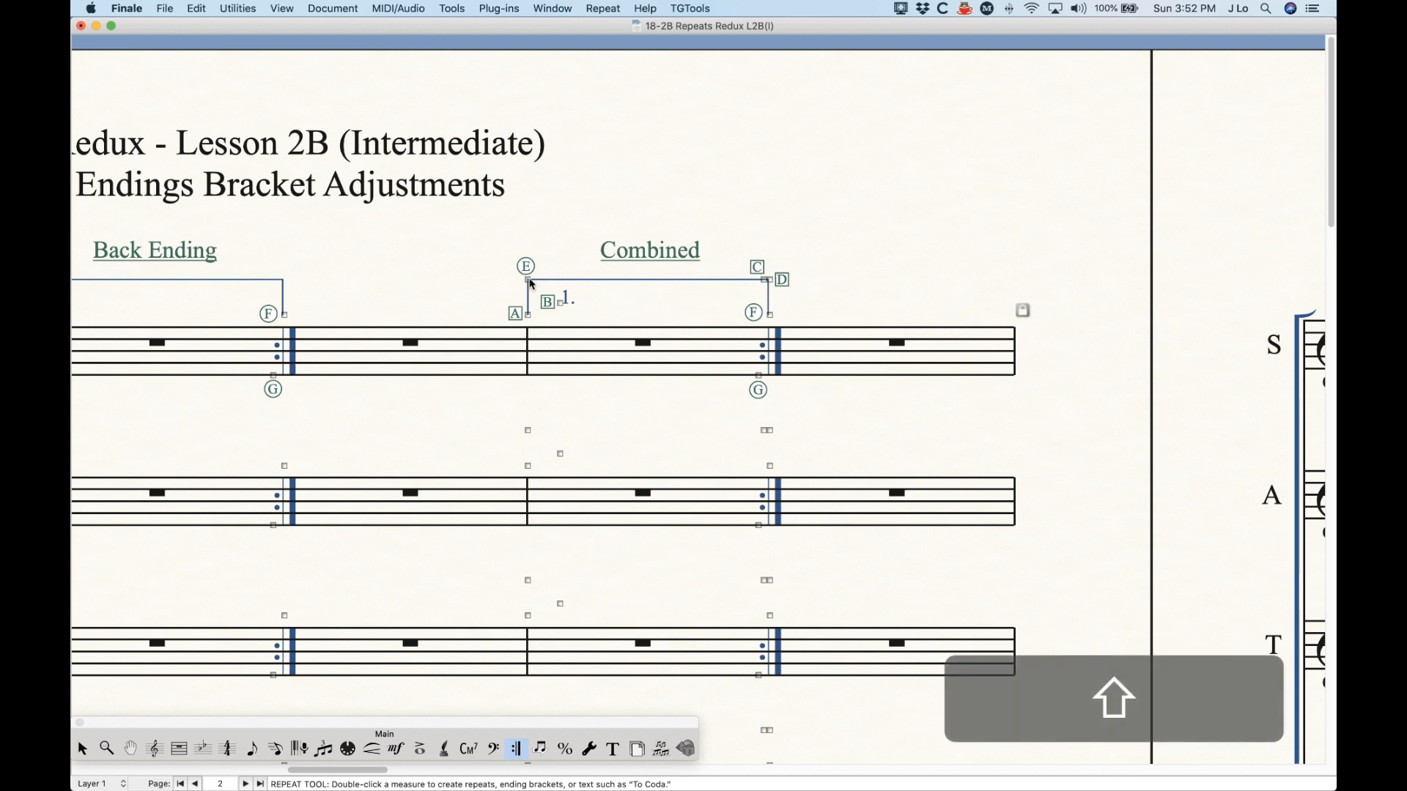
{"action": "left_click", "coordinate": [531, 285], "text": "shift"}
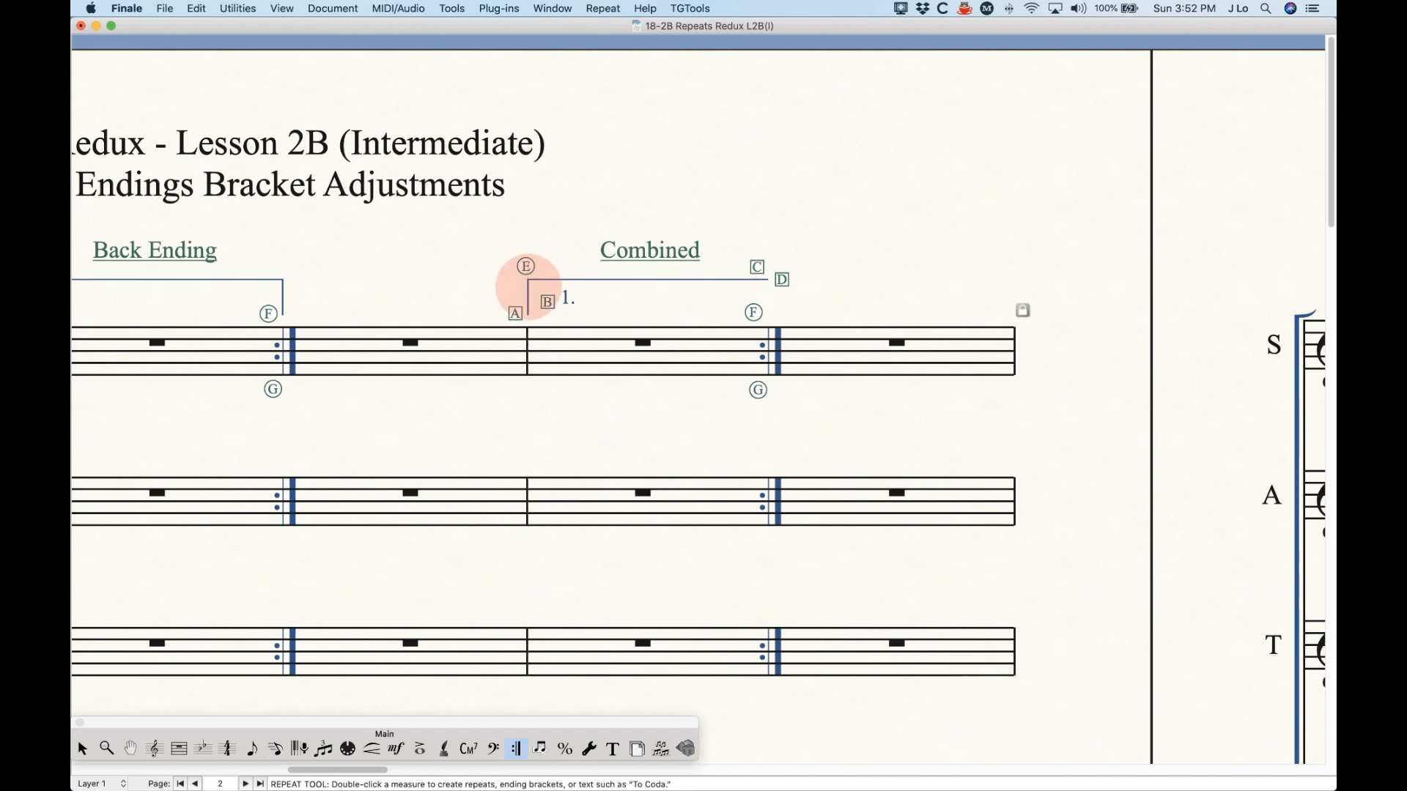
{"action": "left_click_drag", "start_coordinate": [528, 287], "coordinate": [528, 289]}
{"action": "left_click", "coordinate": [589, 308]}
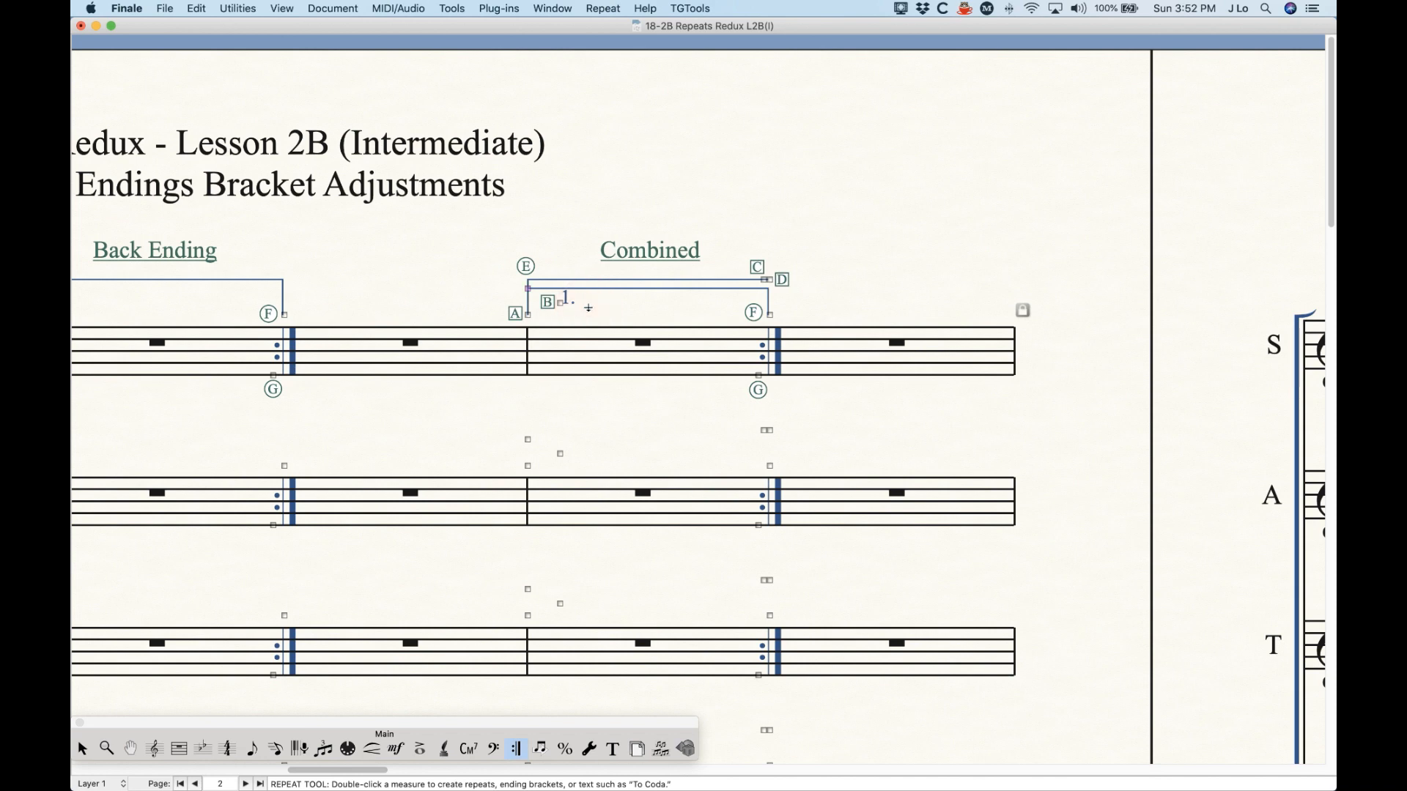
{"action": "left_click_drag", "start_coordinate": [497, 233], "coordinate": [794, 274]}
{"action": "left_click", "coordinate": [529, 290]}
{"action": "right_click", "coordinate": [528, 291]}
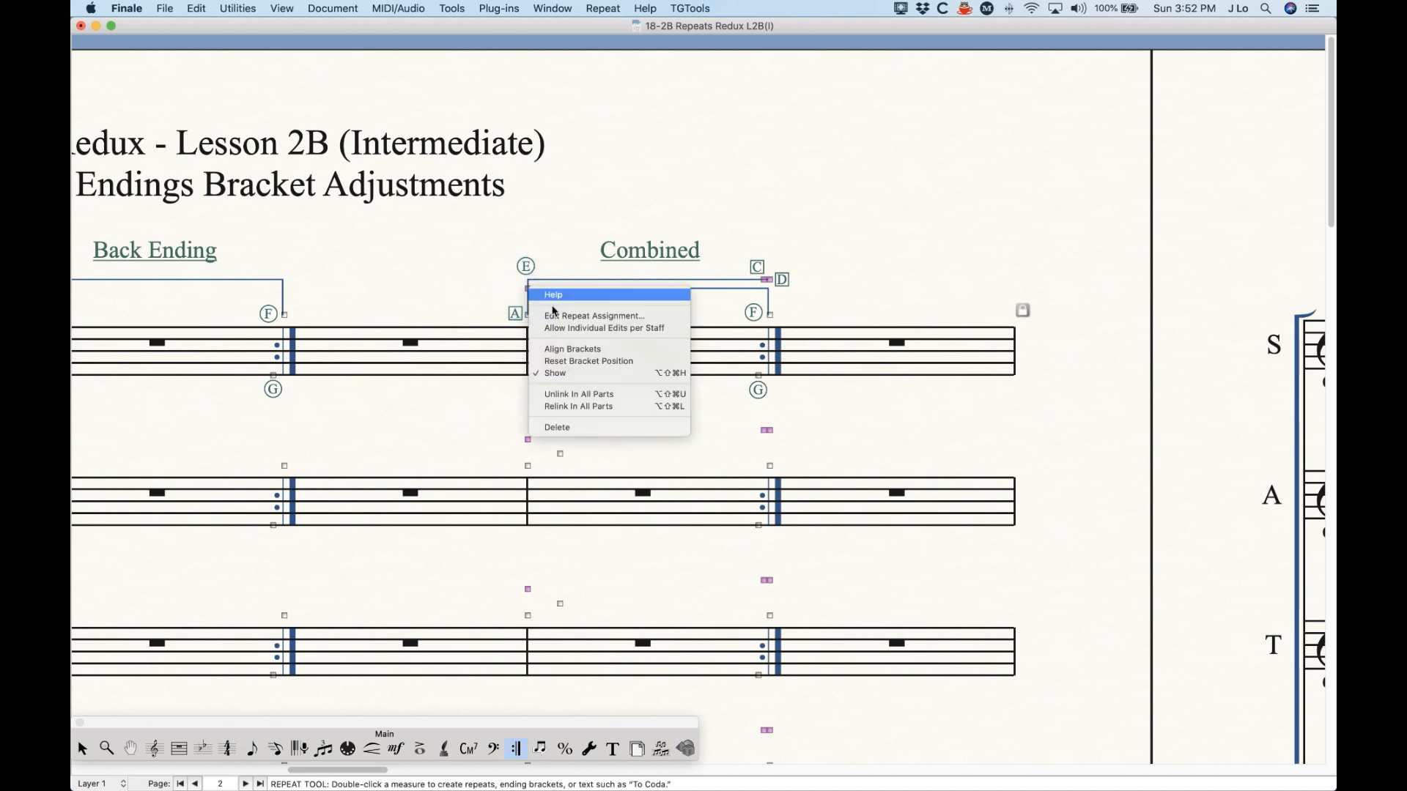
{"action": "left_click", "coordinate": [564, 349]}
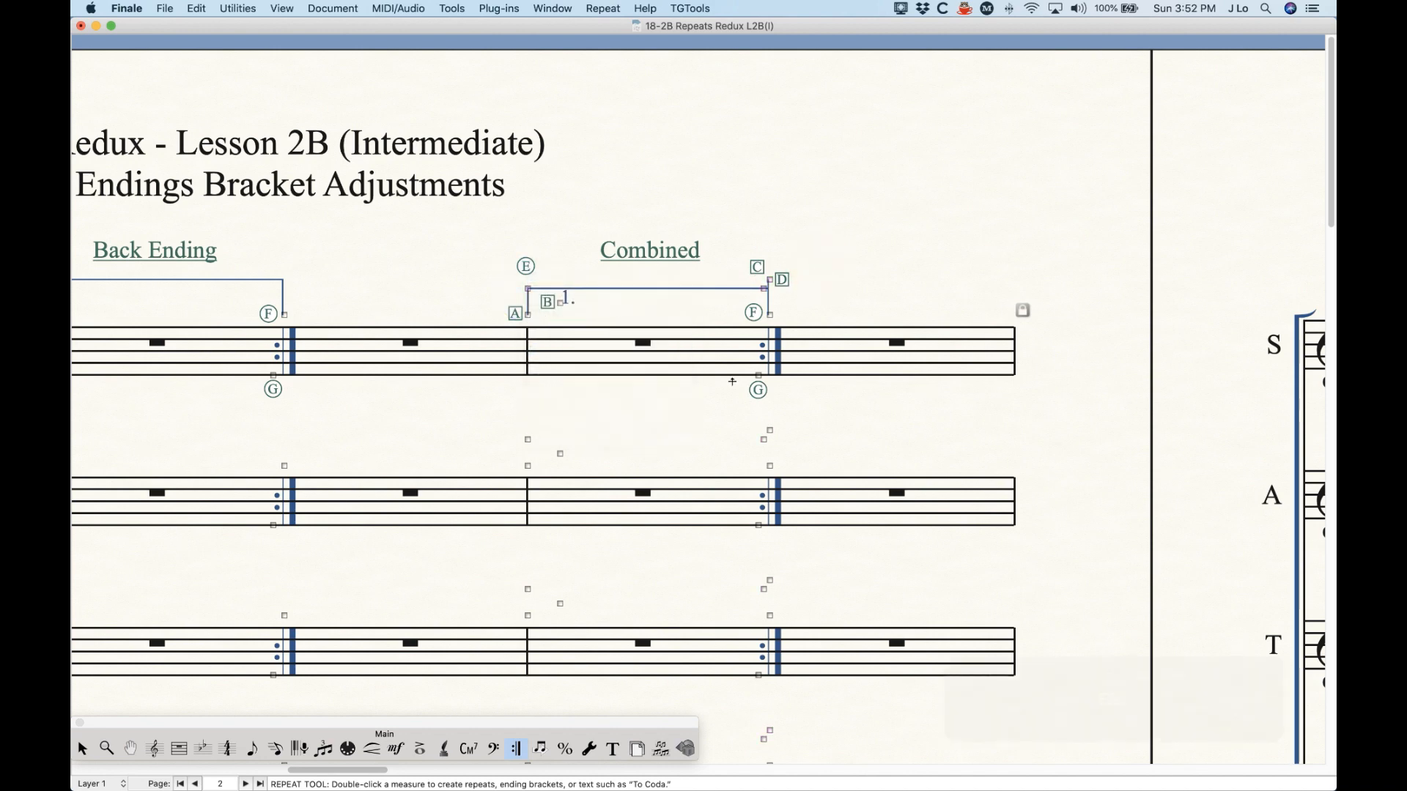
Check the Combined bracket up close with the Selection tool, and undo the alignment and the lowering of handle E.
{"action": "key", "text": "Escape"}
{"action": "key", "text": "super+equal"}
{"action": "key", "text": "super+equal"}
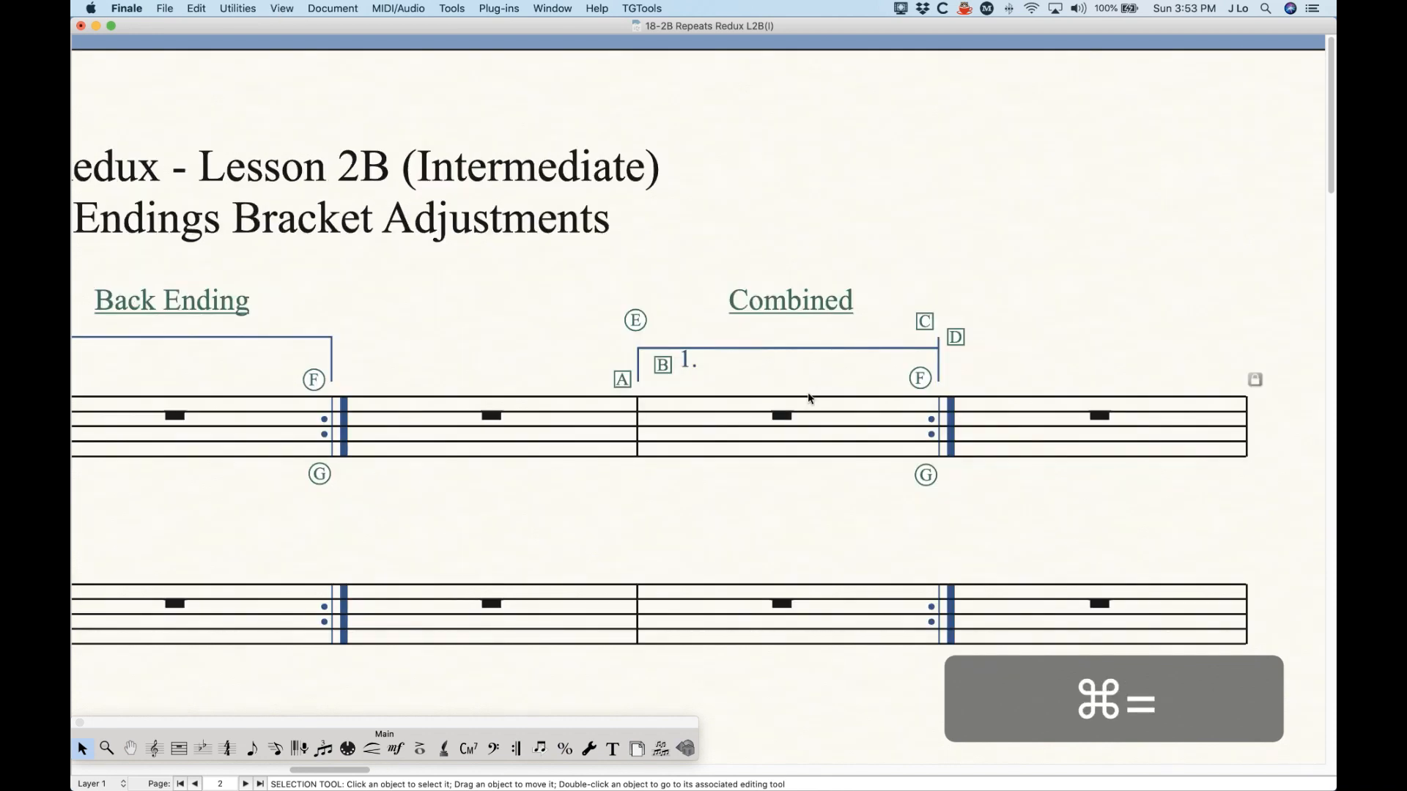
{"action": "scroll", "coordinate": [750, 410], "scroll_direction": "right", "scroll_amount": 4}
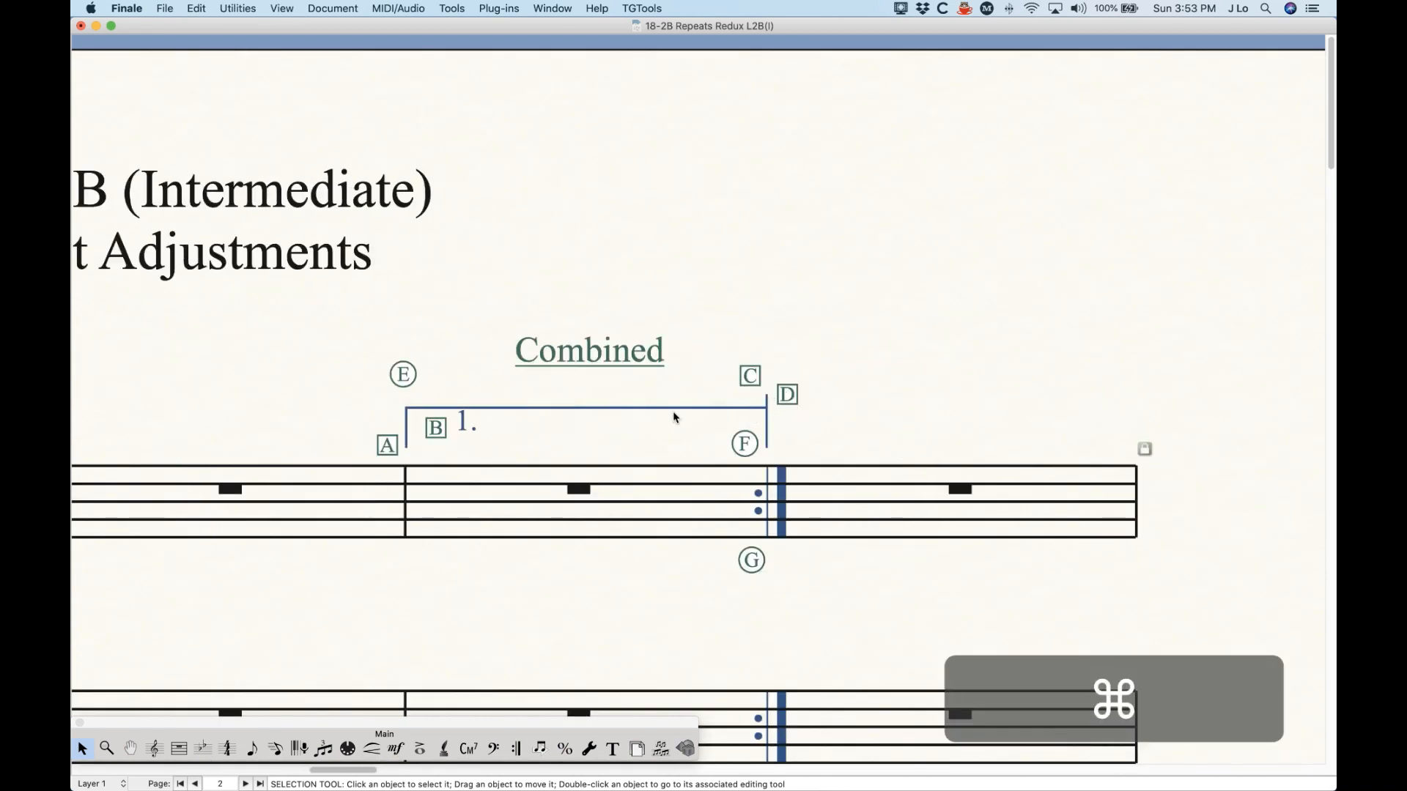
{"action": "key", "text": "super+z"}
{"action": "key", "text": "super+z"}
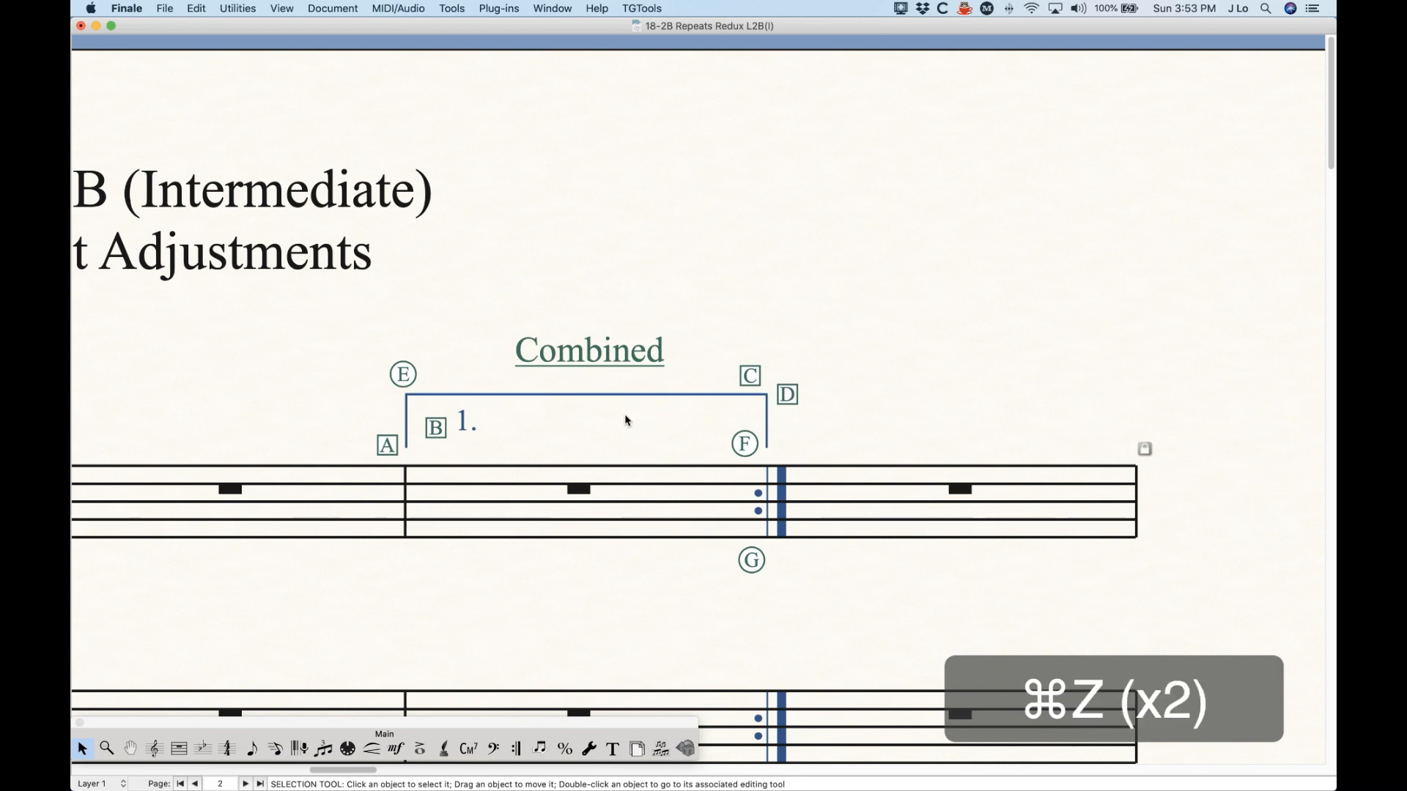
Return to the Repeat tool and review the Align Brackets and Reset Bracket Position commands of handle E.
{"action": "left_click", "coordinate": [519, 748]}
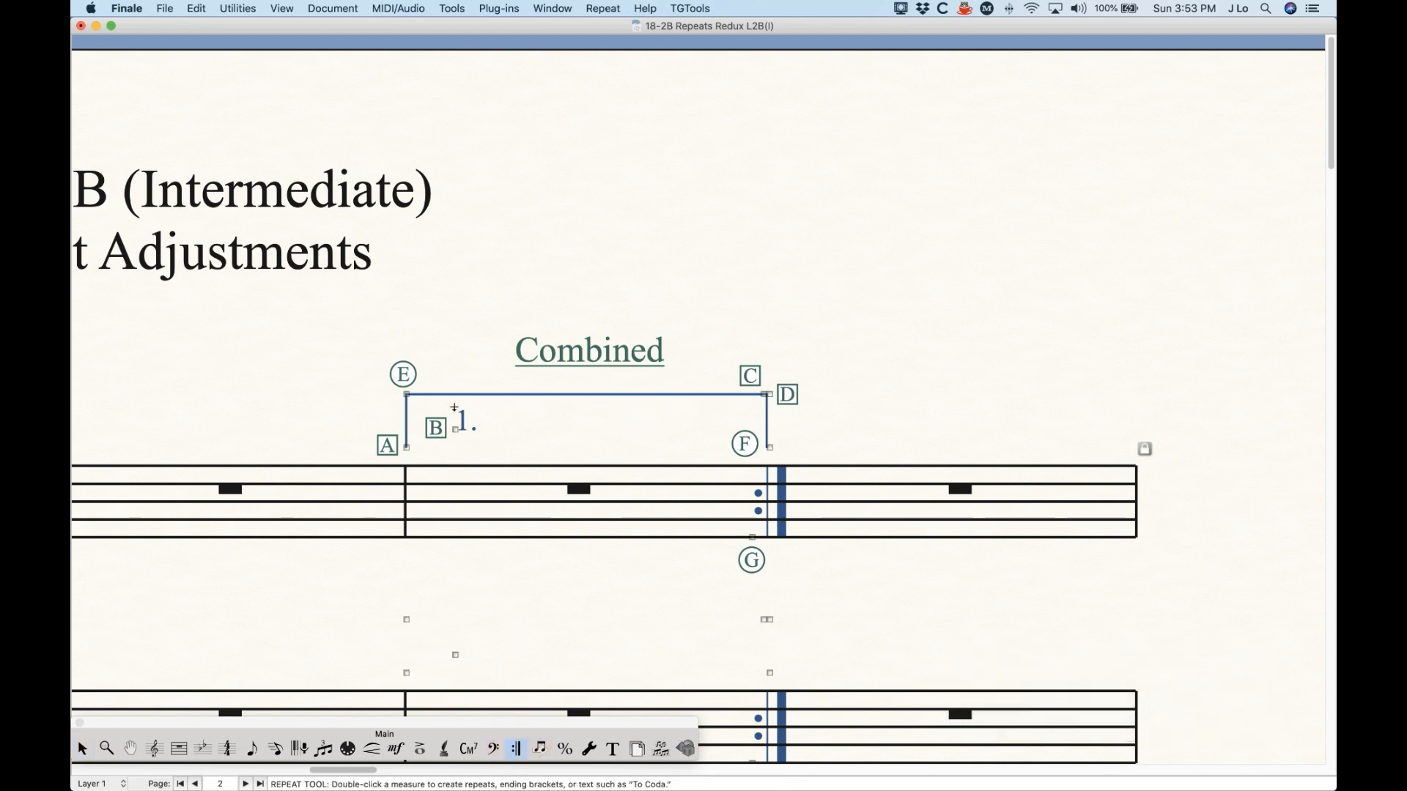
{"action": "right_click", "coordinate": [408, 394]}
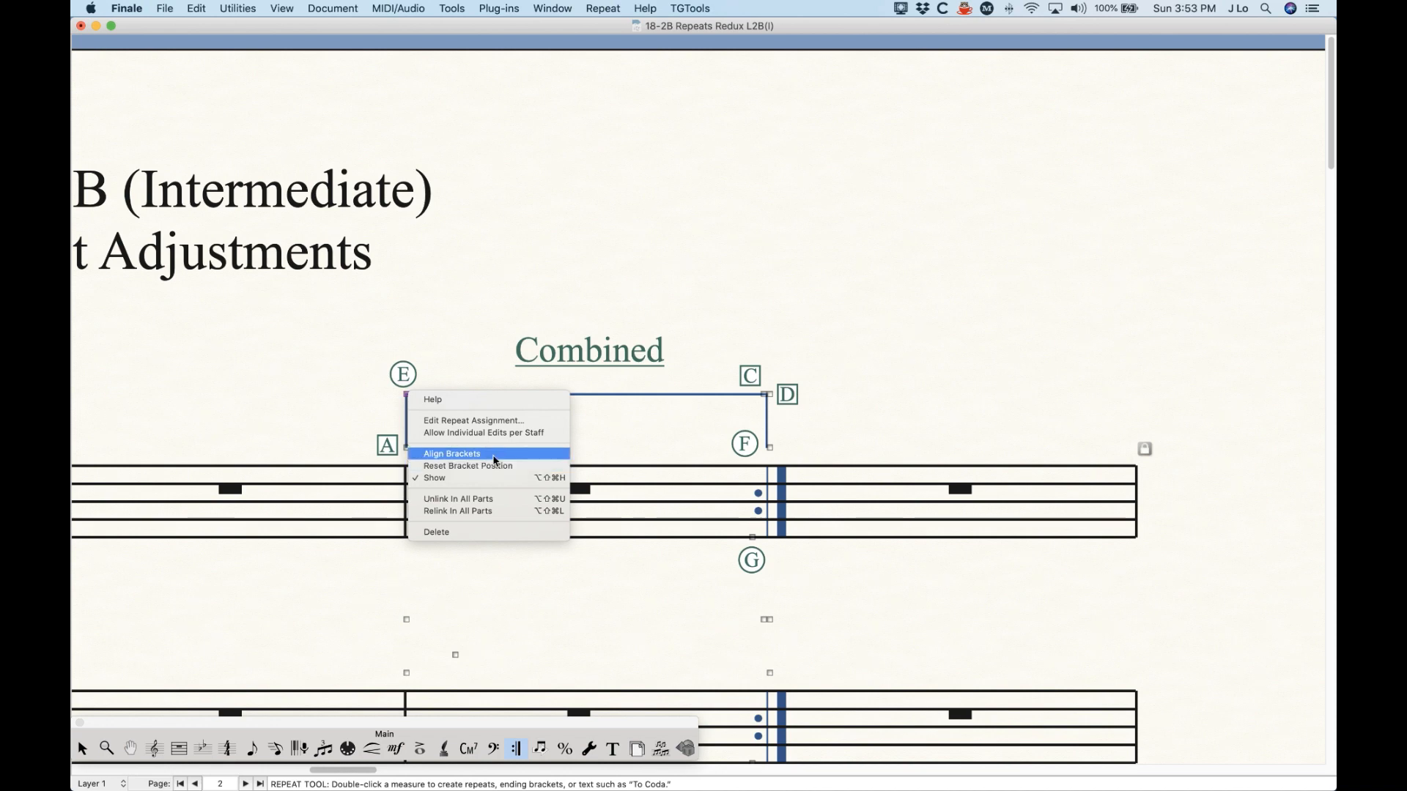
{"action": "left_click", "coordinate": [449, 343]}
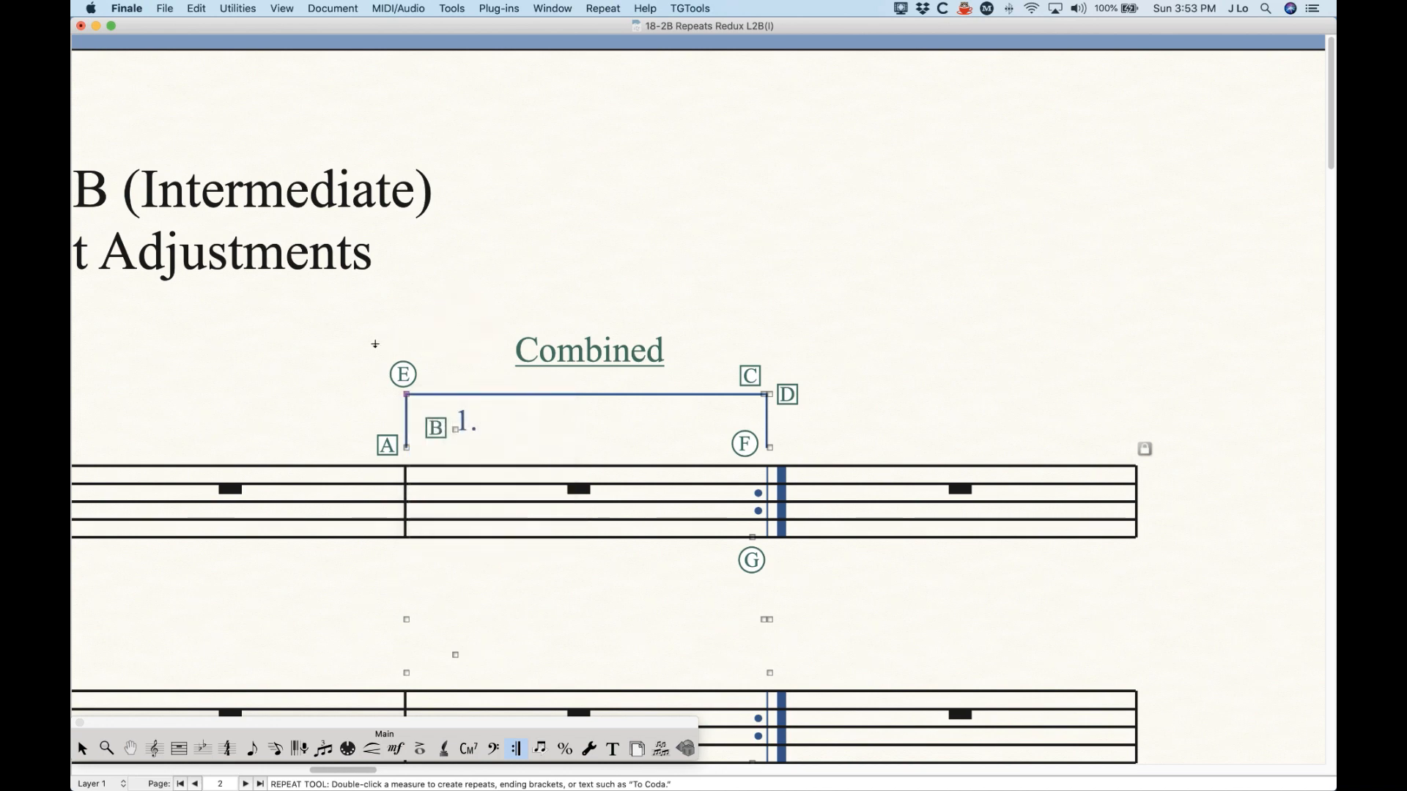
Raise the entire Combined bracket and its number by moving all its handles together, redraw the screen, and undo the move.
{"action": "key", "text": "super+equal"}
{"action": "key", "text": "super+minus"}
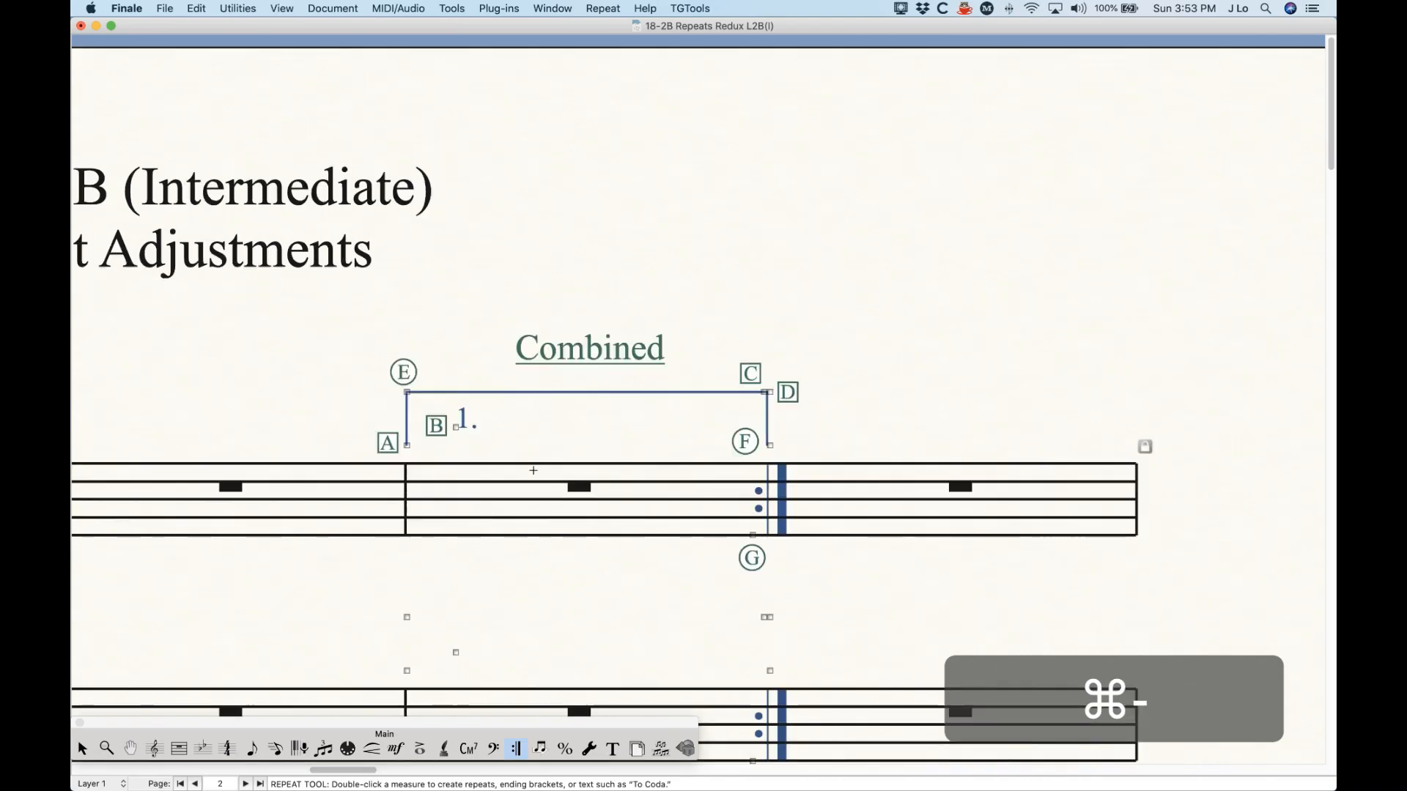
{"action": "key", "text": "super+minus"}
{"action": "key", "text": "super+minus"}
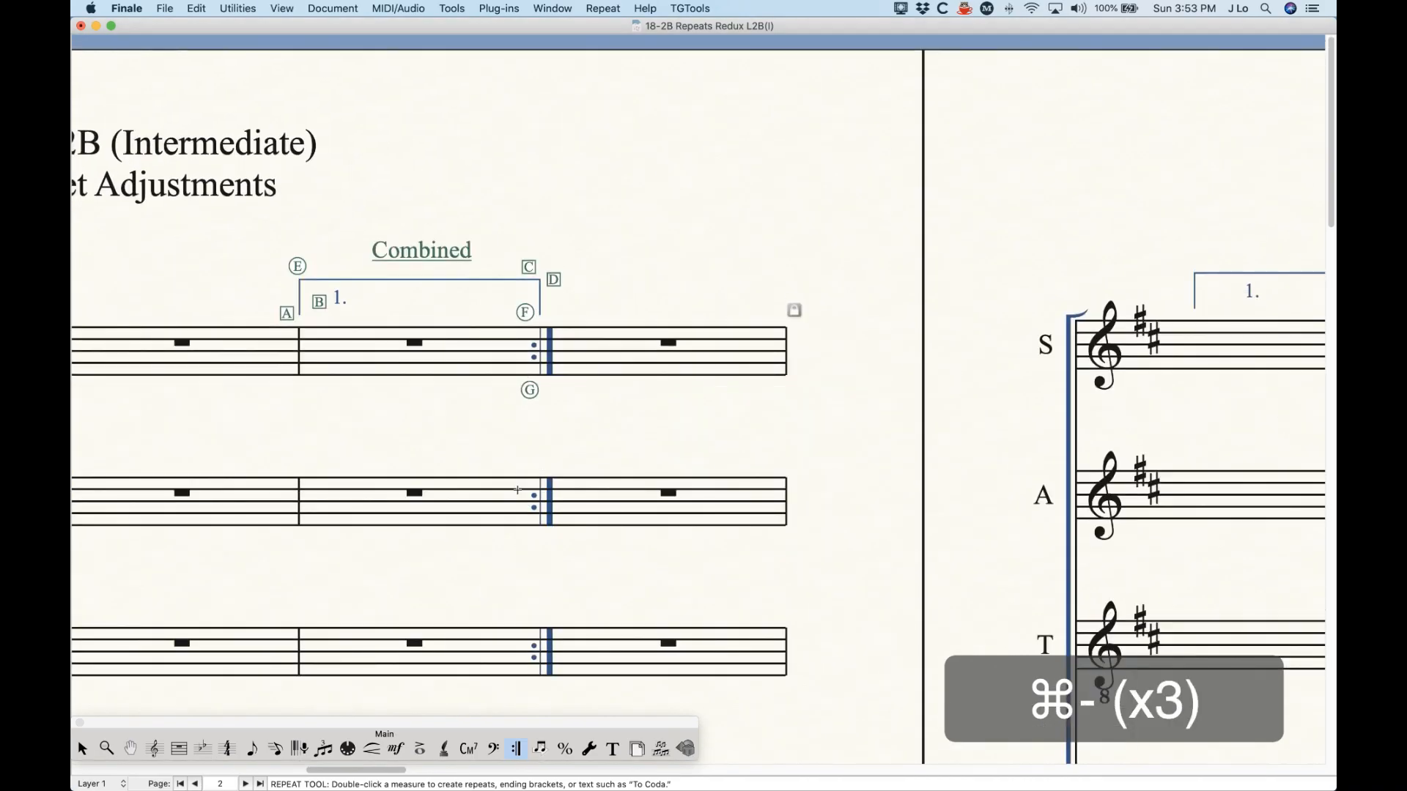
{"action": "scroll", "coordinate": [517, 490], "scroll_direction": "left", "scroll_amount": 8}
{"action": "left_click_drag", "start_coordinate": [557, 228], "coordinate": [827, 297]}
{"action": "key", "text": "shift"}
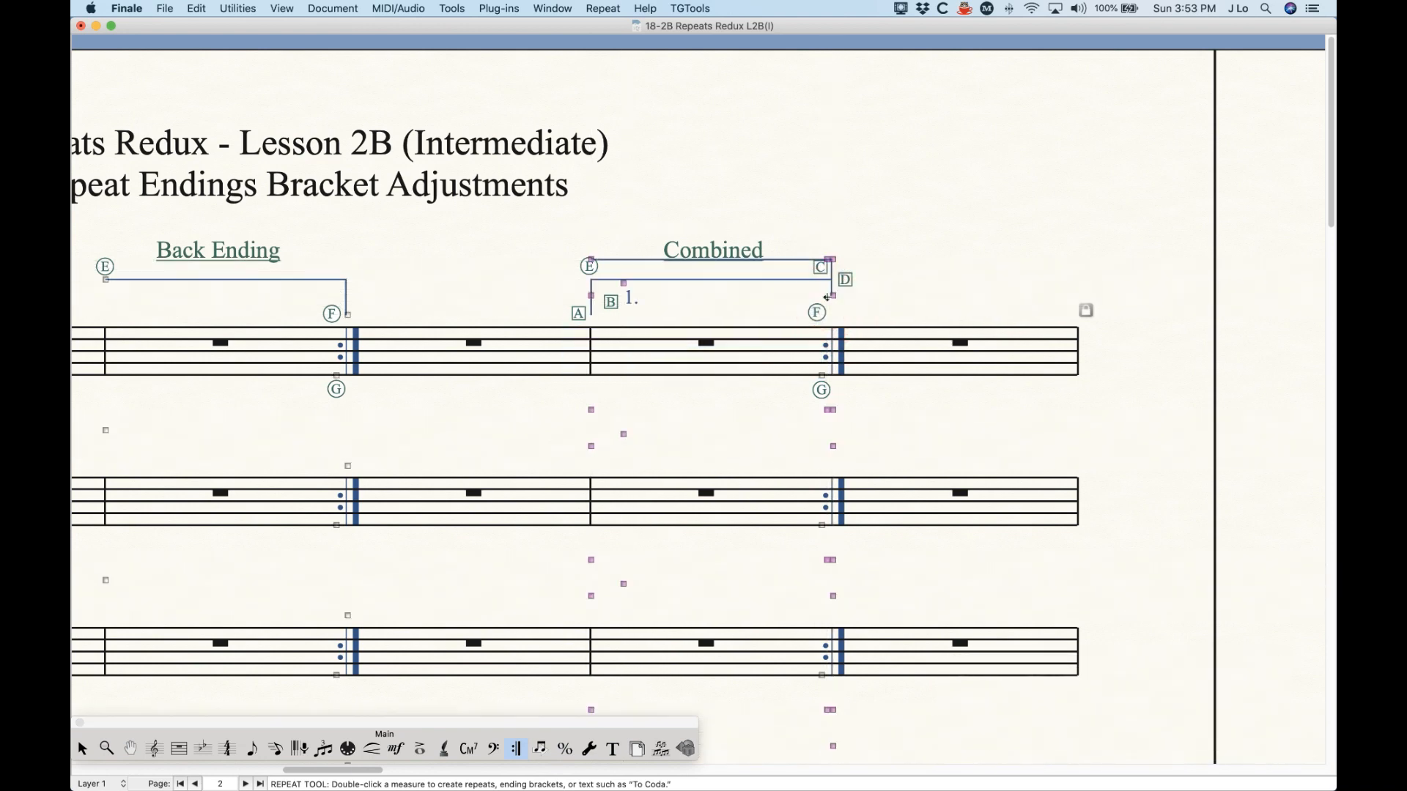
{"action": "key", "text": "super"}
{"action": "key", "text": "super+d"}
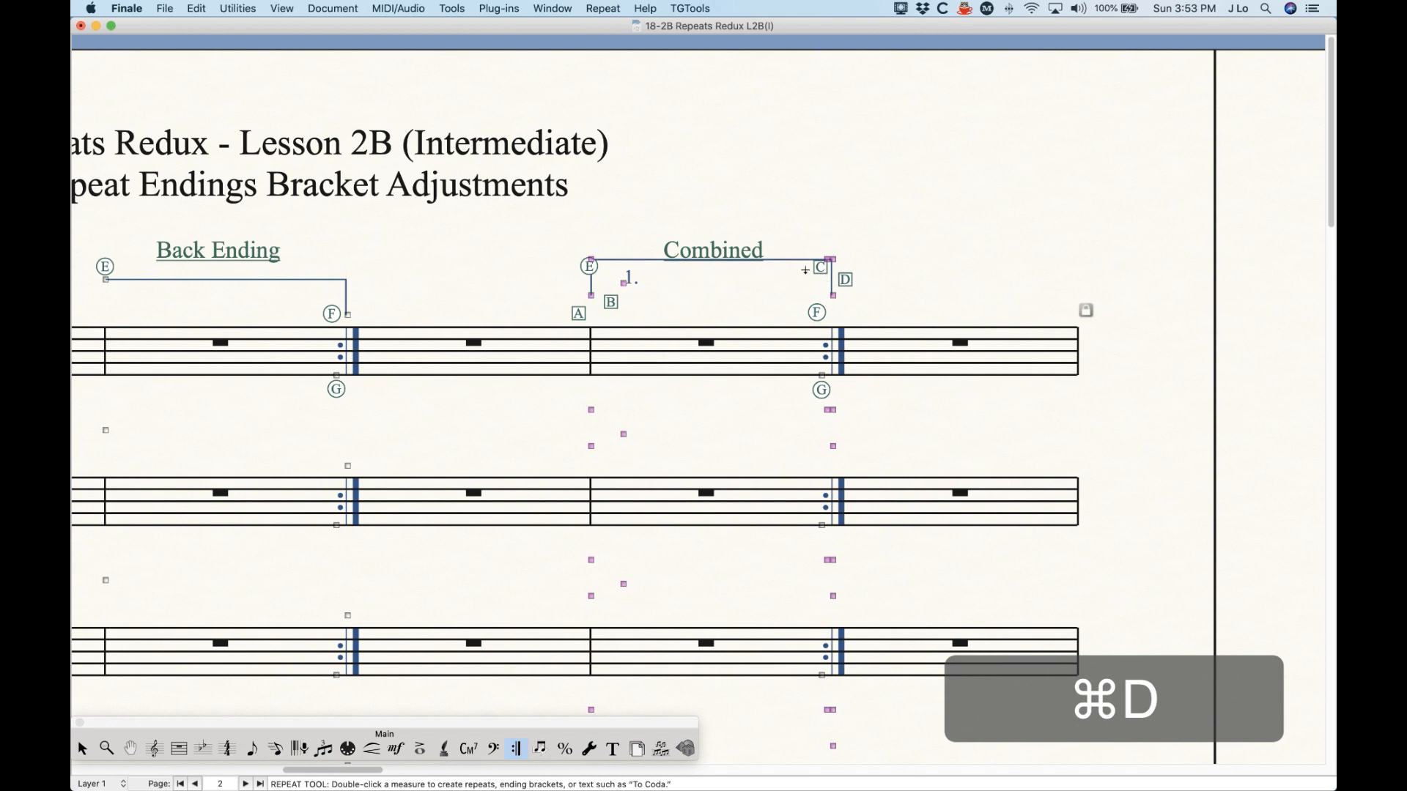
{"action": "key", "text": "super+z"}
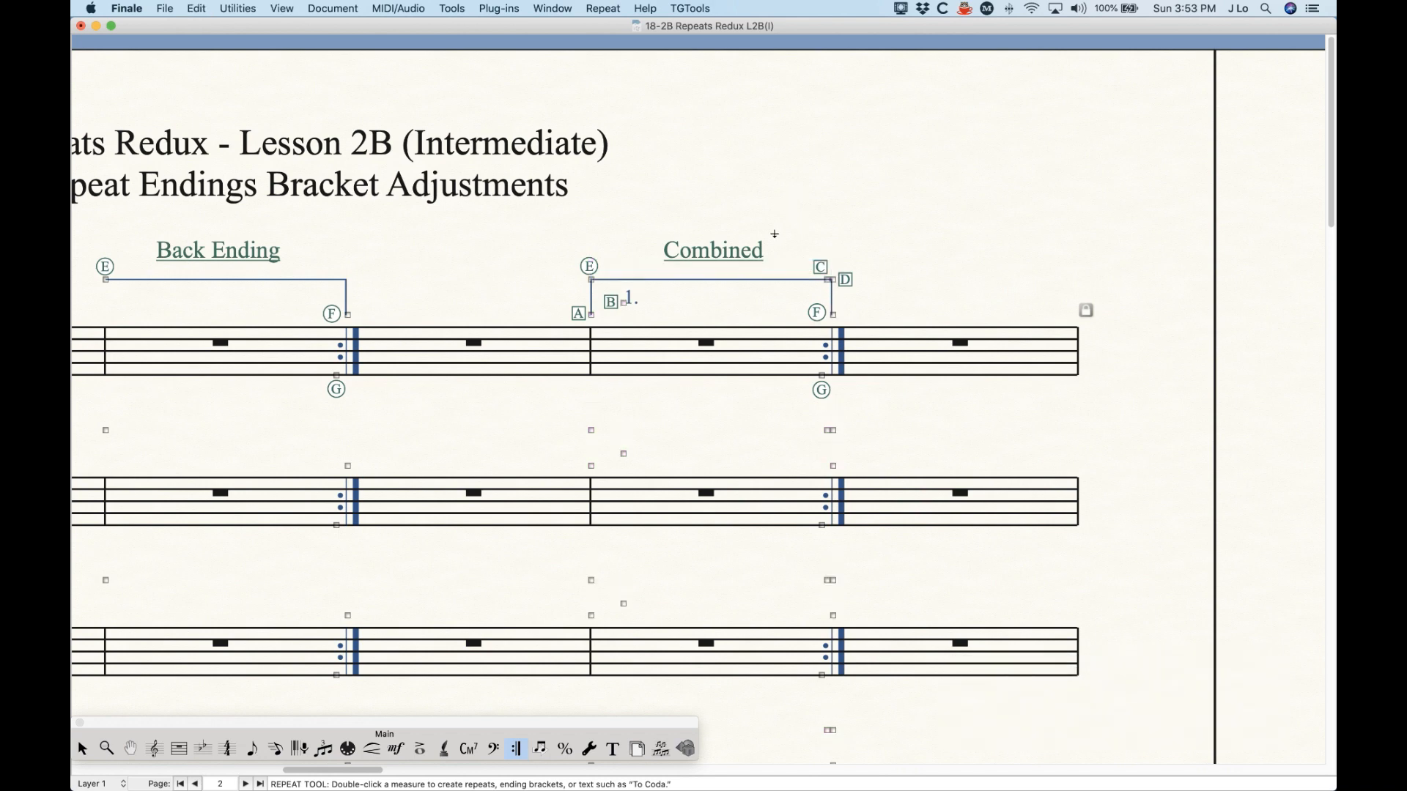
Move handles E, B, C, D and F of the Combined bracket out of alignment with each other.
{"action": "left_click_drag", "start_coordinate": [569, 244], "coordinate": [608, 301]}
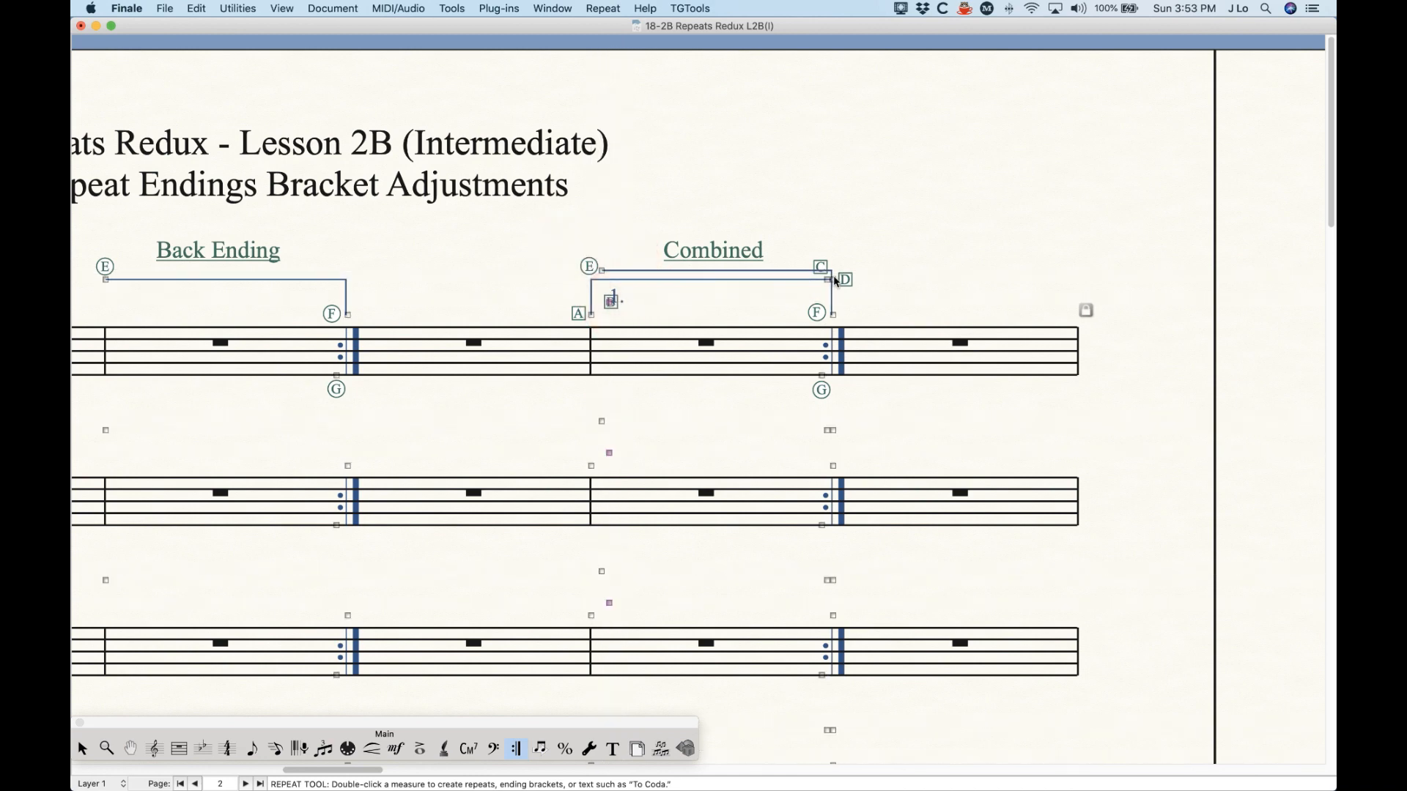
{"action": "left_click_drag", "start_coordinate": [820, 280], "coordinate": [812, 311]}
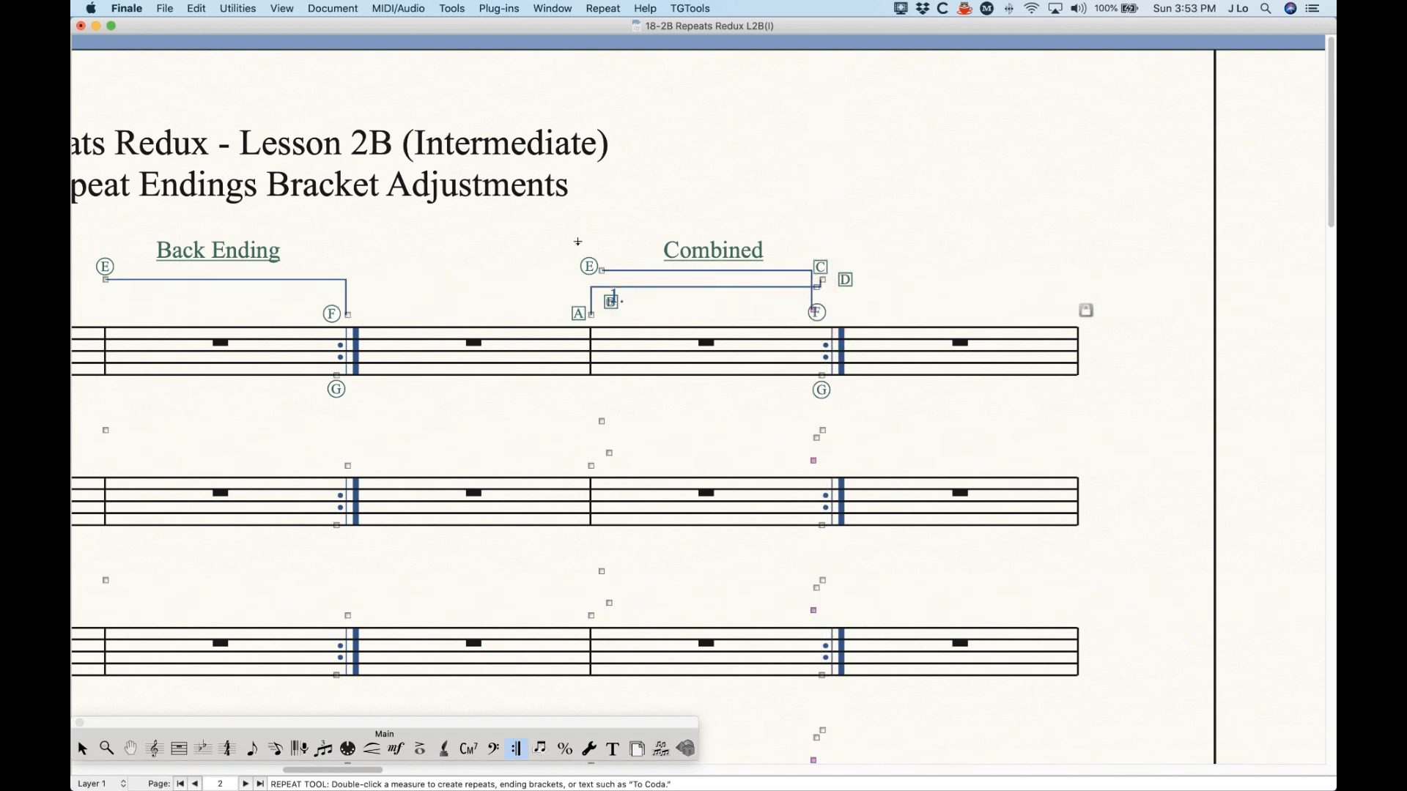
Select all the displaced handles of the Combined bracket, check the available reset command, and clear their manual positioning.
{"action": "left_click_drag", "start_coordinate": [532, 220], "coordinate": [924, 383]}
{"action": "right_click", "coordinate": [811, 284]}
{"action": "left_click", "coordinate": [762, 221]}
{"action": "left_click_drag", "start_coordinate": [560, 253], "coordinate": [870, 317]}
{"action": "right_click", "coordinate": [820, 289]}
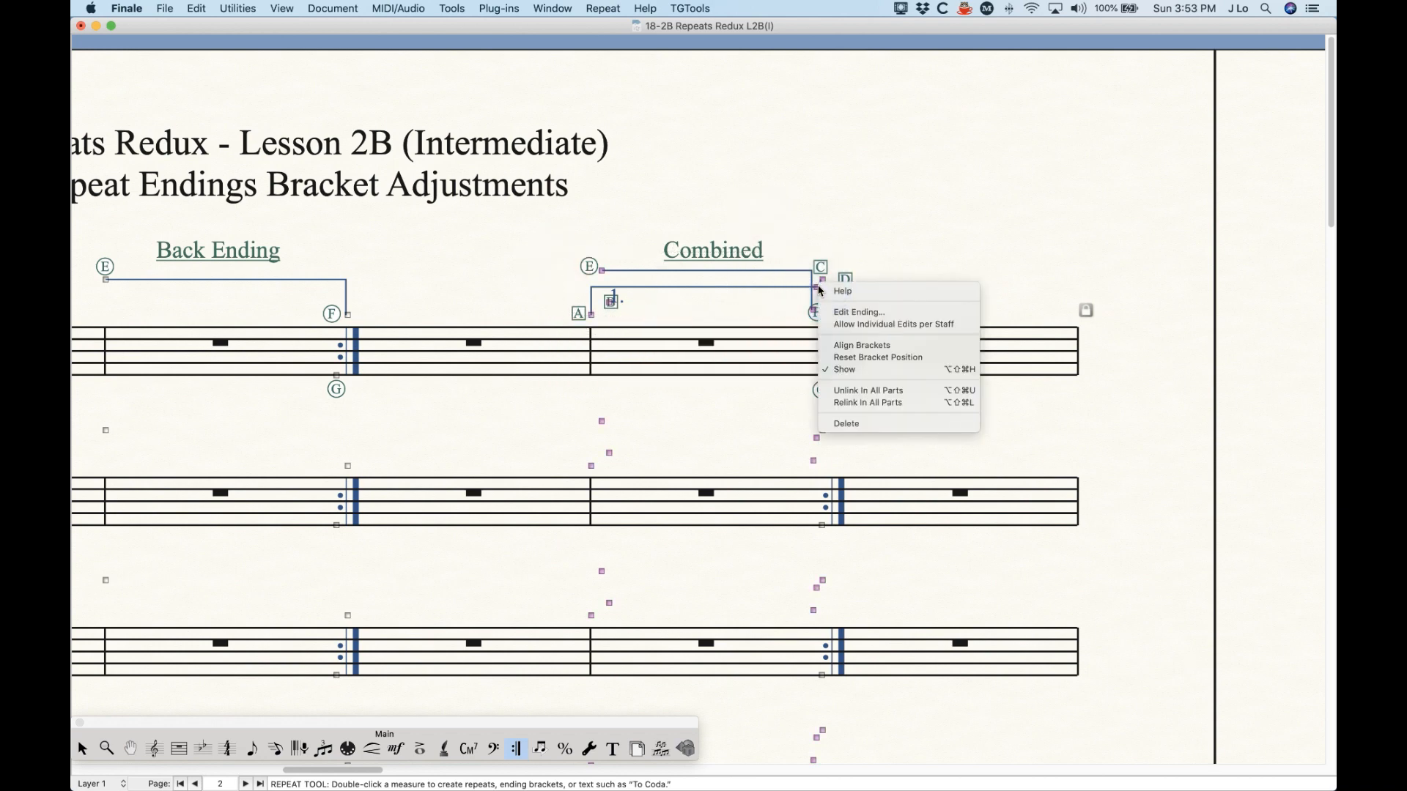
{"action": "left_click", "coordinate": [800, 192]}
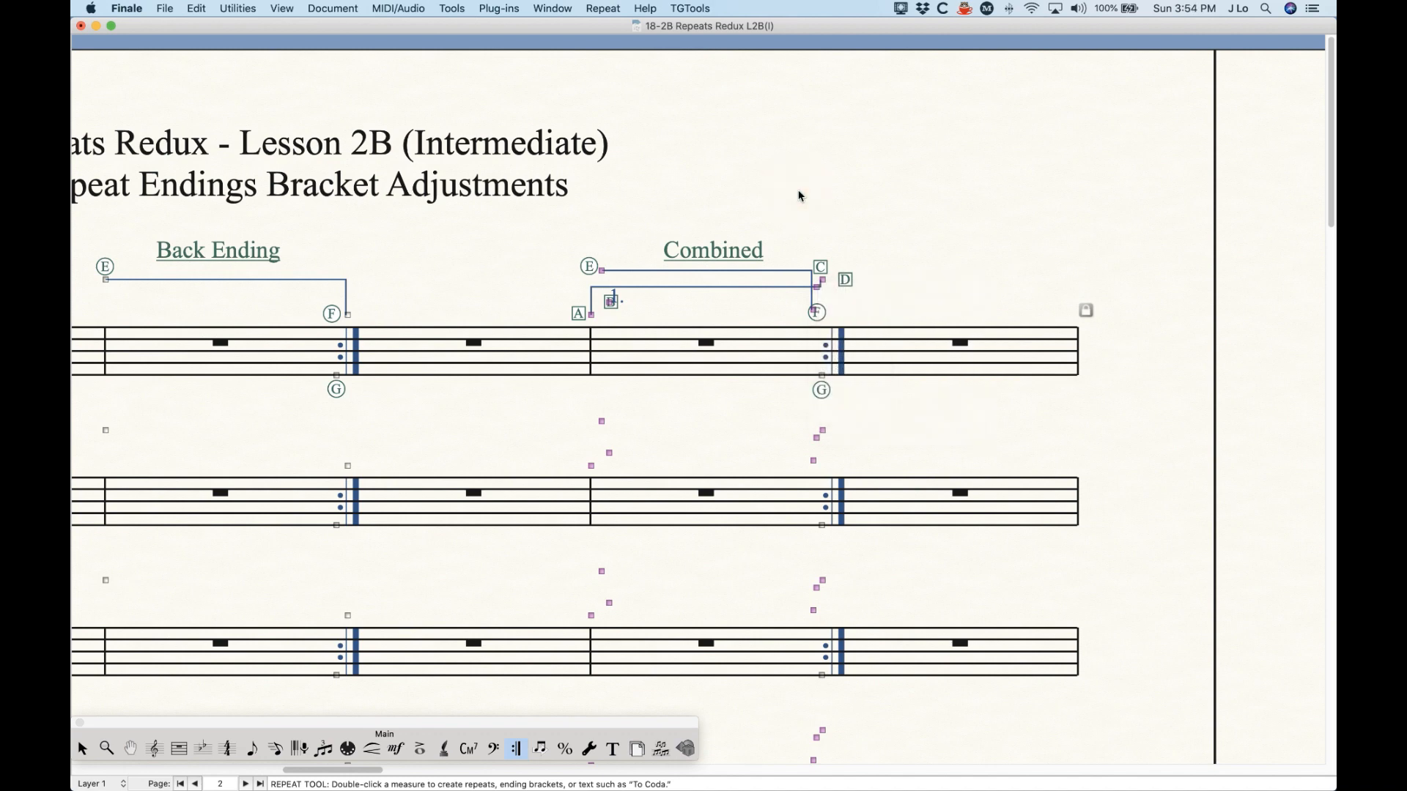
{"action": "key", "text": "Clear"}
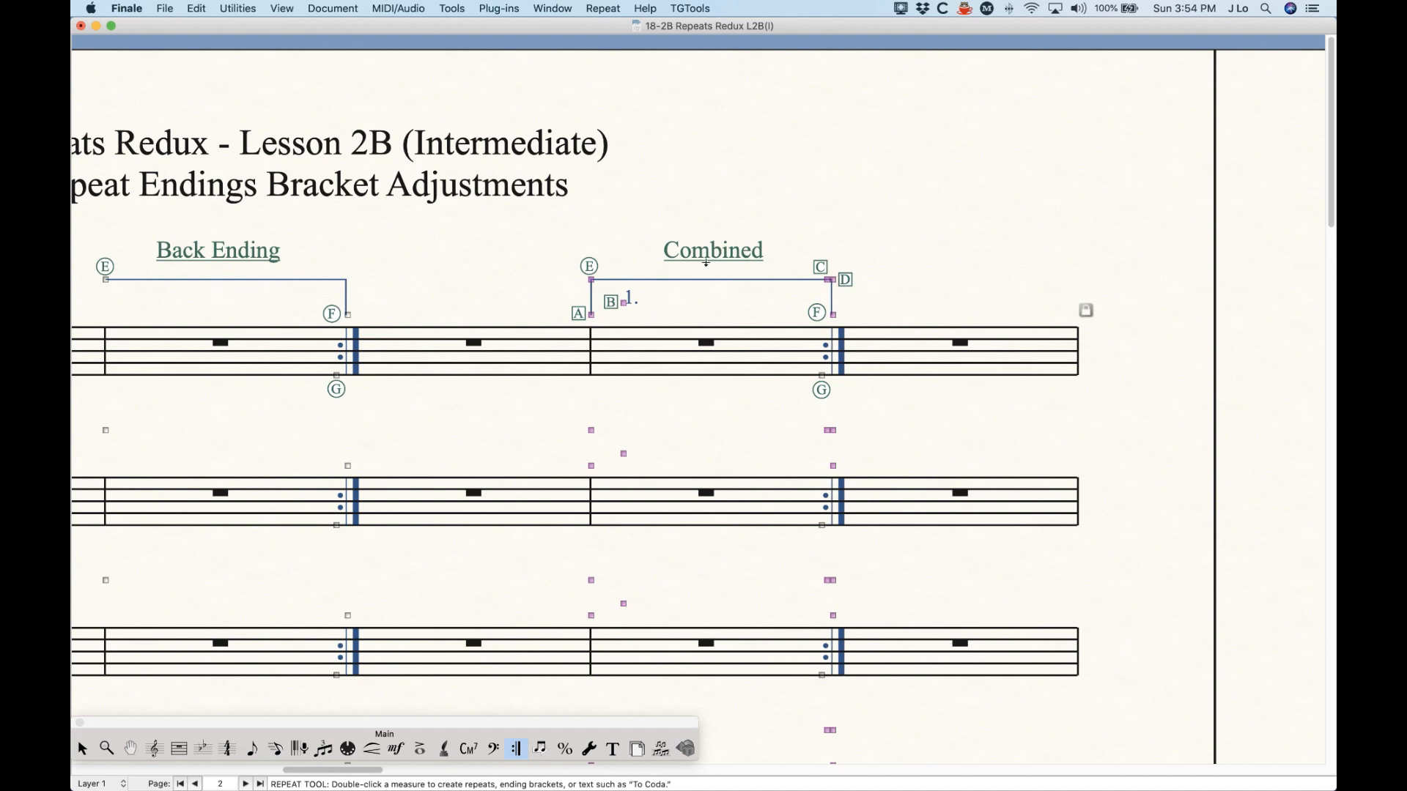
Restore the displaced Combined handles, try clearing their positioning with the whole measure selected instead, and undo that attempt.
{"action": "key", "text": "super+z"}
{"action": "left_click", "coordinate": [705, 356]}
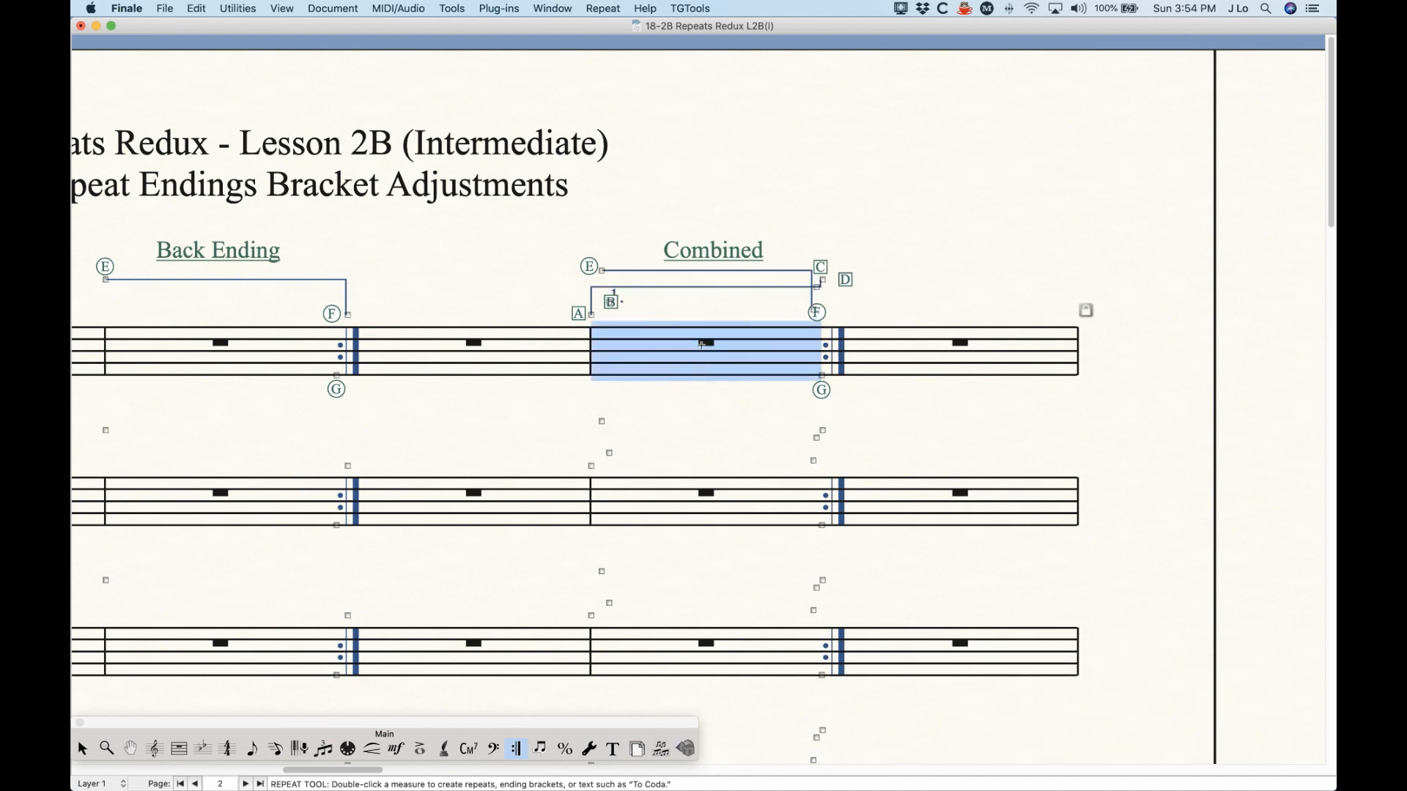
{"action": "key", "text": "9"}
{"action": "left_click", "coordinate": [746, 214]}
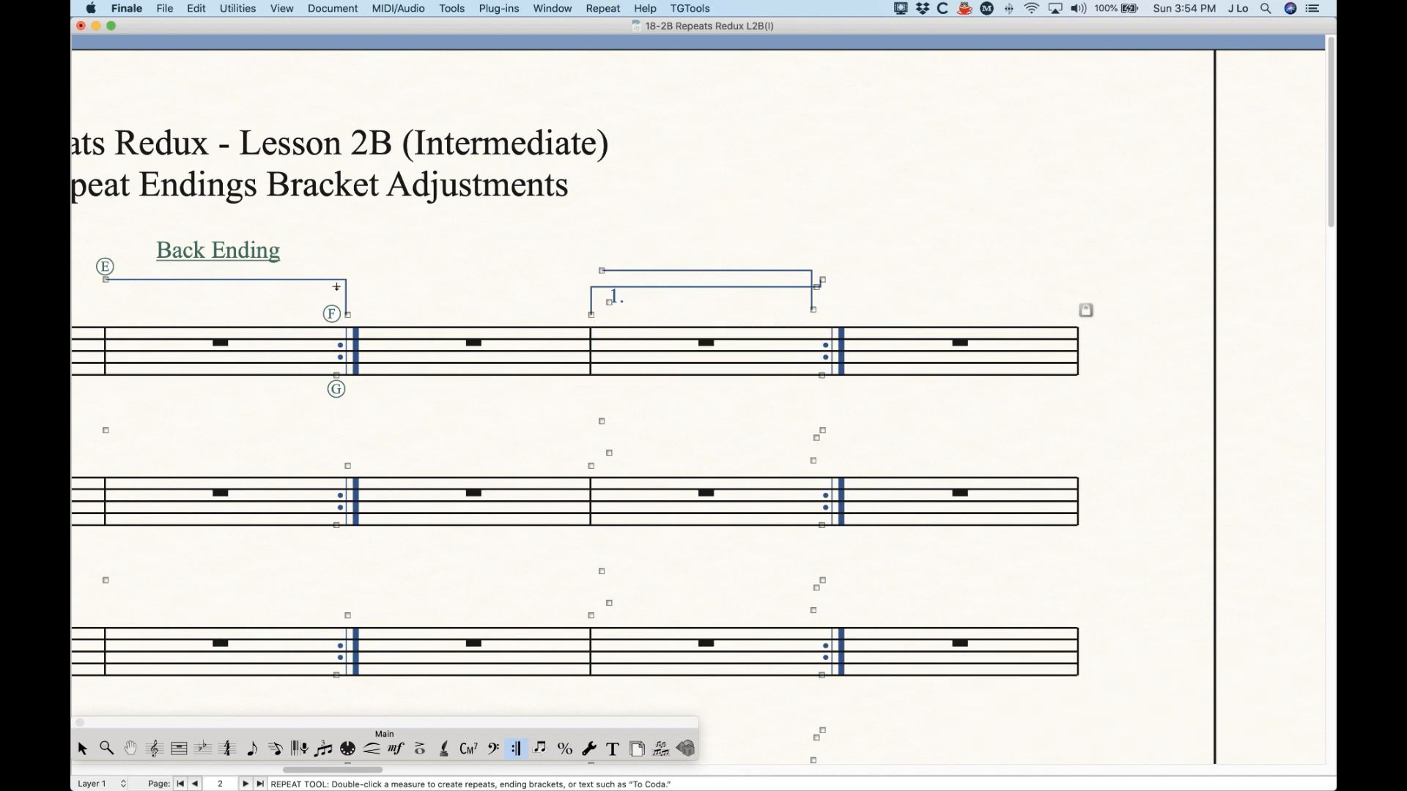
{"action": "key", "text": "super+z"}
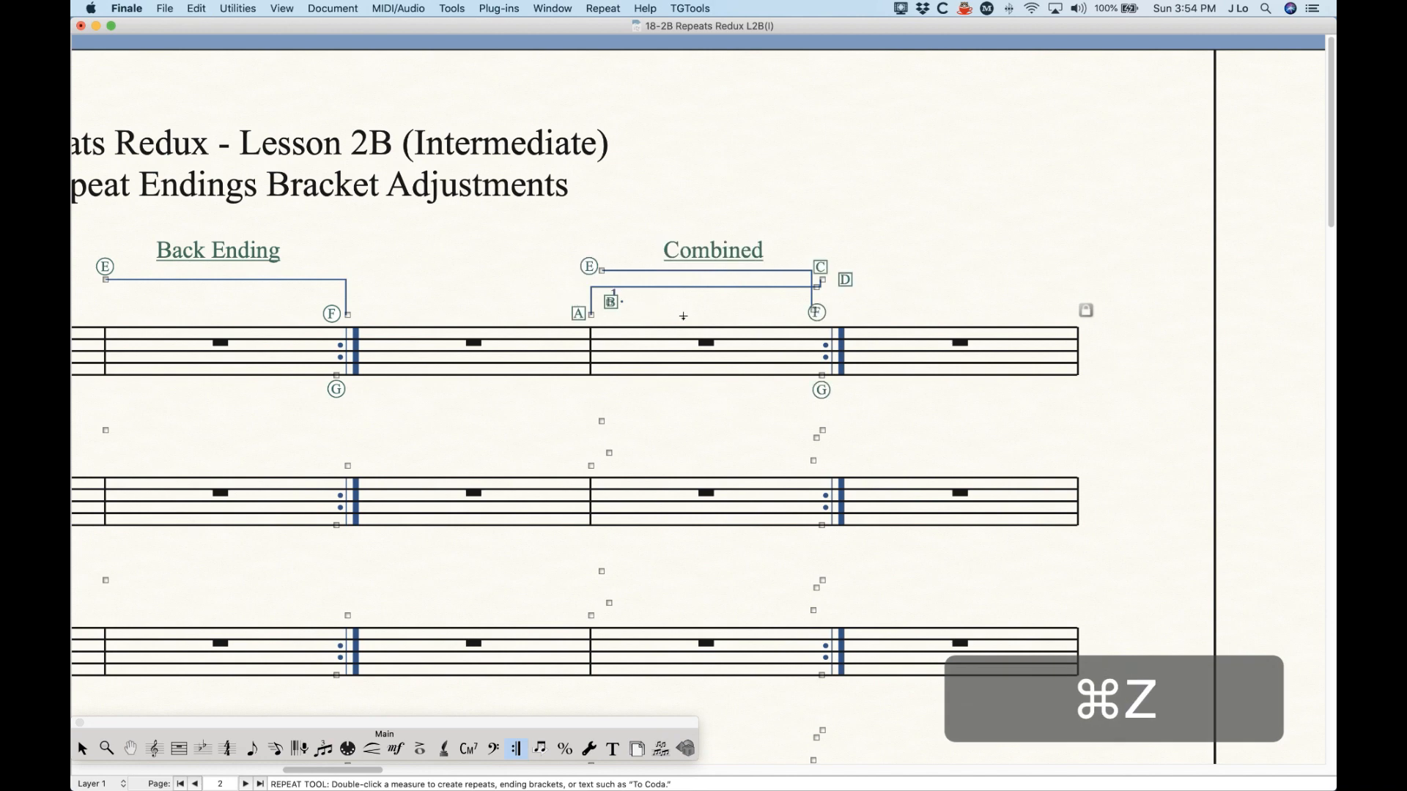
Undo the earlier handle moves of the Combined bracket, select all its handles, clear their manual positioning, and return to the Selection tool.
{"action": "key", "text": "super+z"}
{"action": "key", "text": "super+z"}
{"action": "key", "text": "super+z"}
{"action": "left_click_drag", "start_coordinate": [546, 236], "coordinate": [872, 320]}
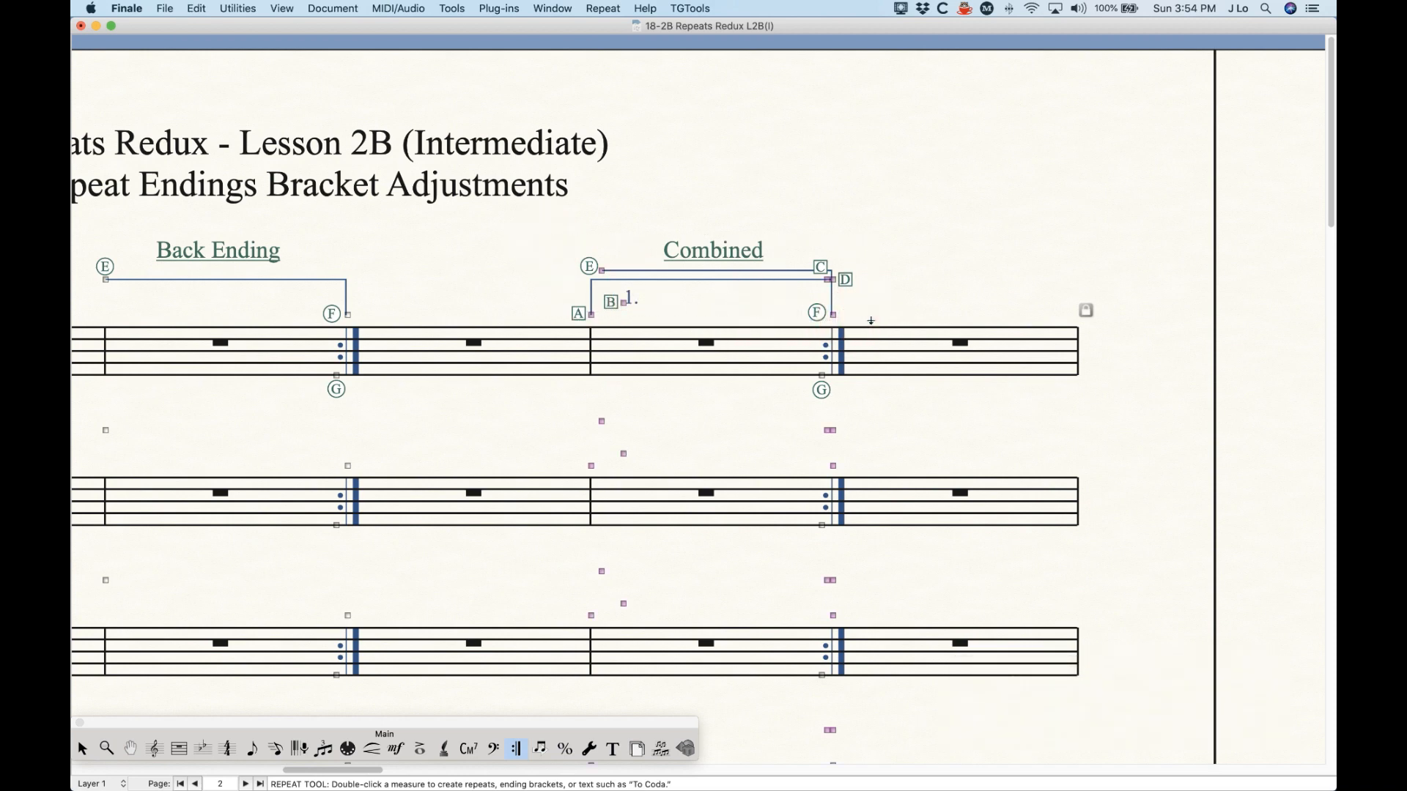
{"action": "key", "text": "9"}
{"action": "key", "text": "Escape"}
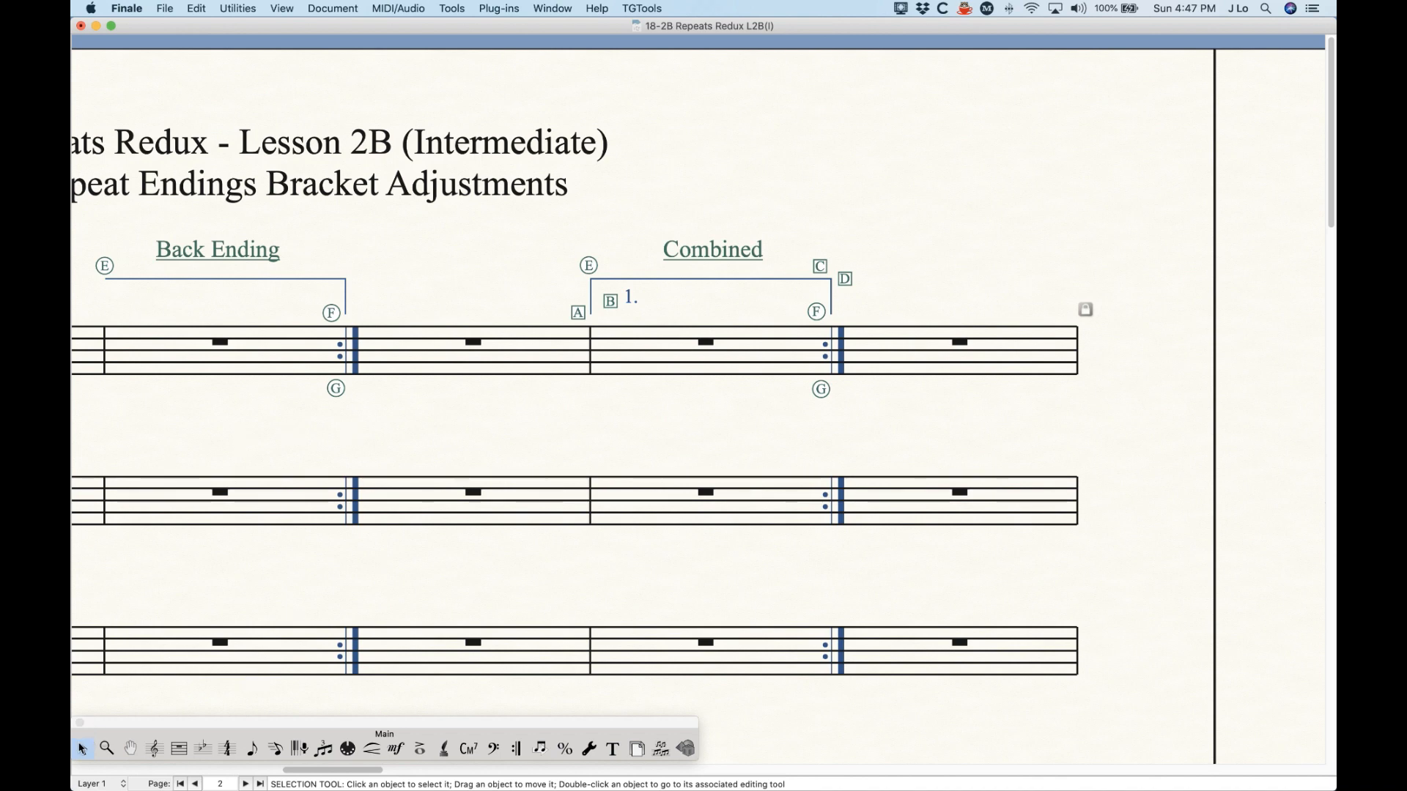
Move the entire Back Ending bracket slightly as one object with the Selection tool and undo each move.
{"action": "left_click", "coordinate": [314, 279]}
{"action": "left_click_drag", "start_coordinate": [313, 278], "coordinate": [319, 276]}
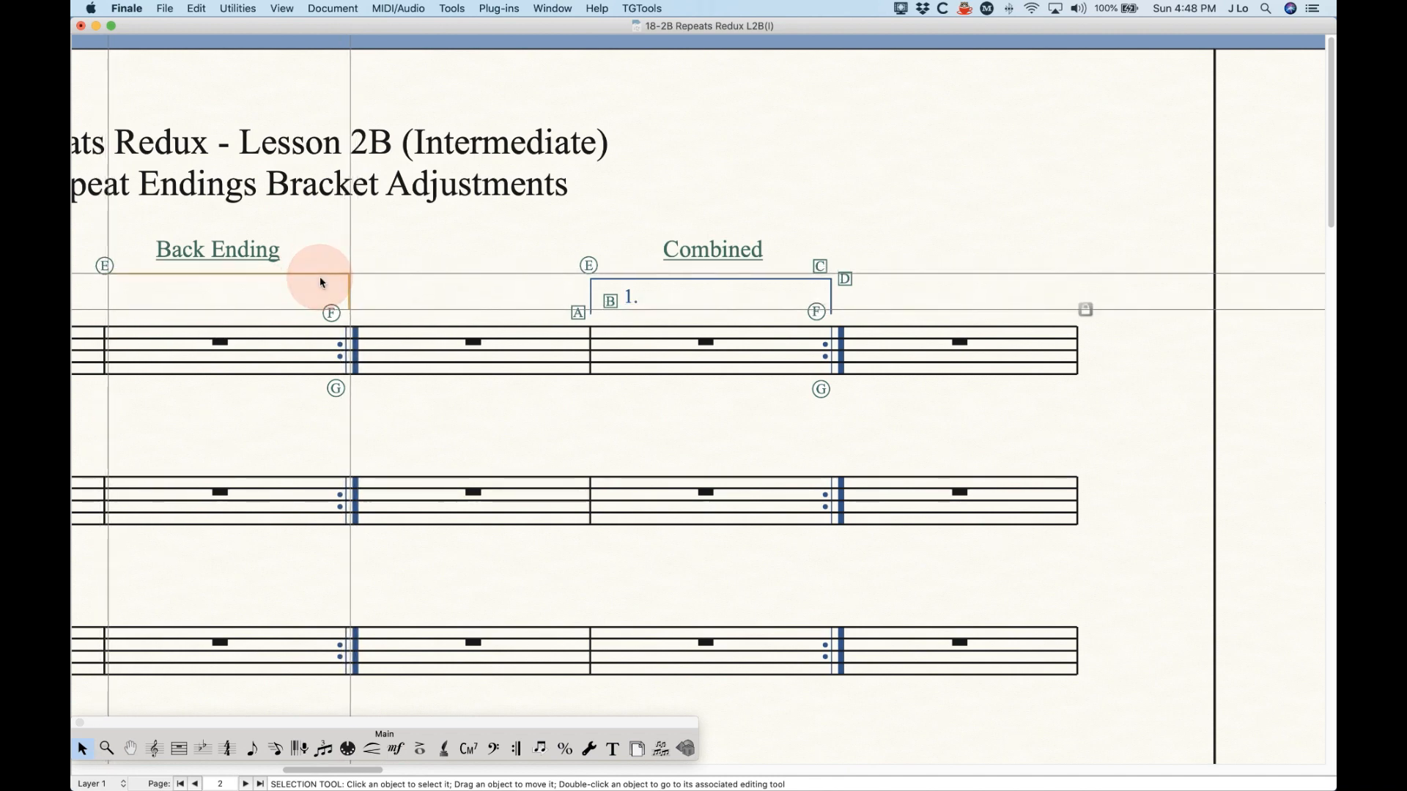
{"action": "key", "text": "super+z"}
{"action": "left_click", "coordinate": [300, 277]}
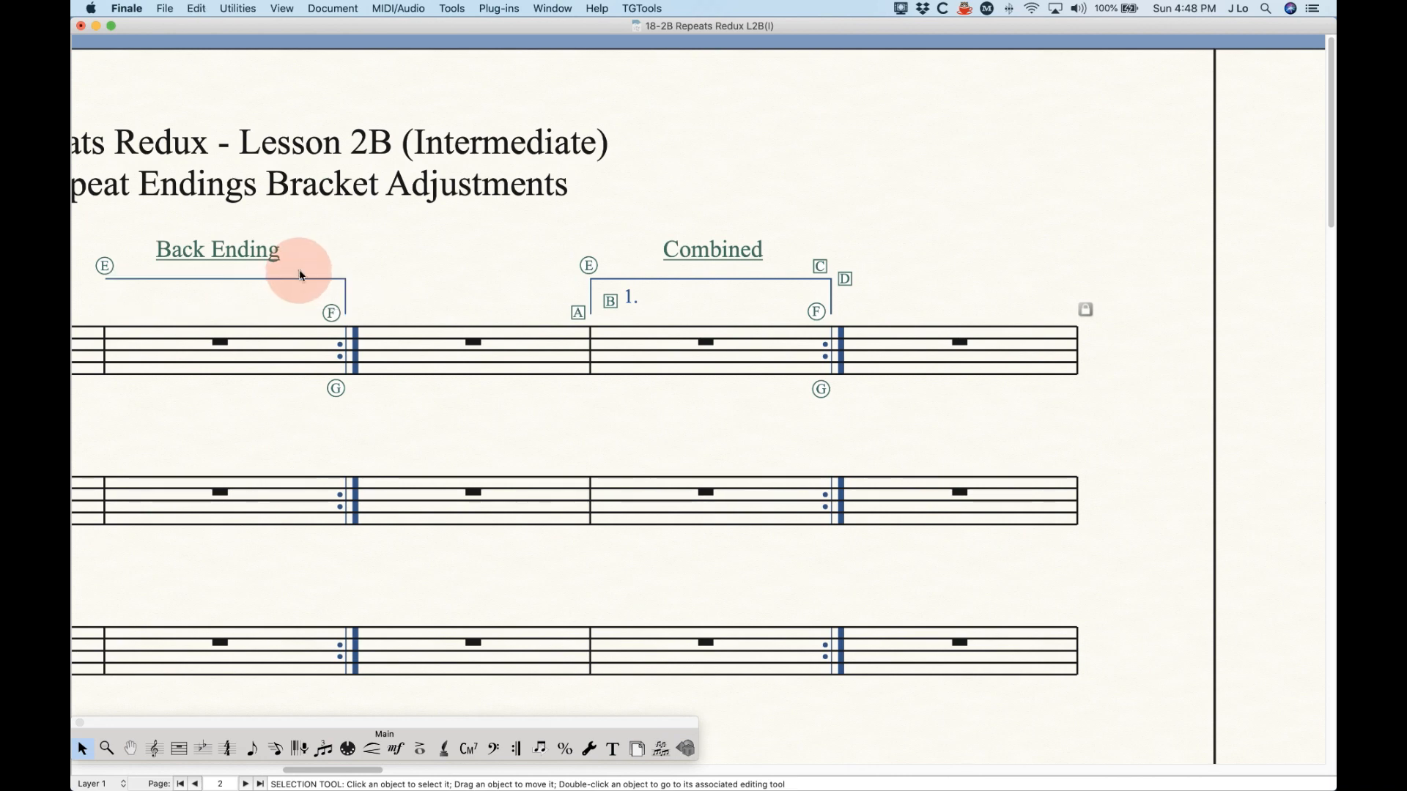
{"action": "left_click", "coordinate": [340, 277]}
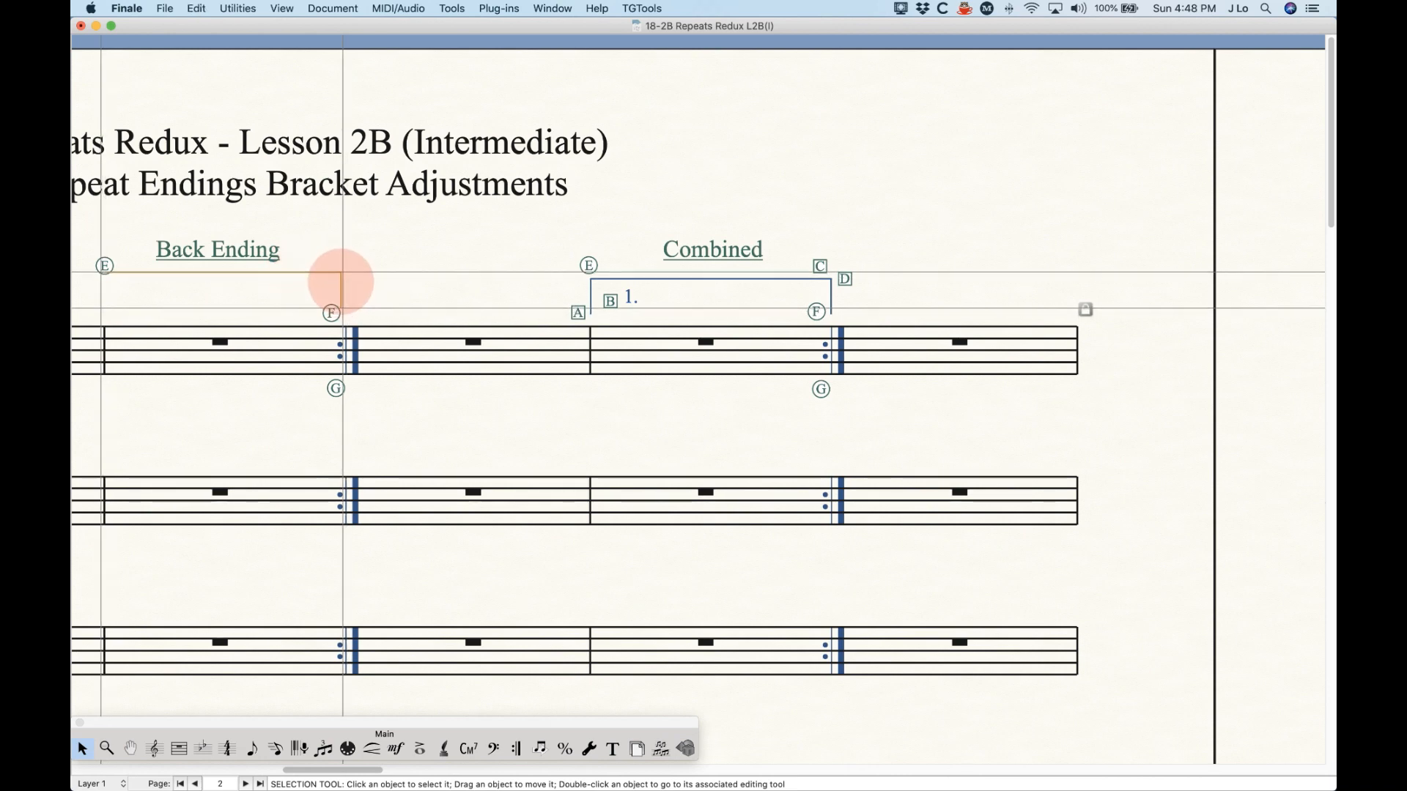
{"action": "left_click", "coordinate": [391, 308]}
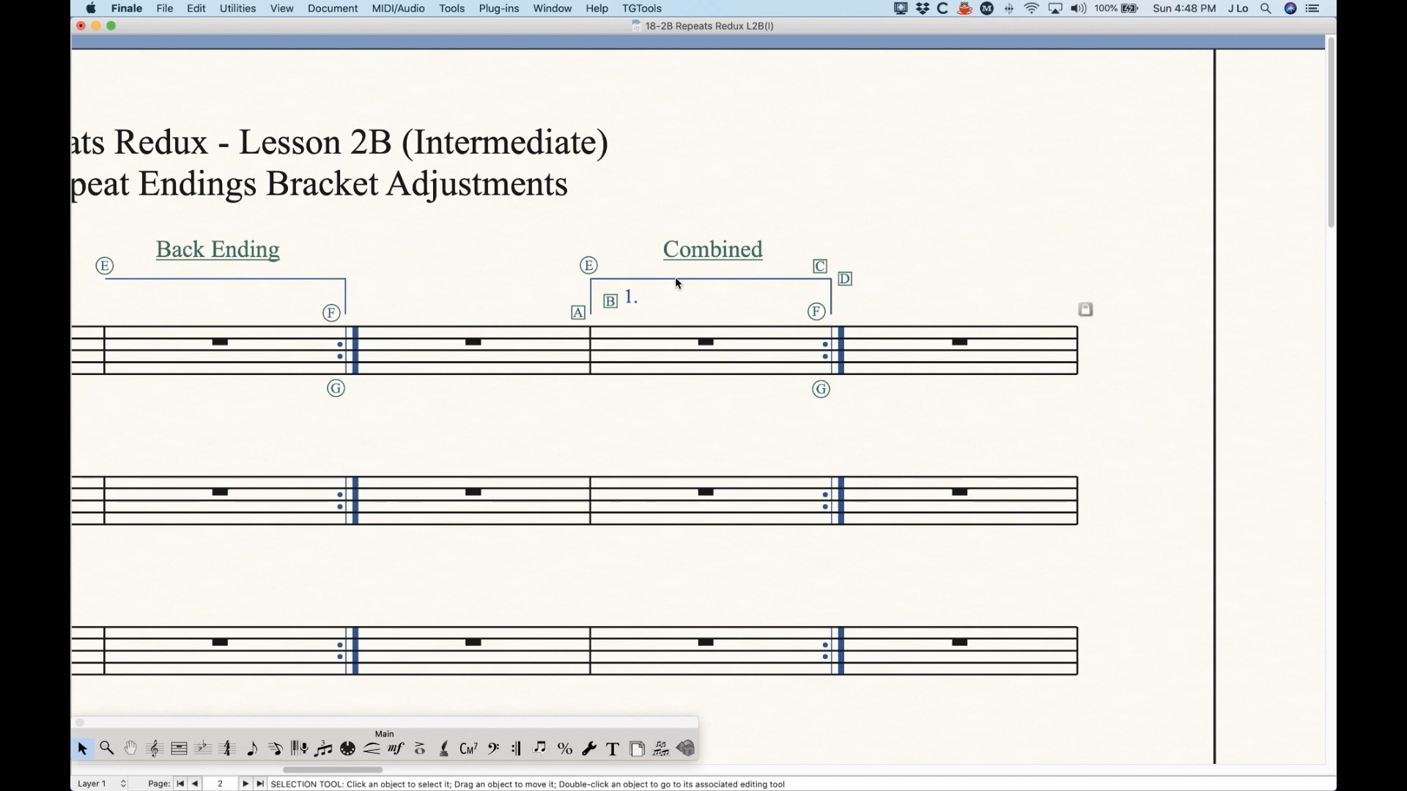
Move the ending part and the back ending part of the Combined bracket separately, undoing each move.
{"action": "left_click_drag", "start_coordinate": [669, 285], "coordinate": [664, 259]}
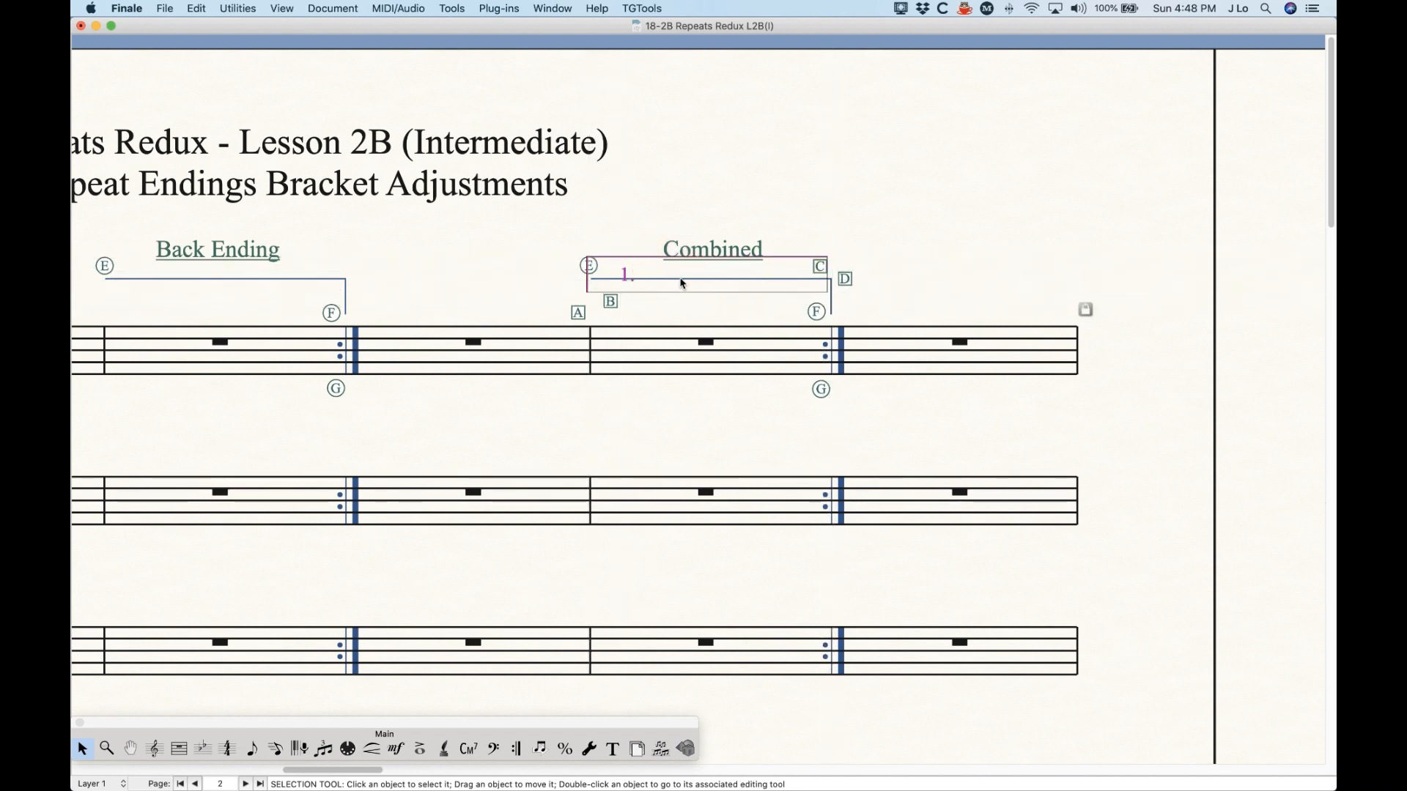
{"action": "left_click", "coordinate": [689, 301]}
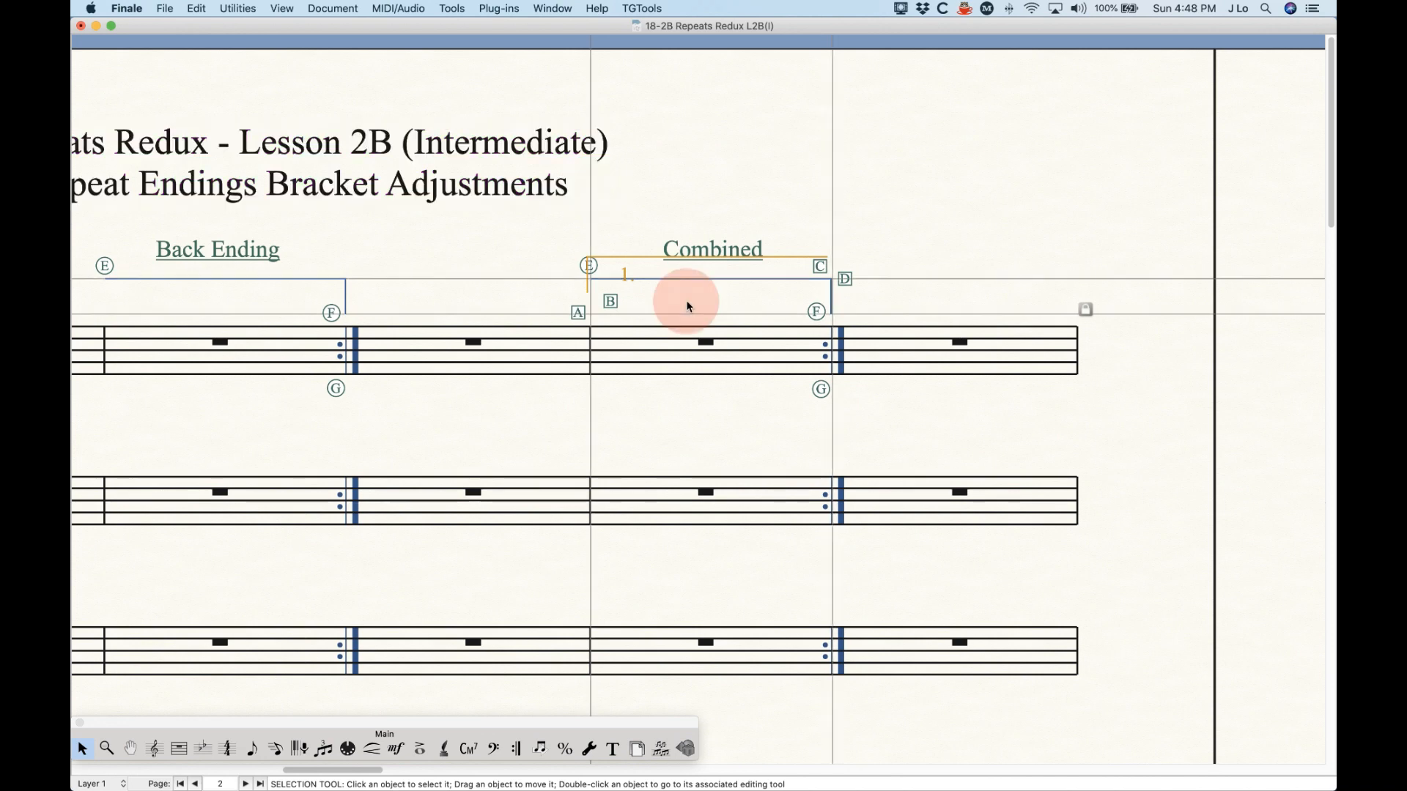
{"action": "key", "text": "super+z"}
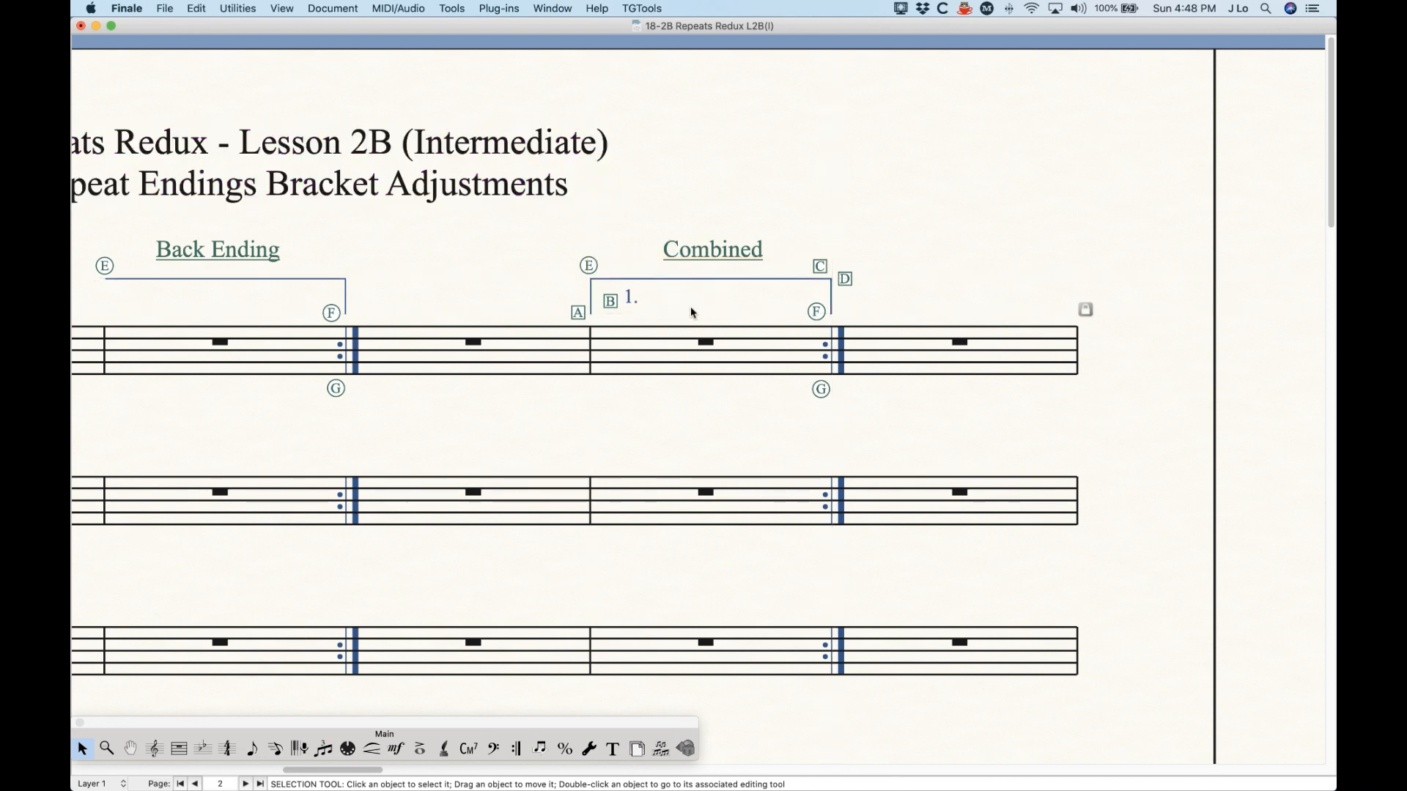
{"action": "left_click_drag", "start_coordinate": [832, 309], "coordinate": [821, 287]}
{"action": "left_click", "coordinate": [771, 225]}
{"action": "key", "text": "super+z"}
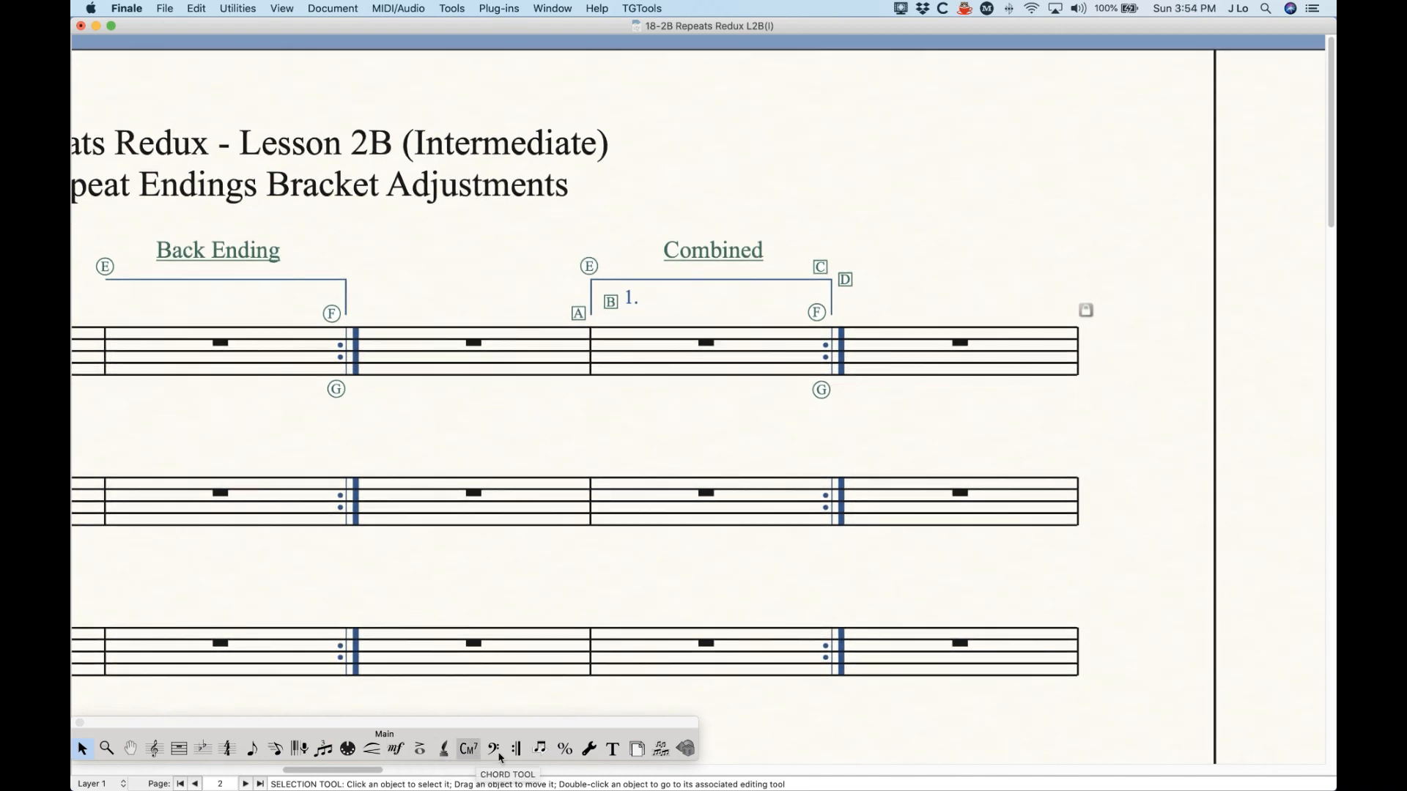
Return to the Repeat tool and examine the commands for handle E of the Combined bracket, including Allow Individual Edits per Staff.
{"action": "left_click", "coordinate": [515, 748]}
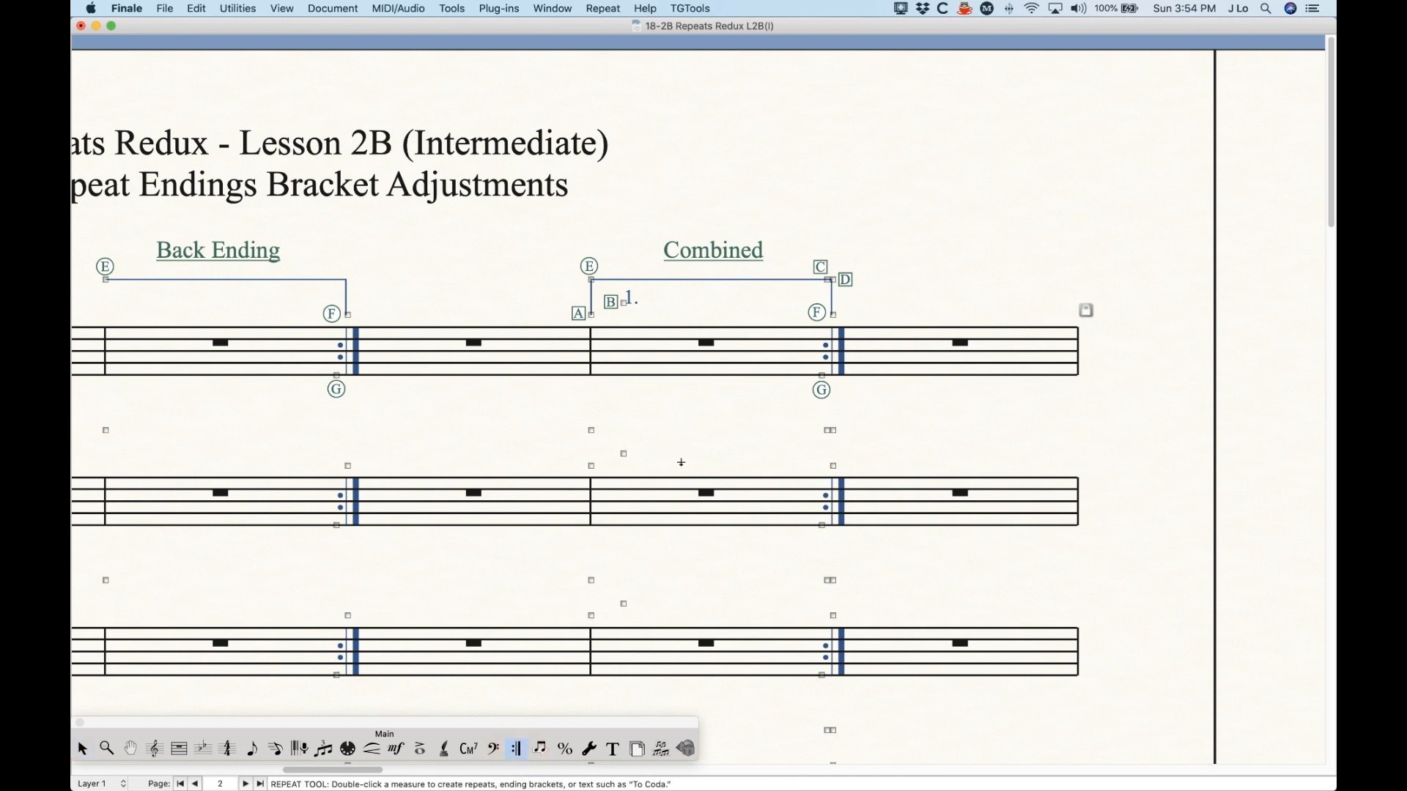
{"action": "key", "text": "super"}
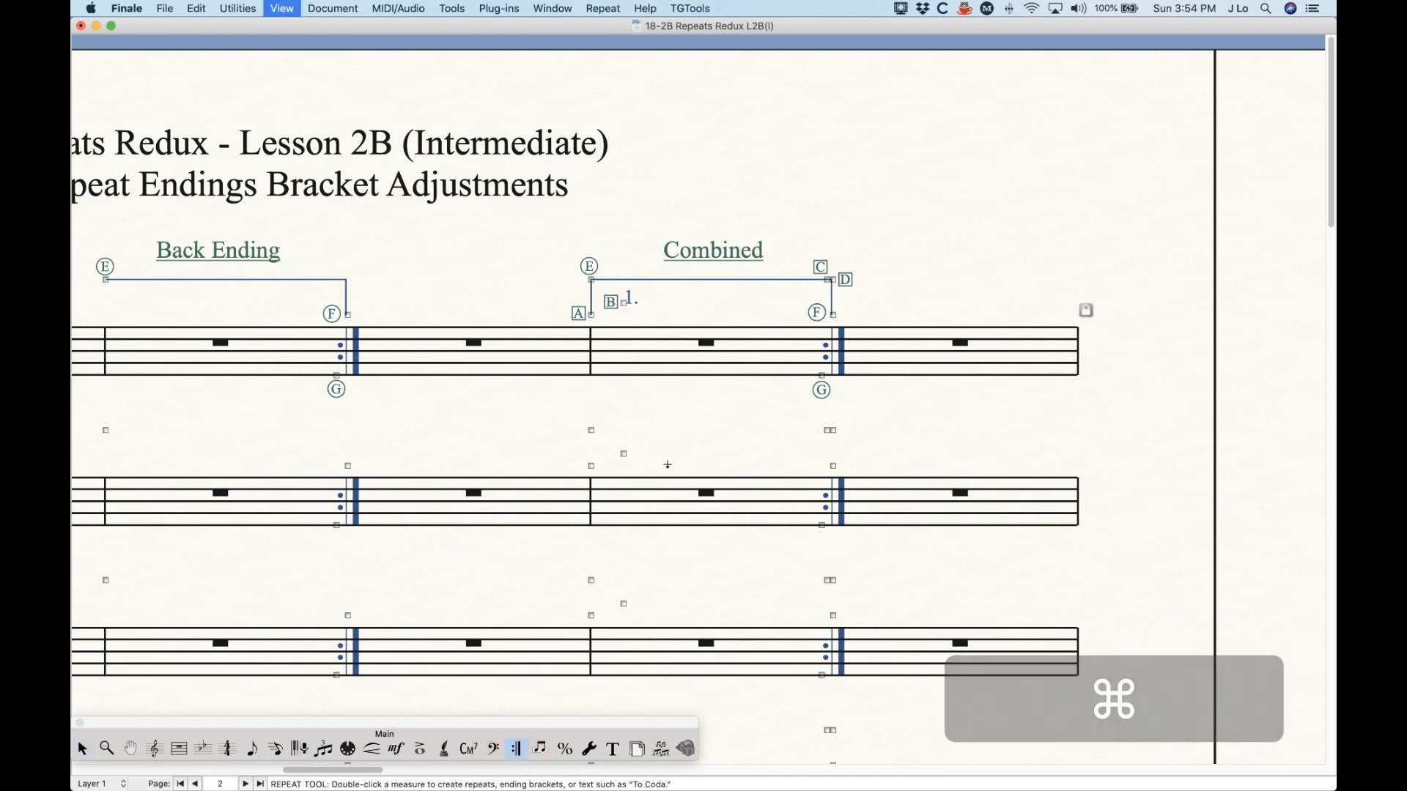
{"action": "key", "text": "super+minus"}
{"action": "key", "text": "super+minus"}
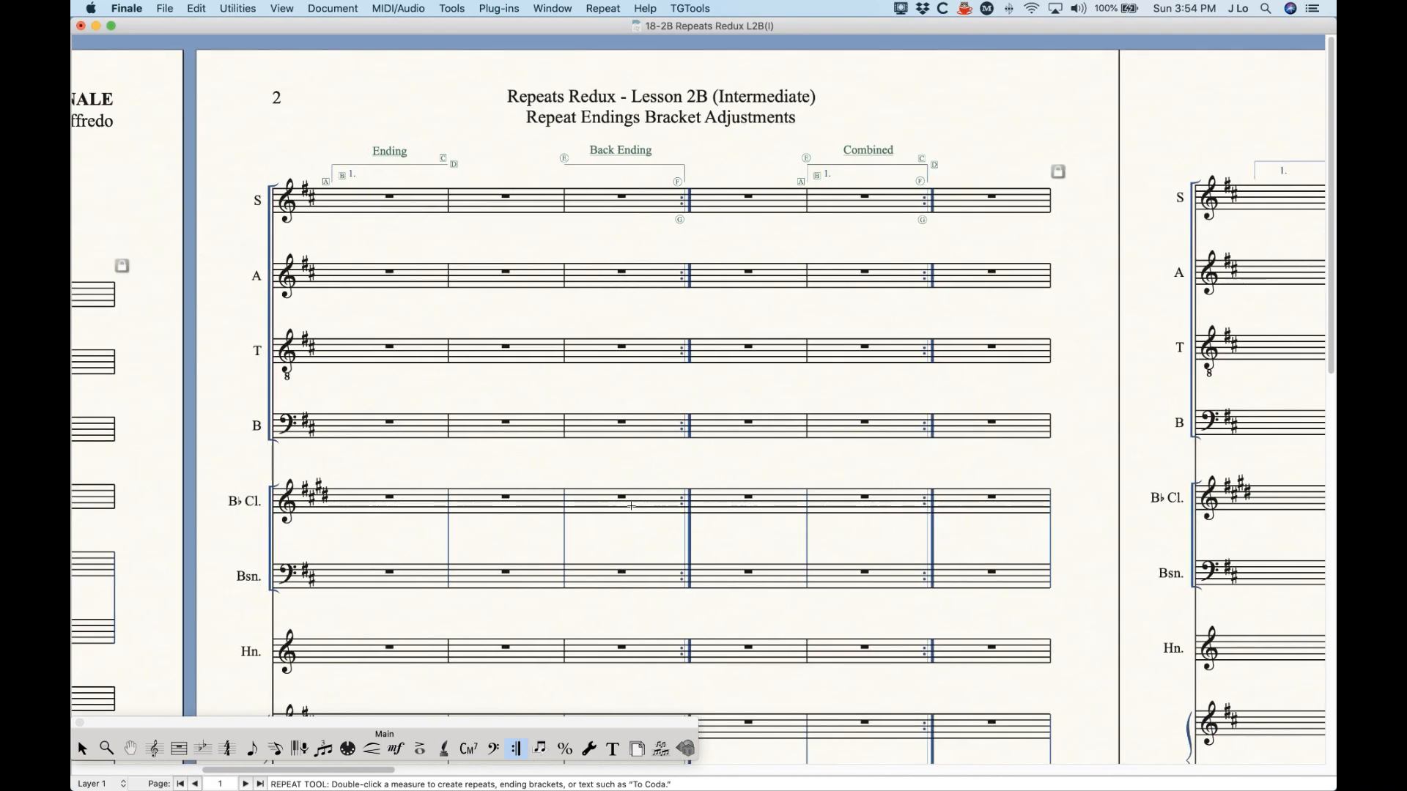
{"action": "scroll", "coordinate": [630, 505], "scroll_direction": "right", "scroll_amount": 1}
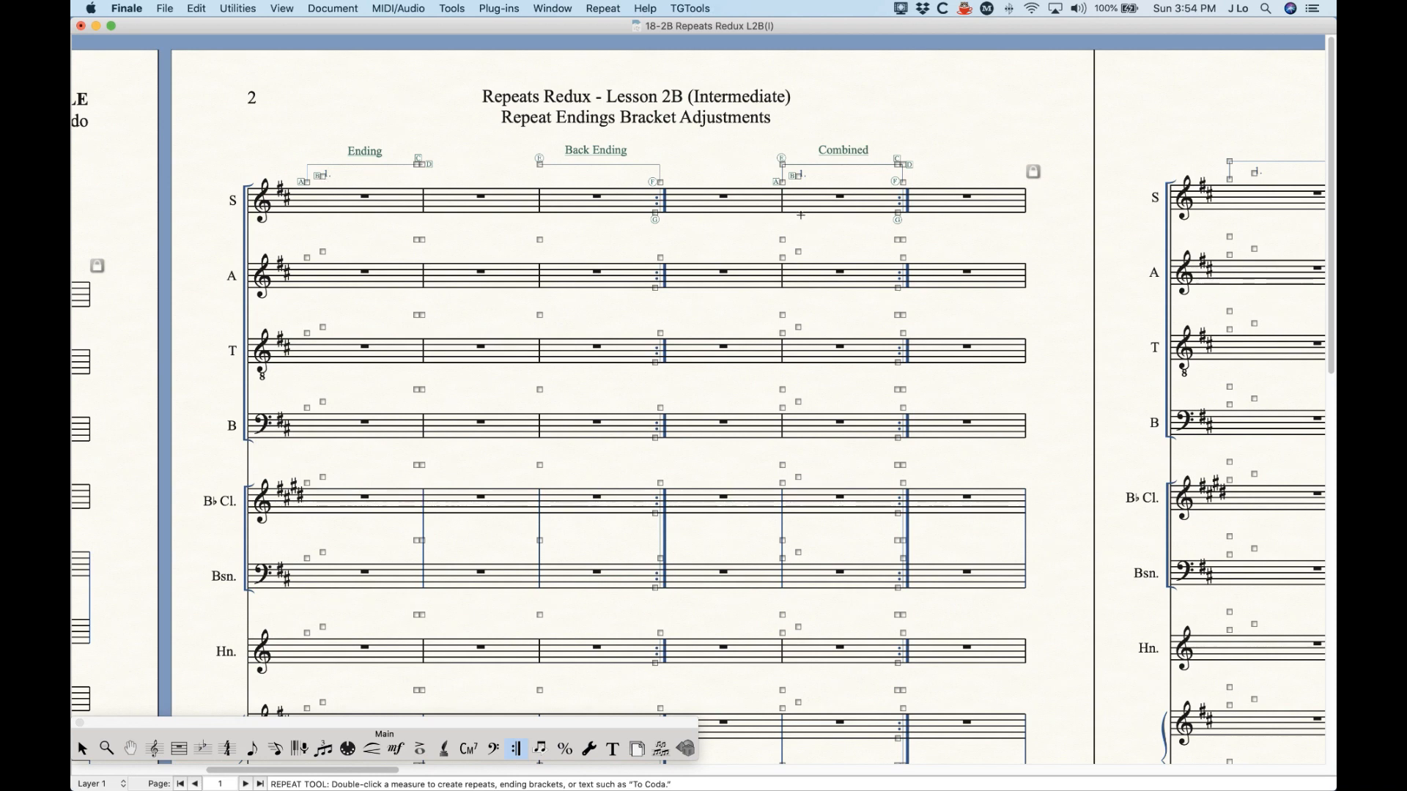
{"action": "key", "text": "super+equal"}
{"action": "key", "text": "super+BackSpace"}
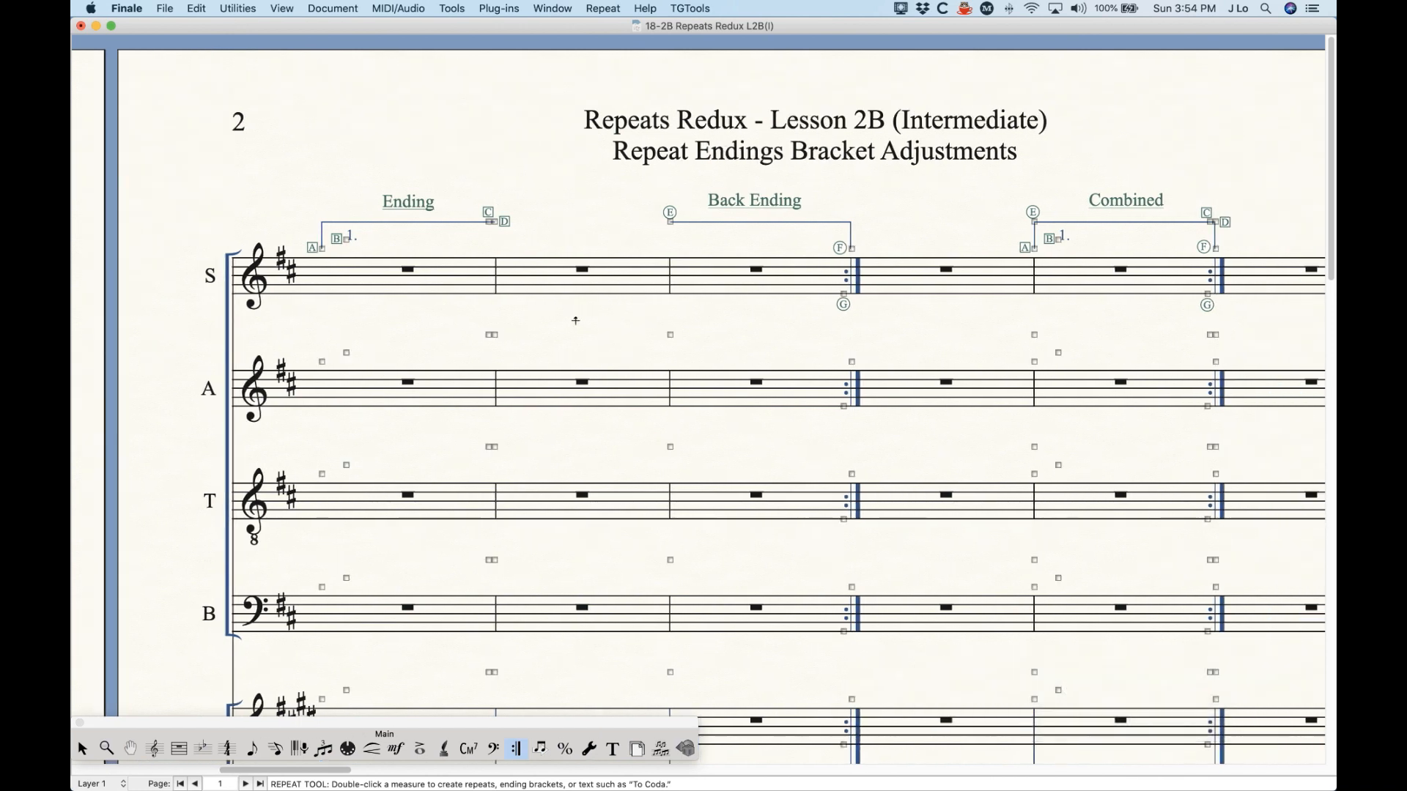
{"action": "scroll", "coordinate": [575, 320], "scroll_direction": "right", "scroll_amount": 3}
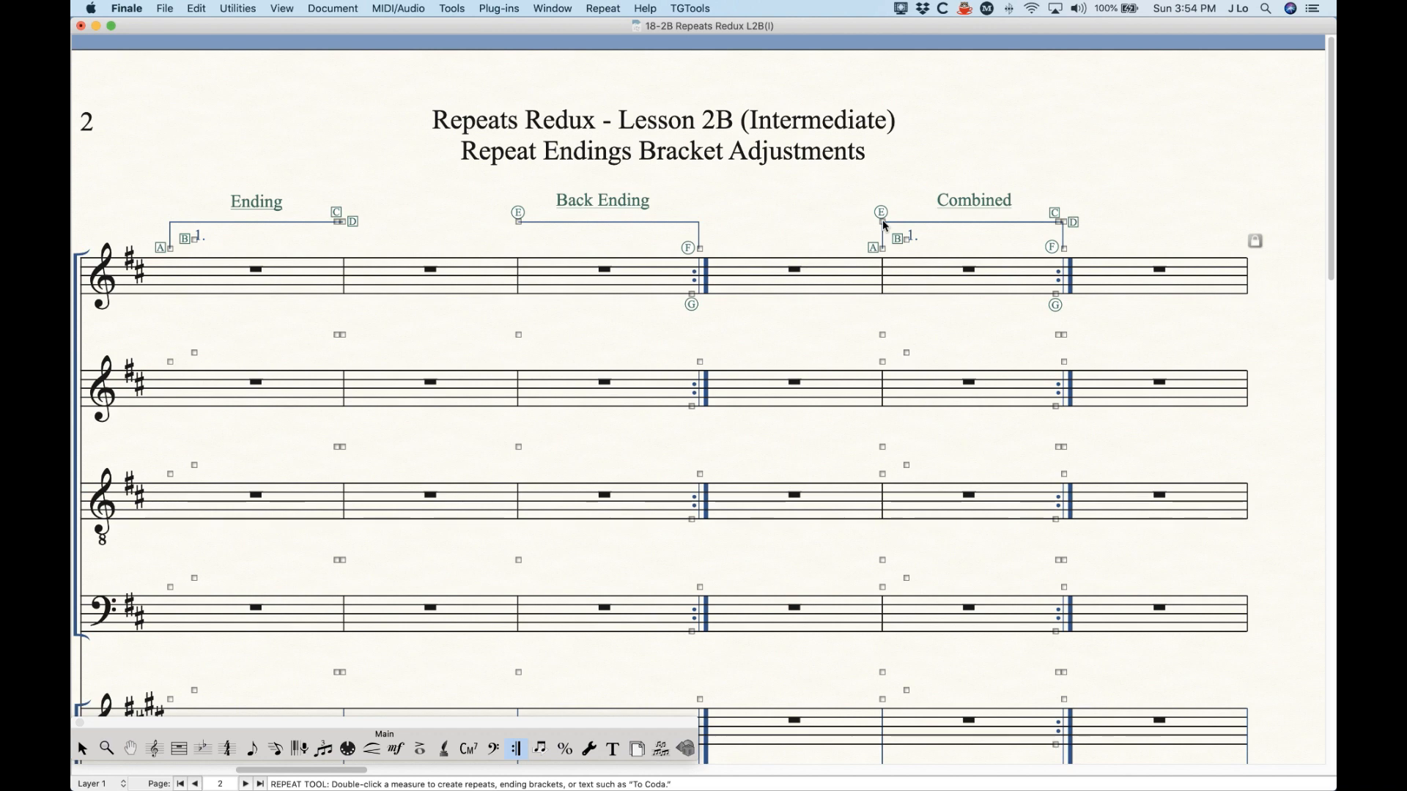
{"action": "right_click", "coordinate": [883, 221]}
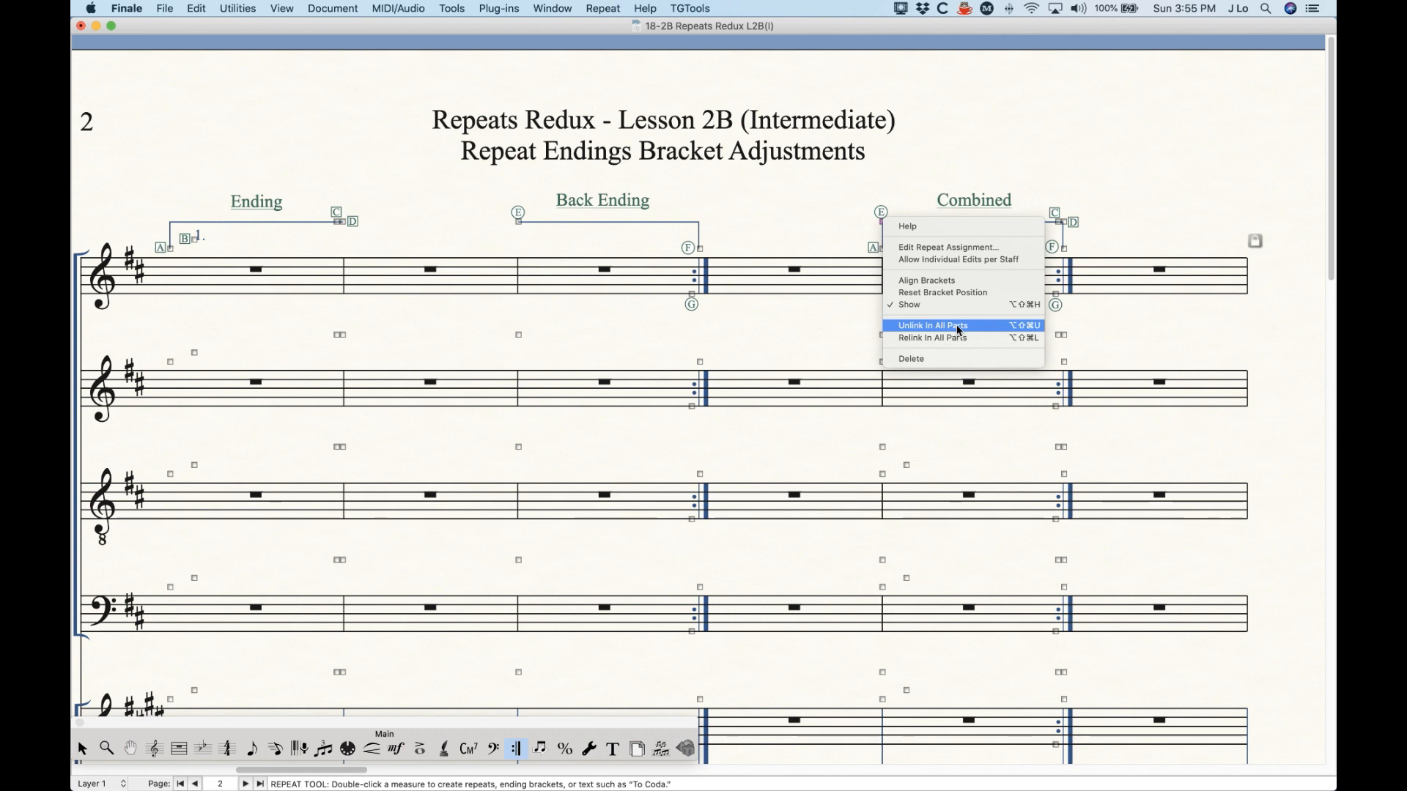
{"action": "left_click", "coordinate": [967, 261]}
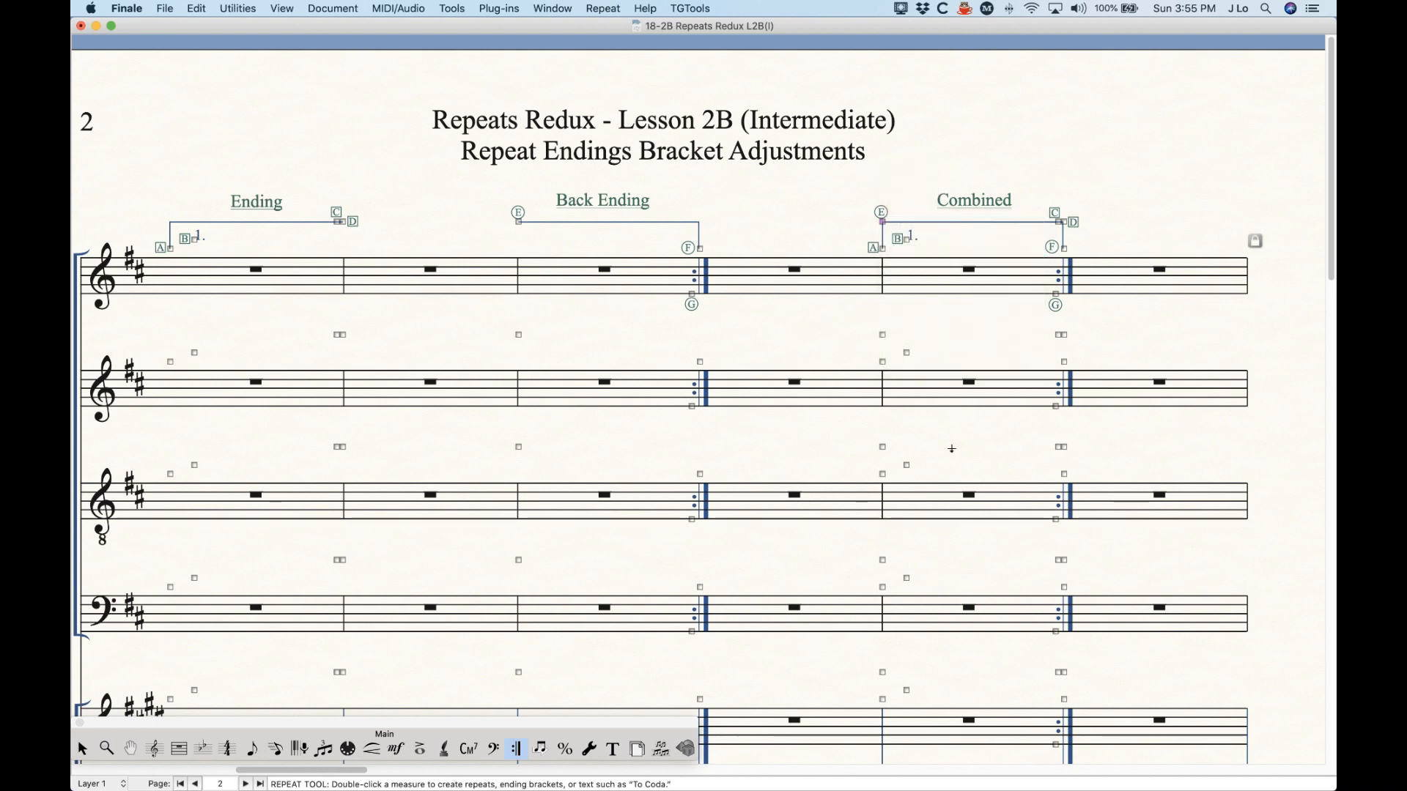
Look over the page 2 staves and examine the Allow Individual Edits per Staff command for handle E of the Back Ending bracket.
{"action": "key", "text": "super+equal"}
{"action": "key", "text": "super+minus"}
{"action": "key", "text": "super+minus"}
{"action": "key", "text": "super+minus"}
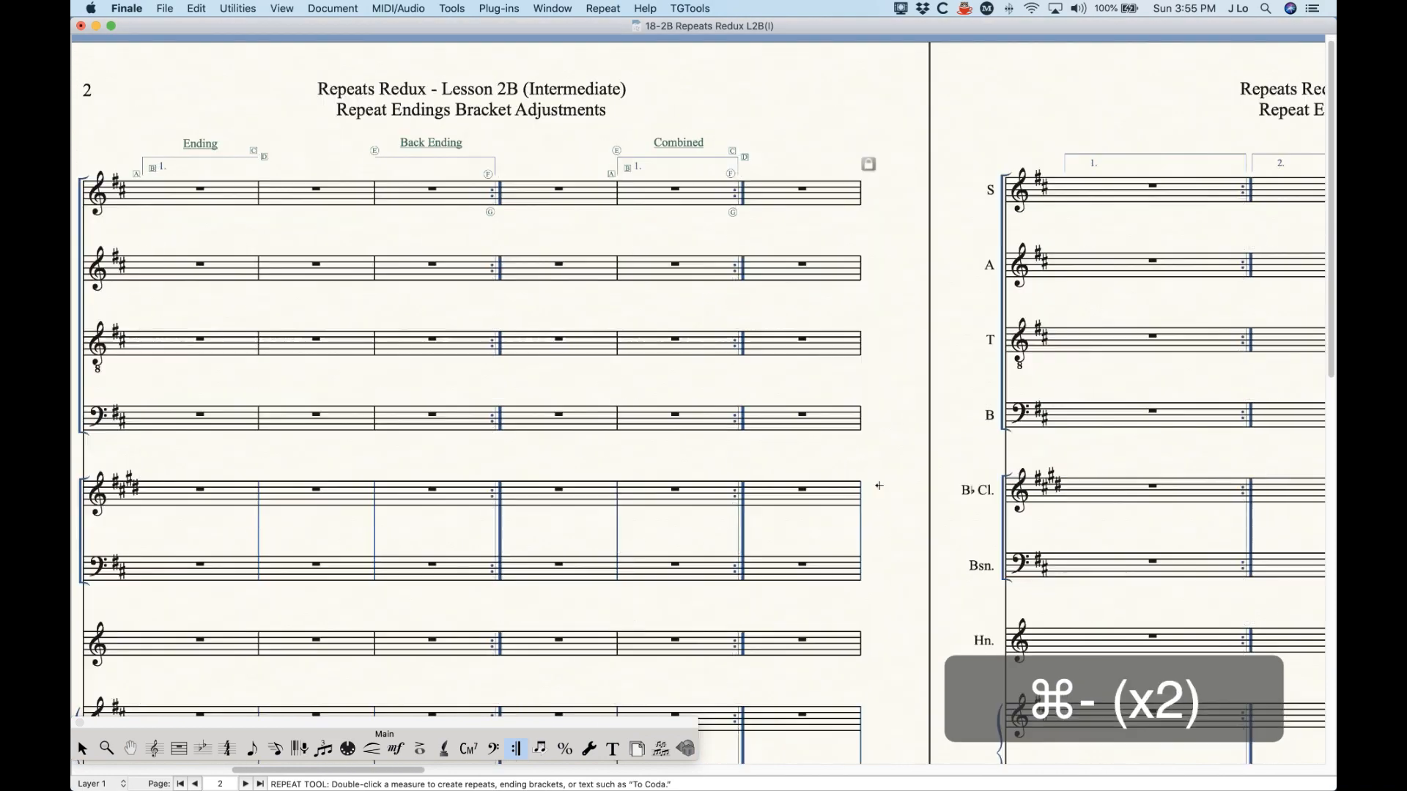
{"action": "scroll", "coordinate": [670, 460], "scroll_direction": "left", "scroll_amount": 3}
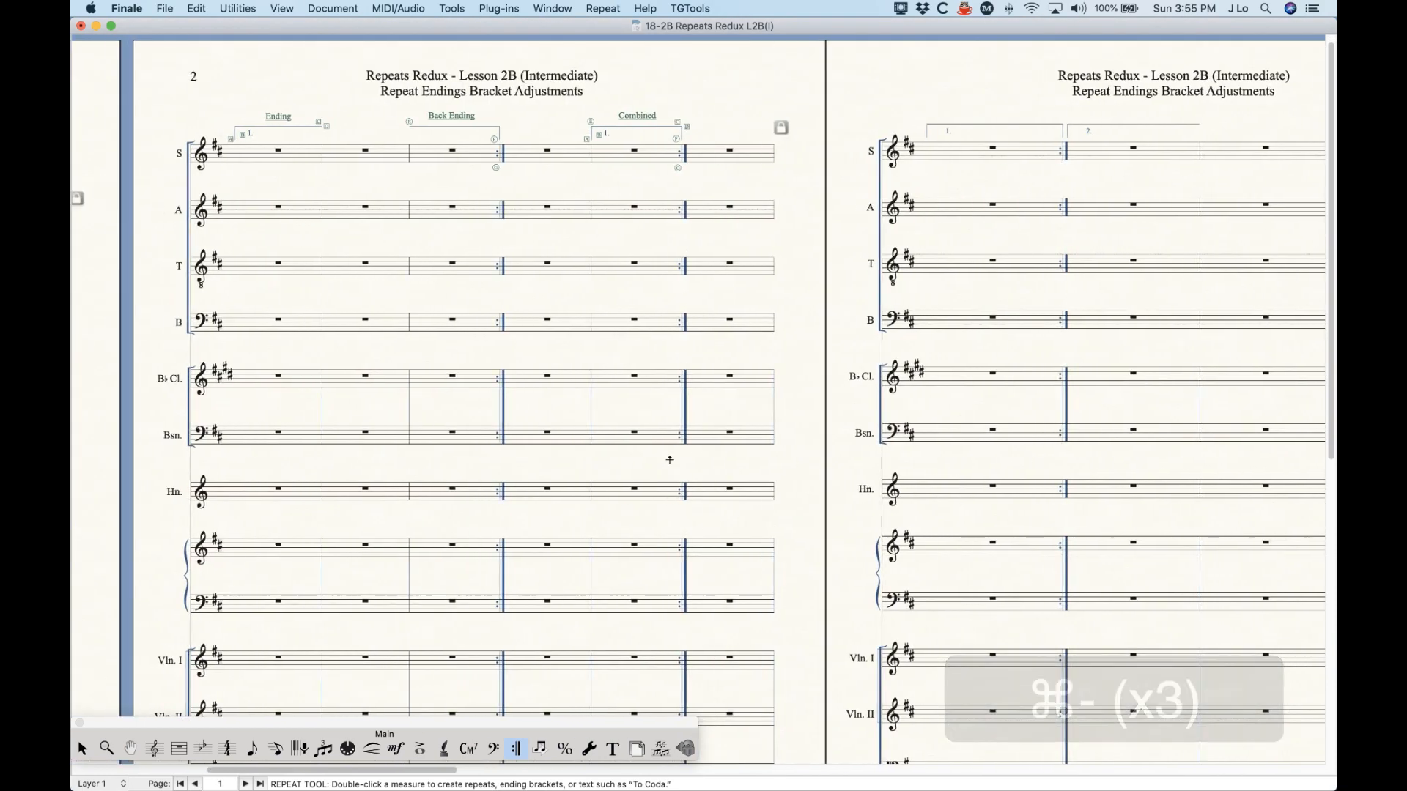
{"action": "scroll", "coordinate": [633, 524], "scroll_direction": "down", "scroll_amount": 2}
{"action": "scroll", "coordinate": [636, 533], "scroll_direction": "up", "scroll_amount": 2}
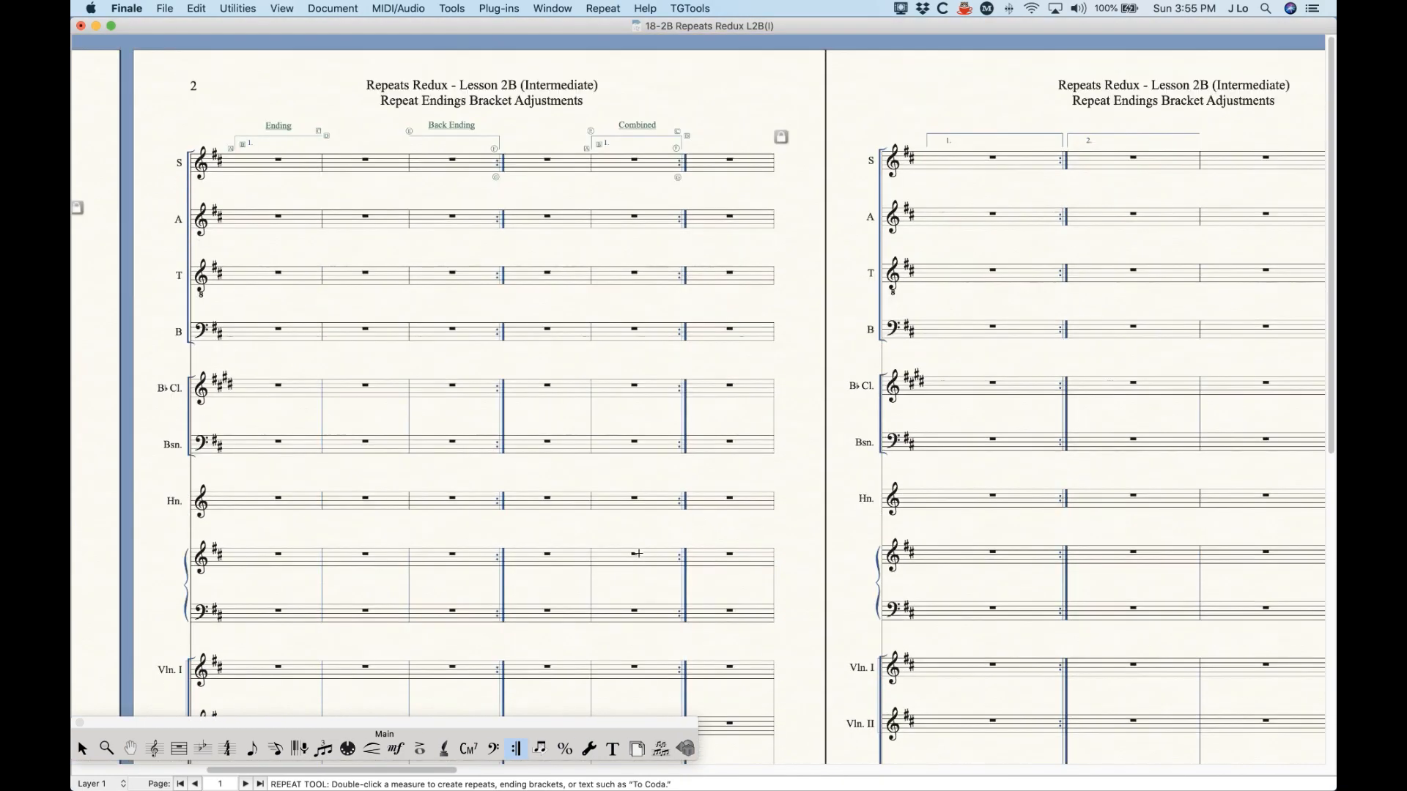
{"action": "left_click", "coordinate": [609, 131]}
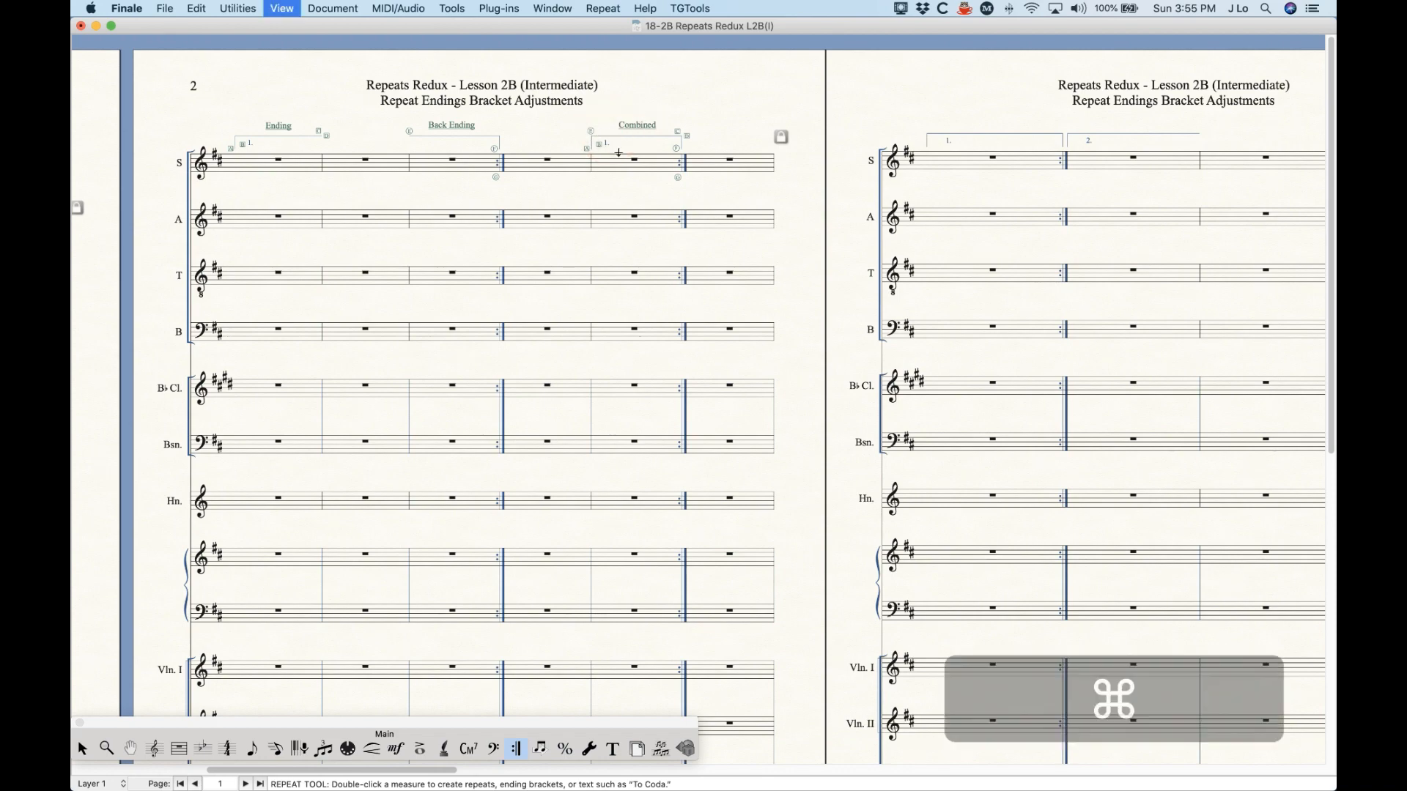
{"action": "key", "text": "super+="}
{"action": "key", "text": "super+="}
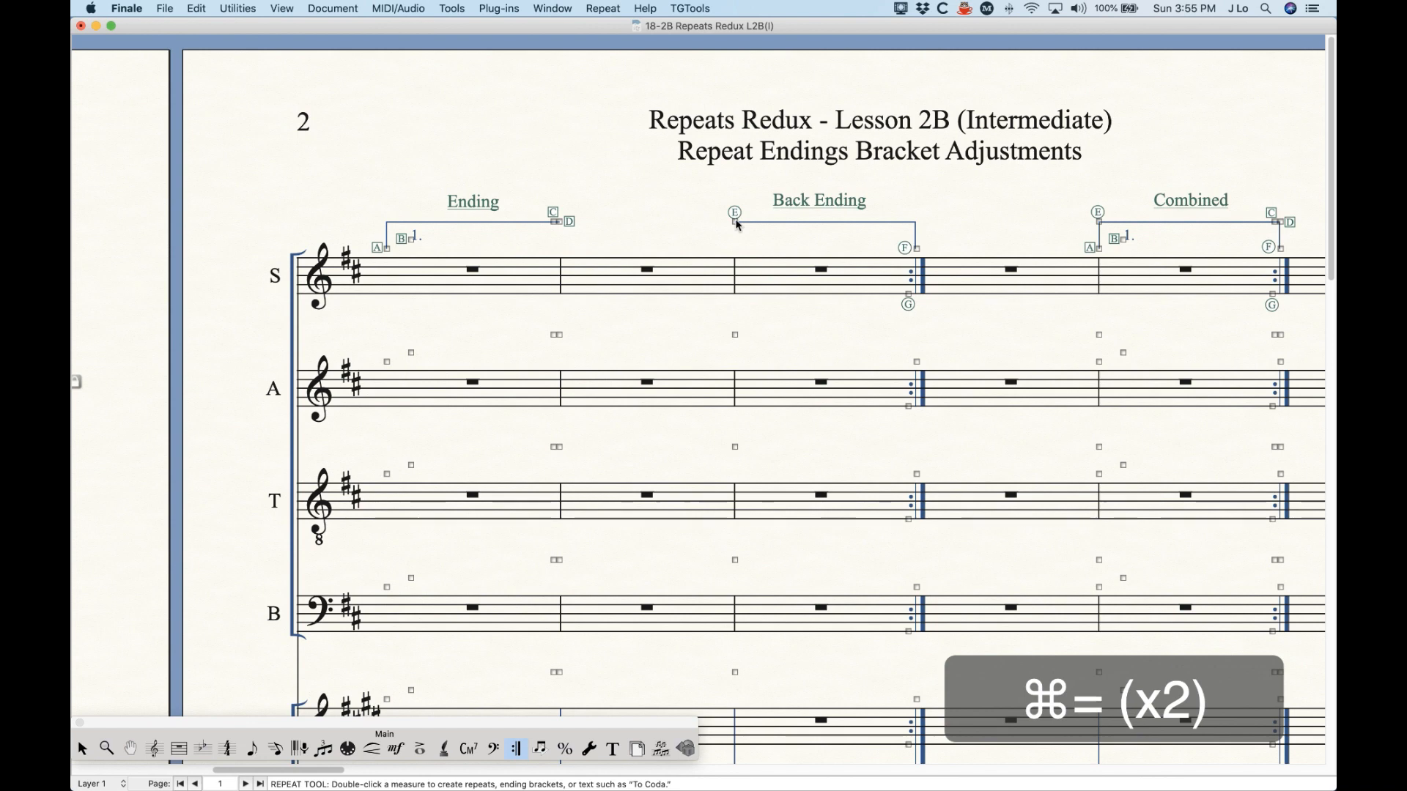
{"action": "right_click", "coordinate": [736, 219]}
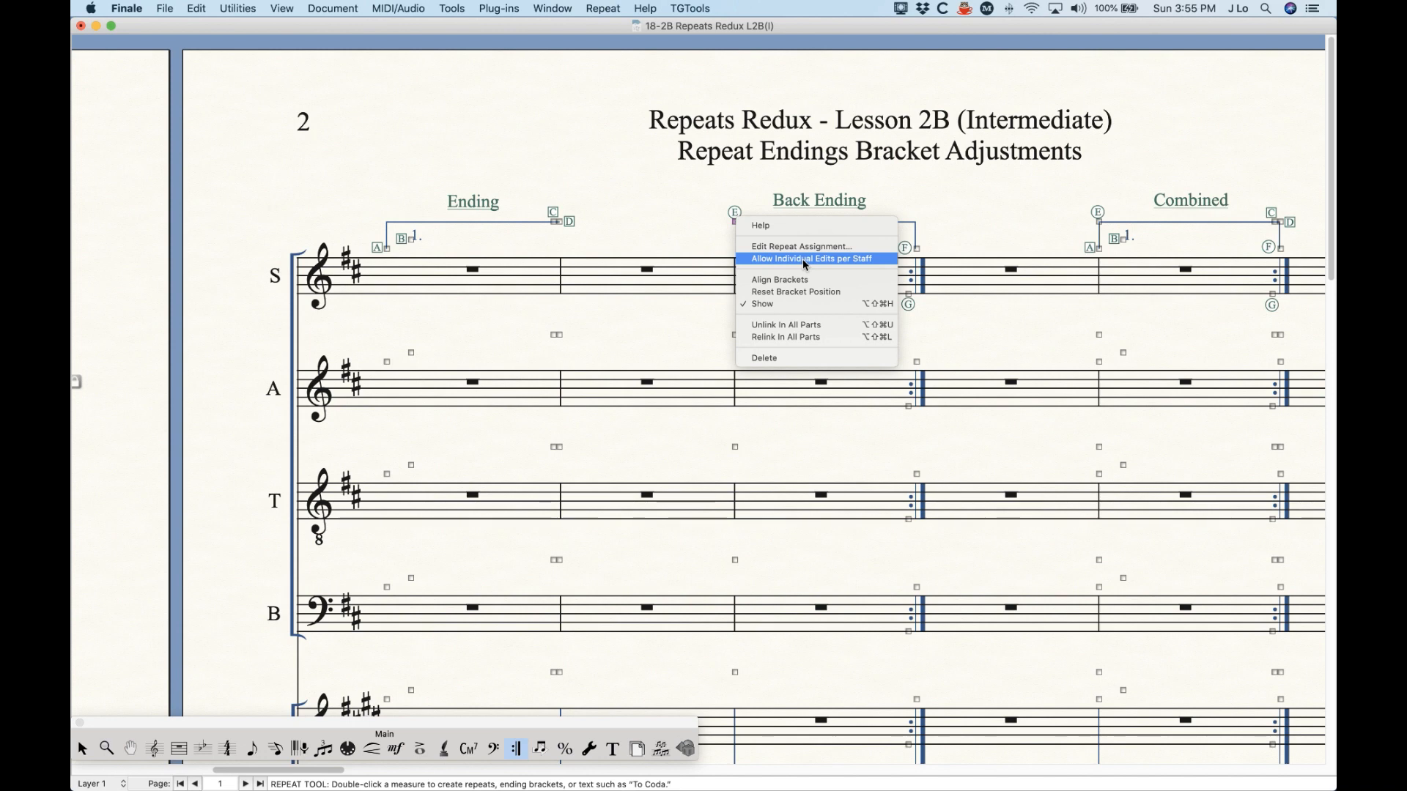
{"action": "left_click", "coordinate": [906, 186]}
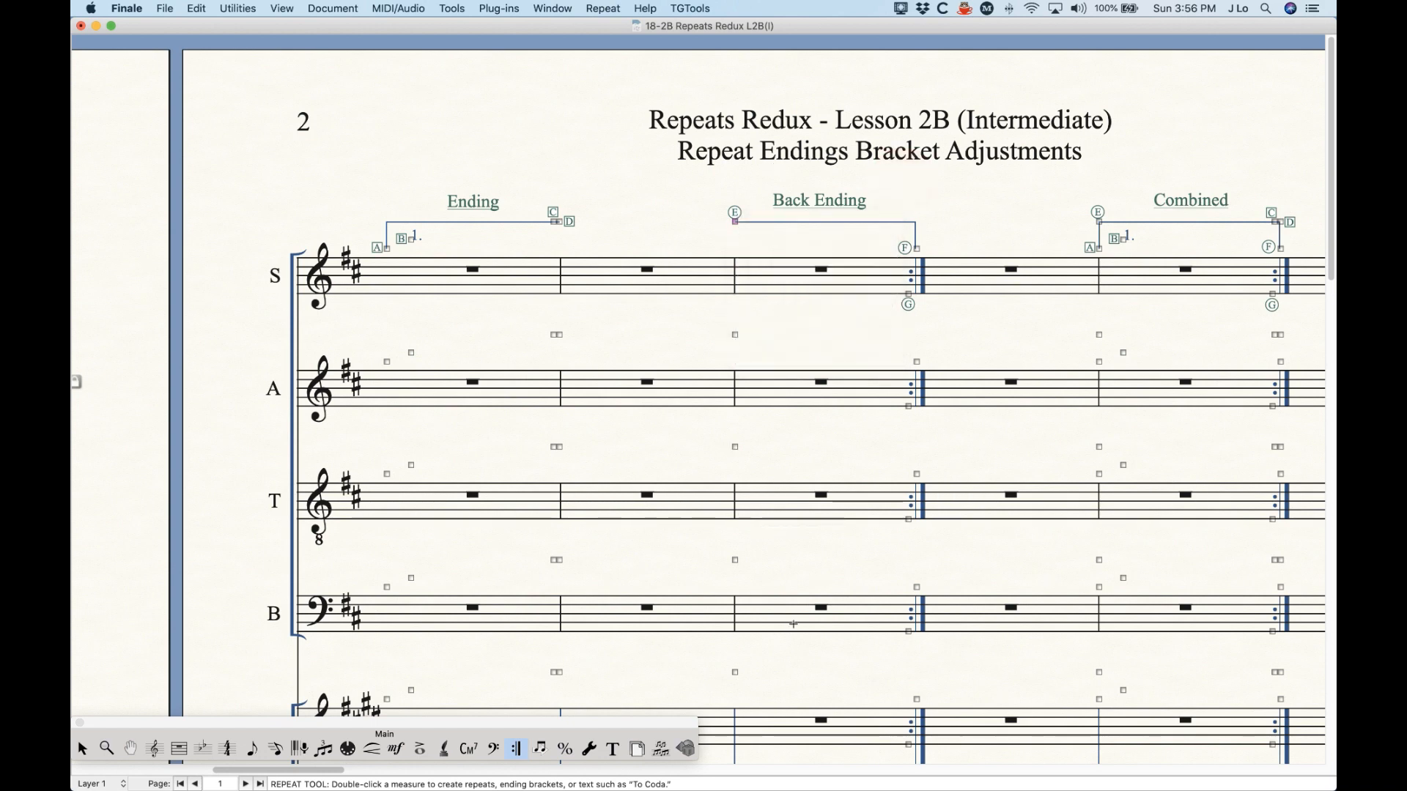
Bring full score pages into view starting from the title page and switch to the Selection tool.
{"action": "key", "text": "super+minus"}
{"action": "key", "text": "super+minus"}
{"action": "key", "text": "super+minus"}
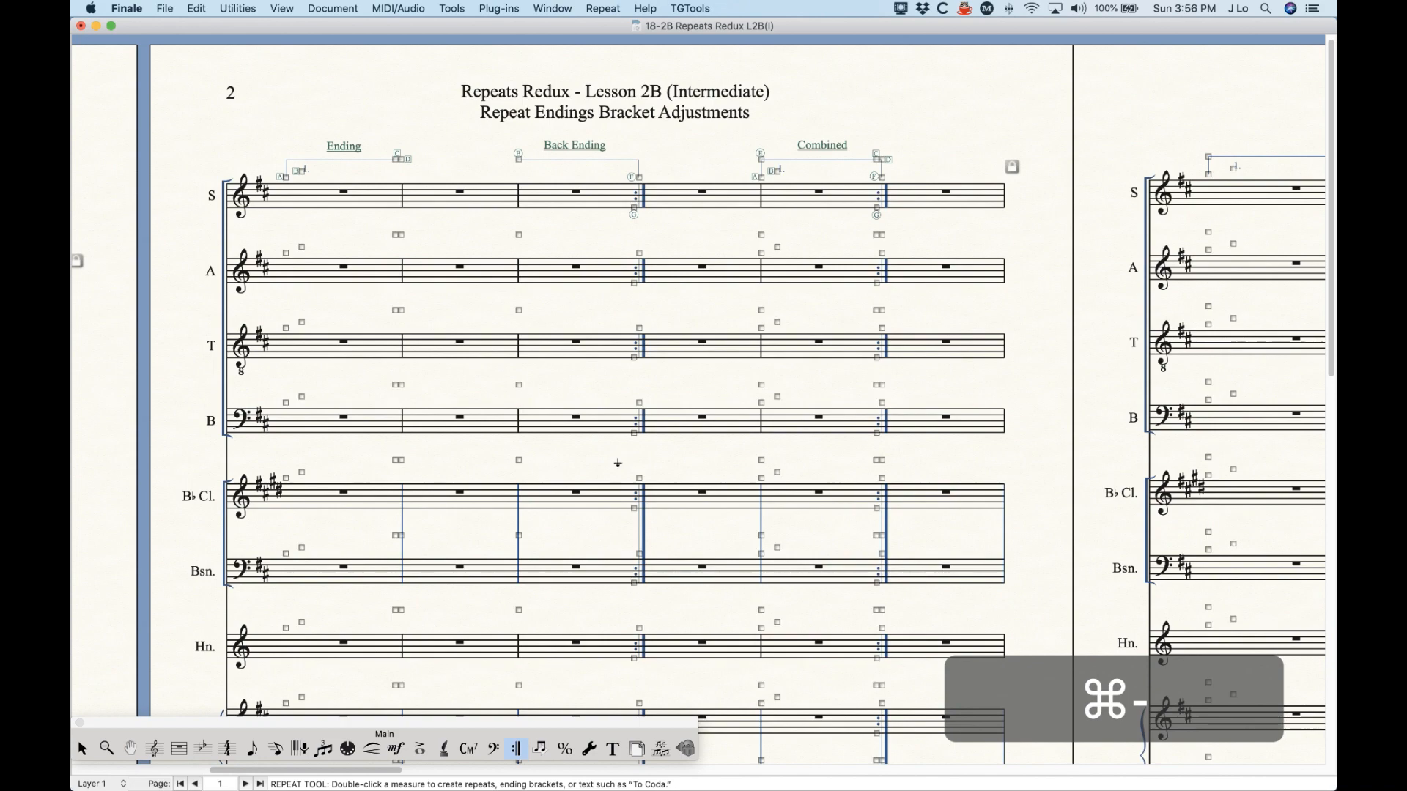
{"action": "key", "text": "super+minus"}
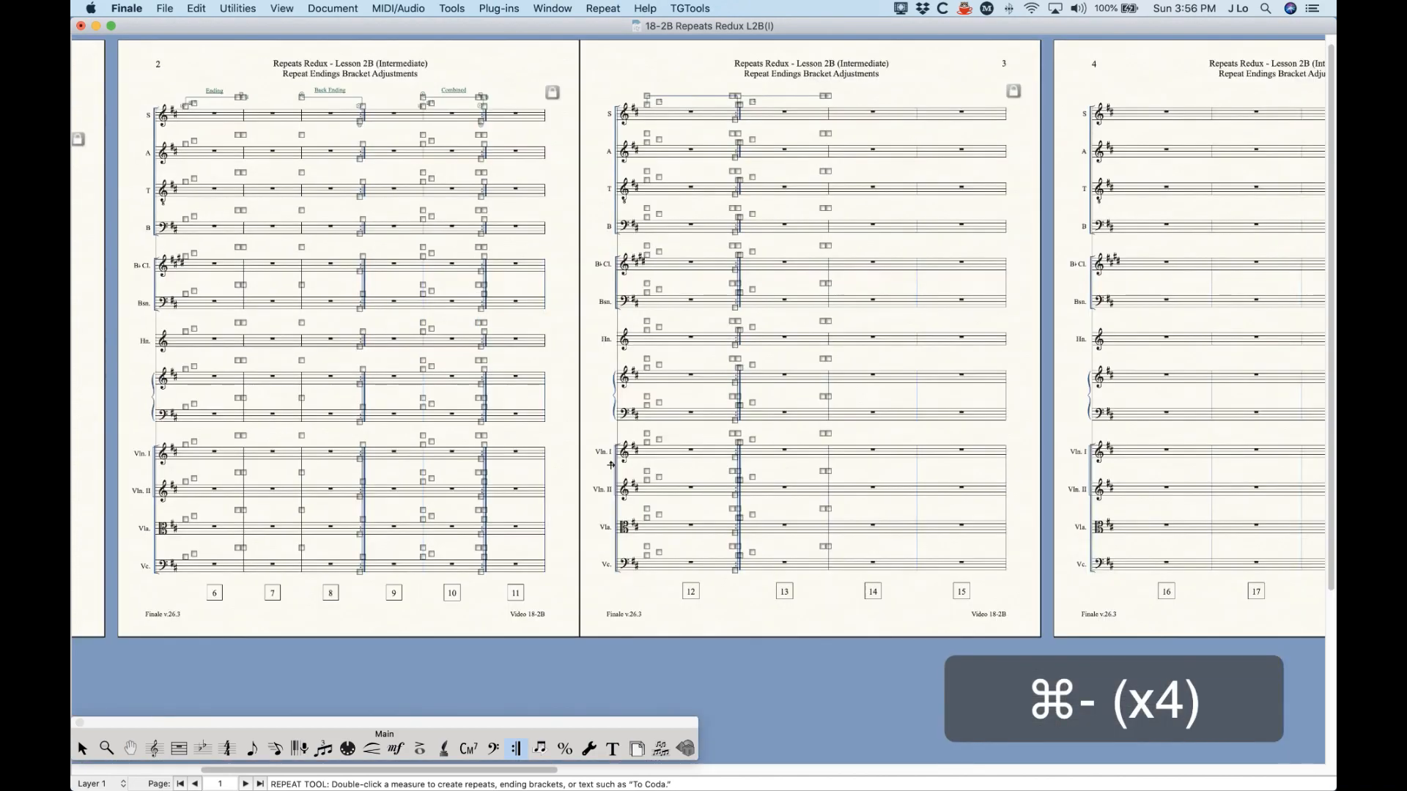
{"action": "scroll", "coordinate": [611, 466], "scroll_direction": "left", "scroll_amount": 10}
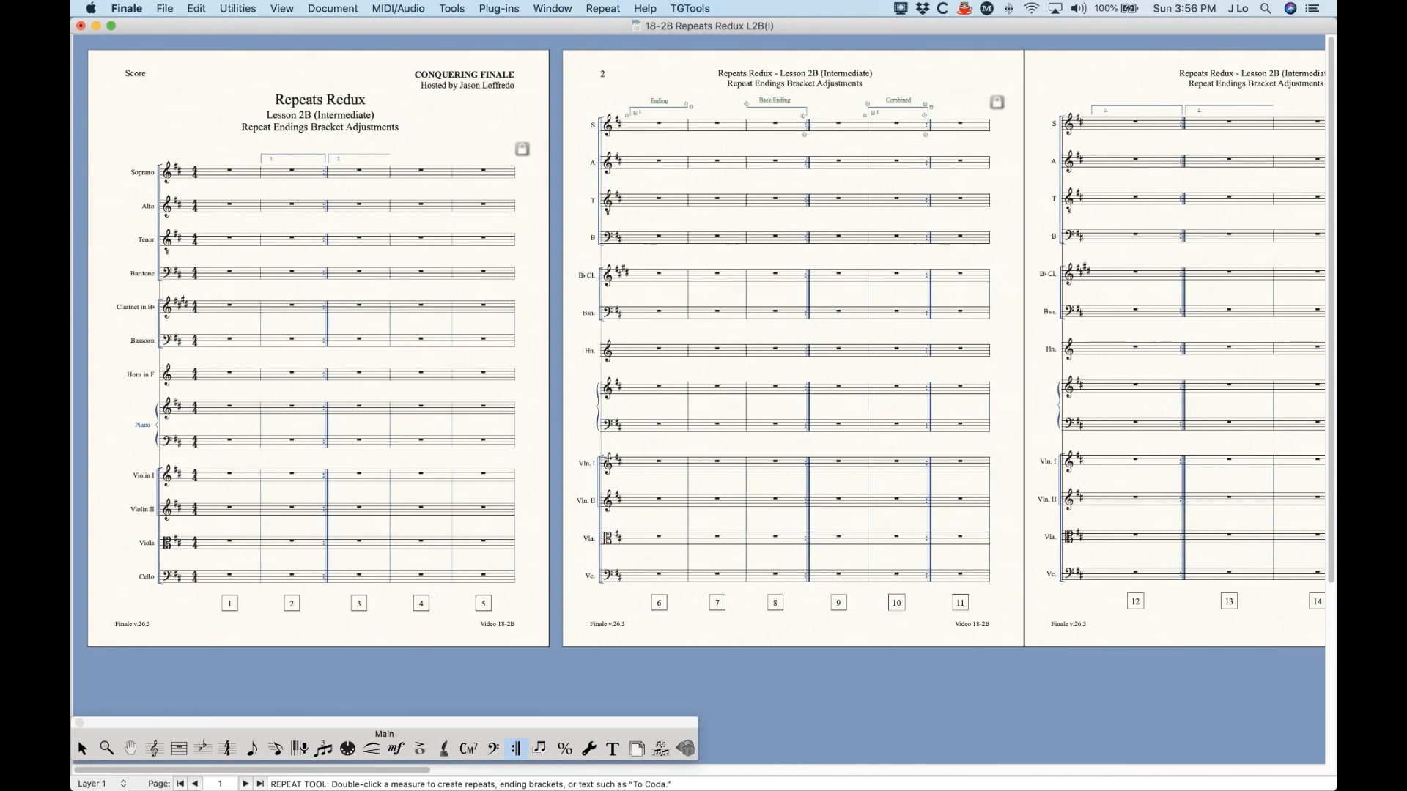
{"action": "left_click", "coordinate": [81, 747]}
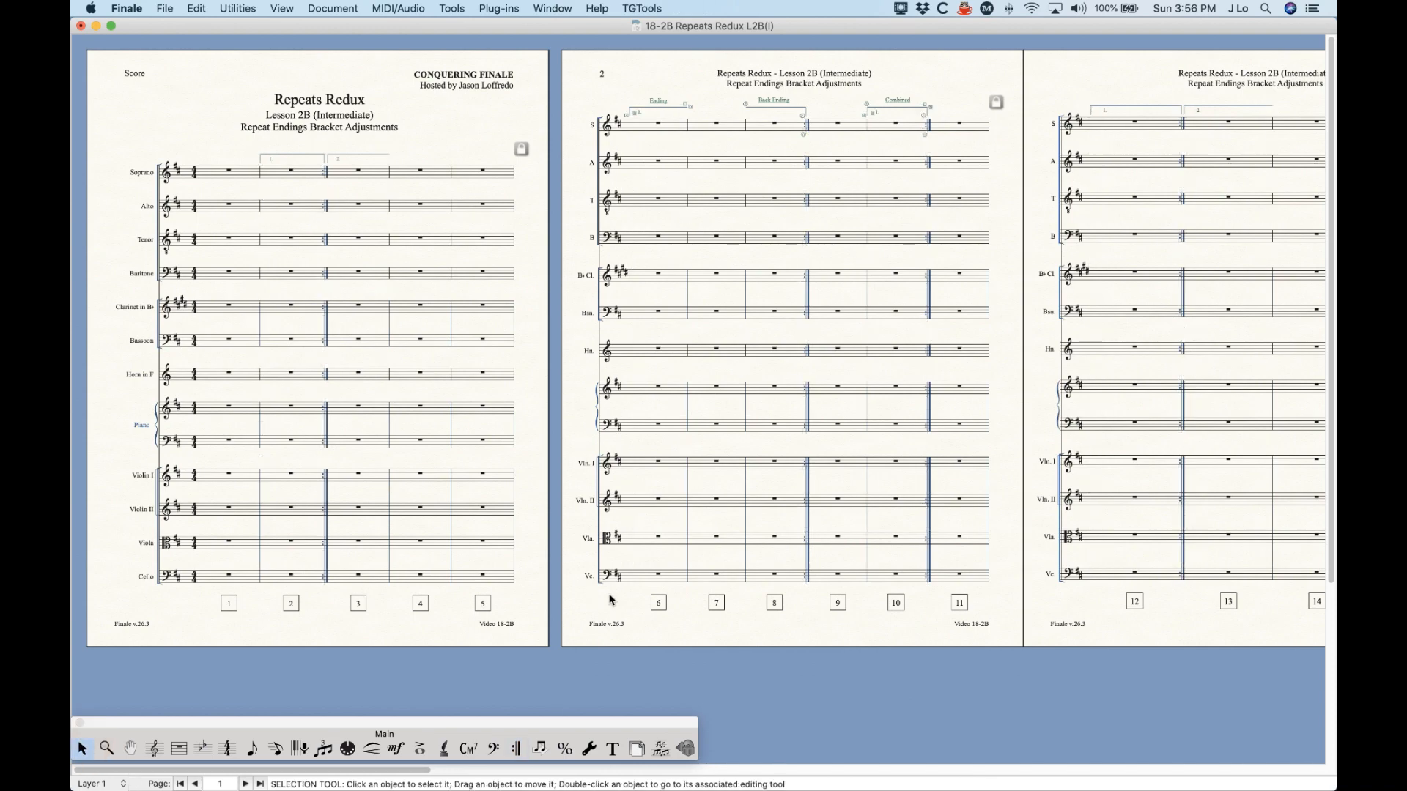